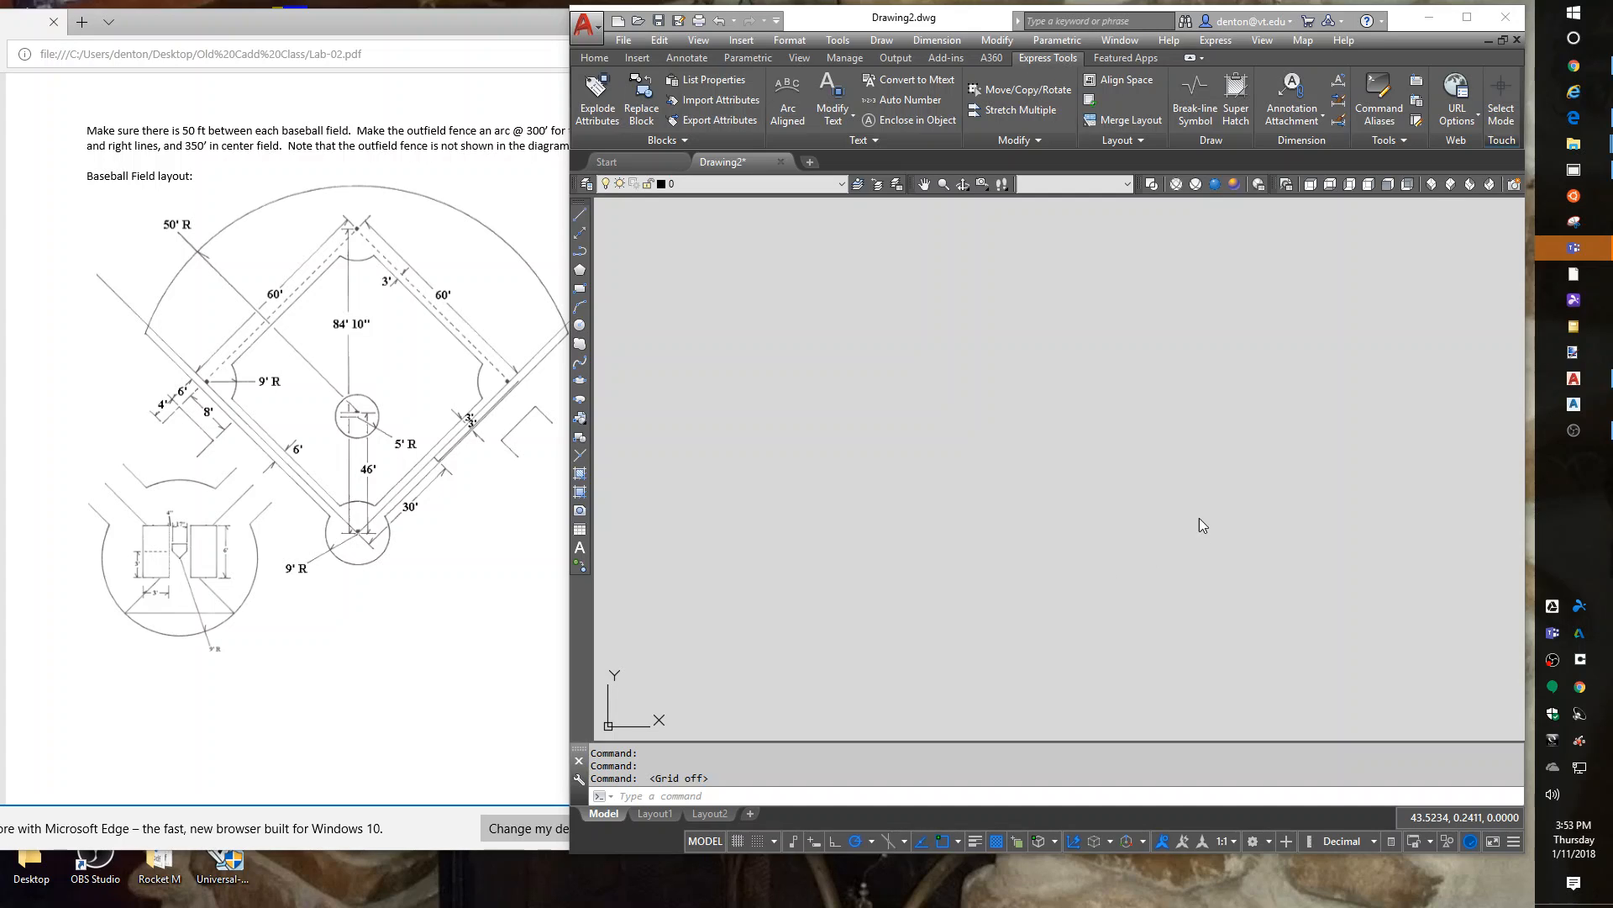
Draw the diamond's first side as a line 60 units long at 45° from the home plate corner.
right_click(852, 841)
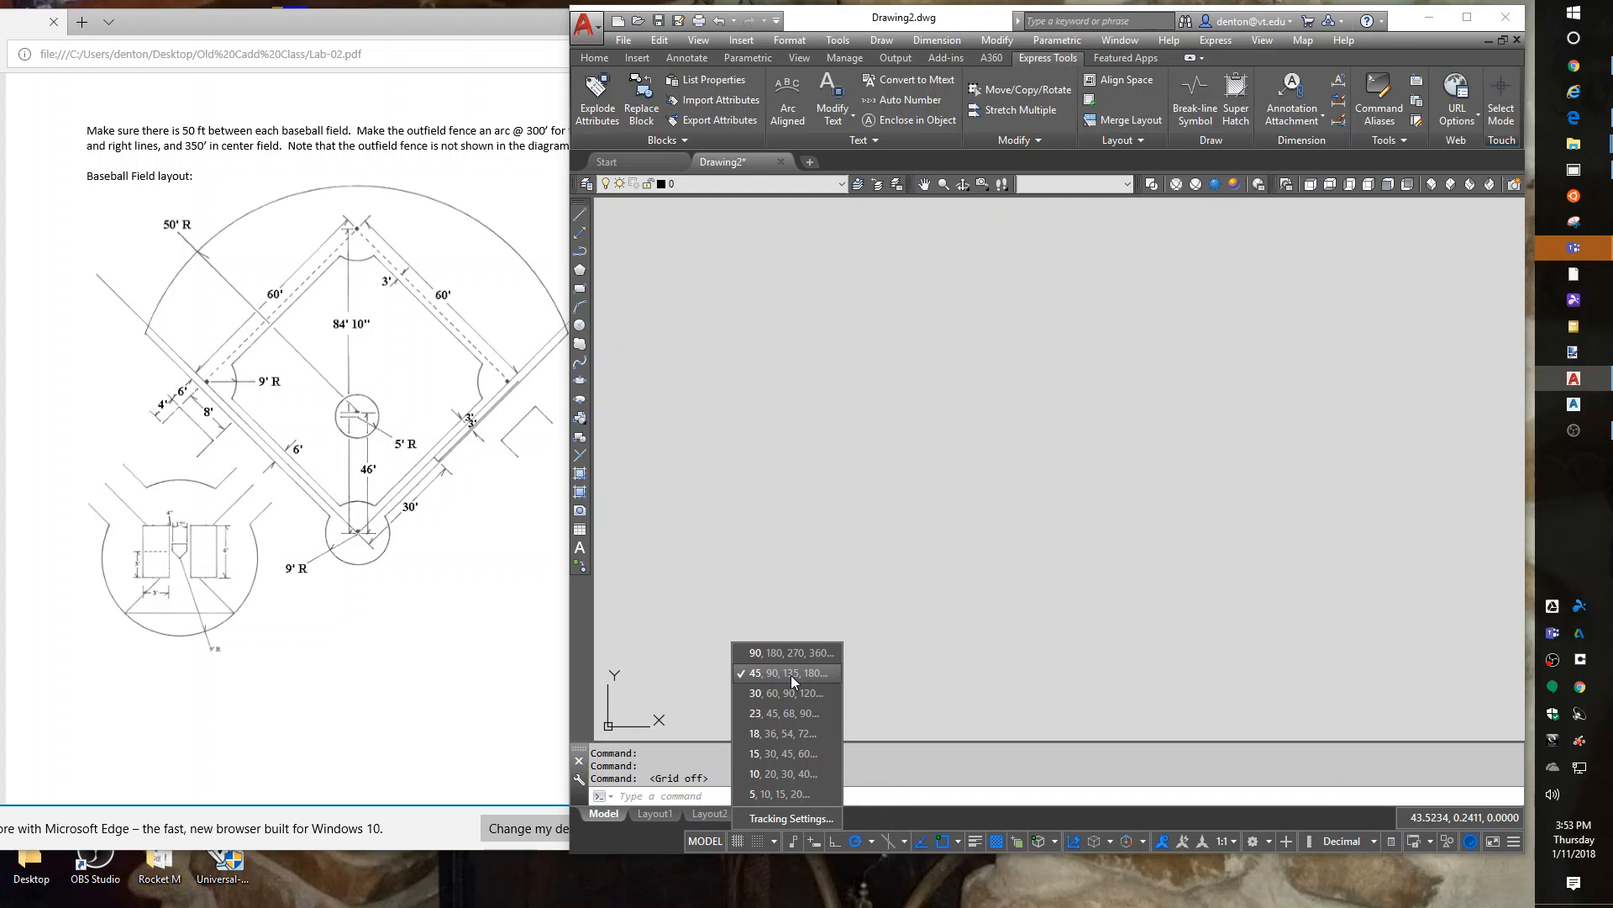
click(1183, 671)
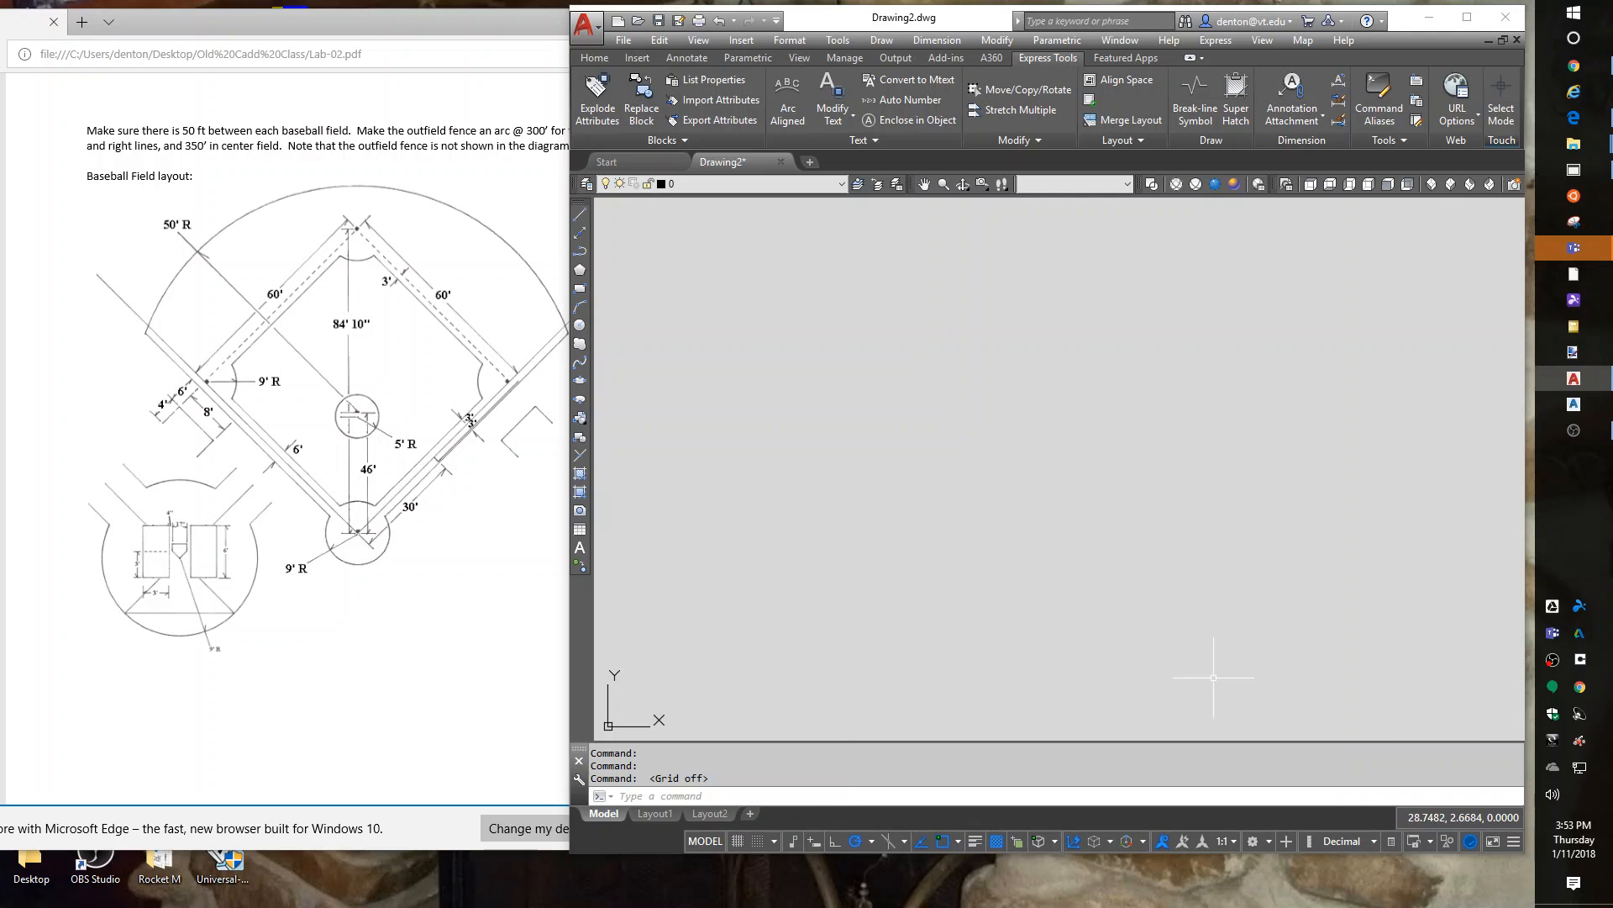
text(l)
key(Return)
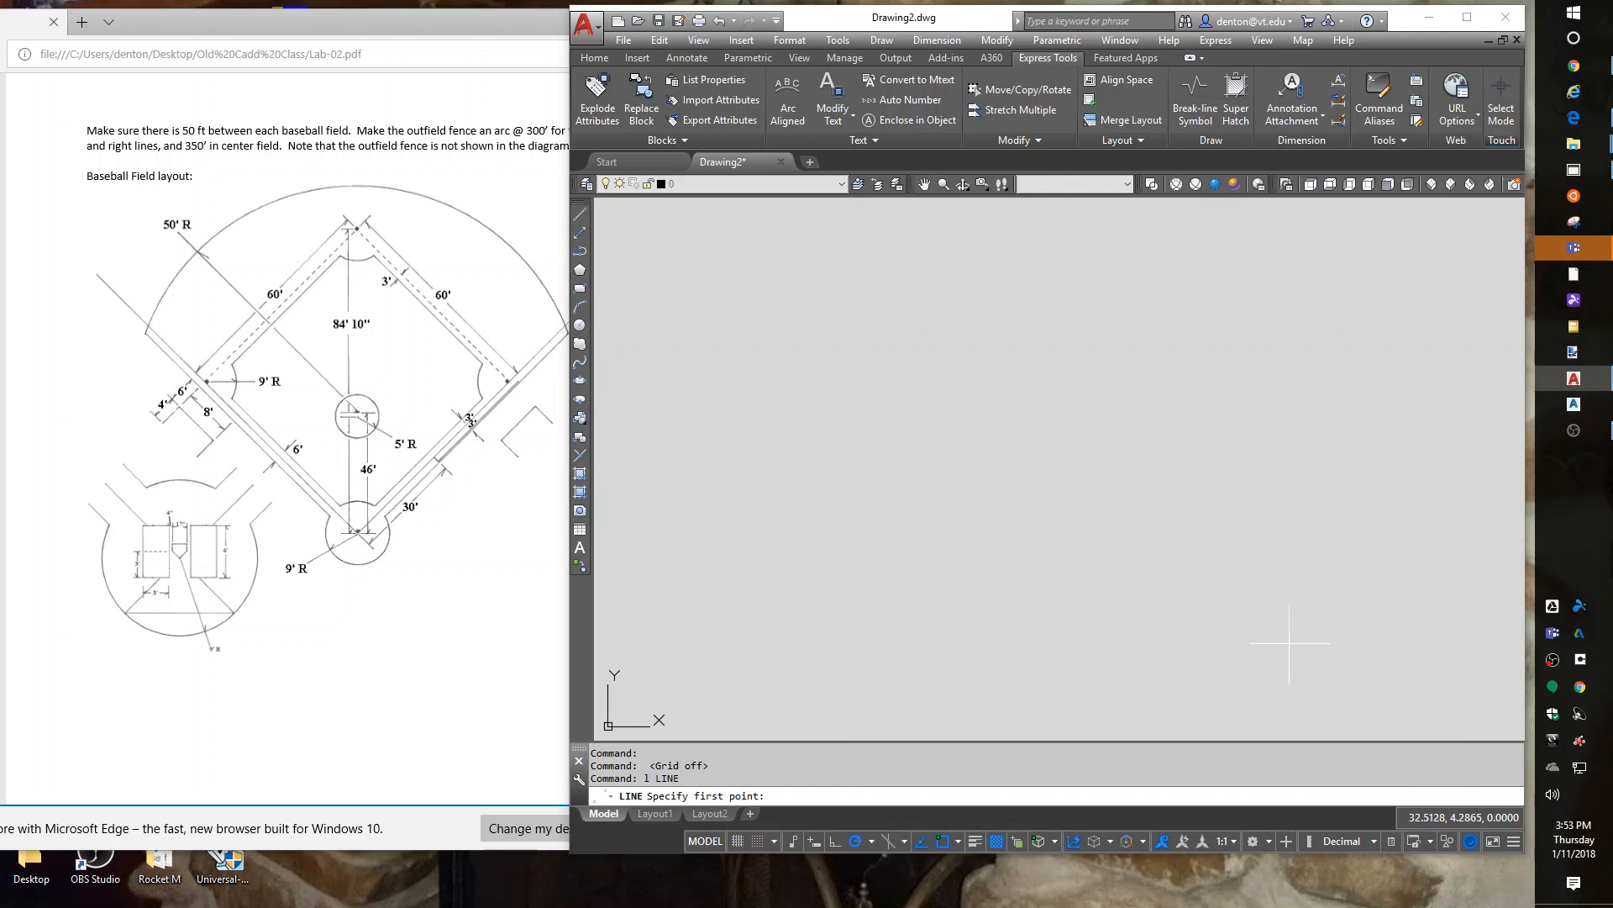
click(1016, 665)
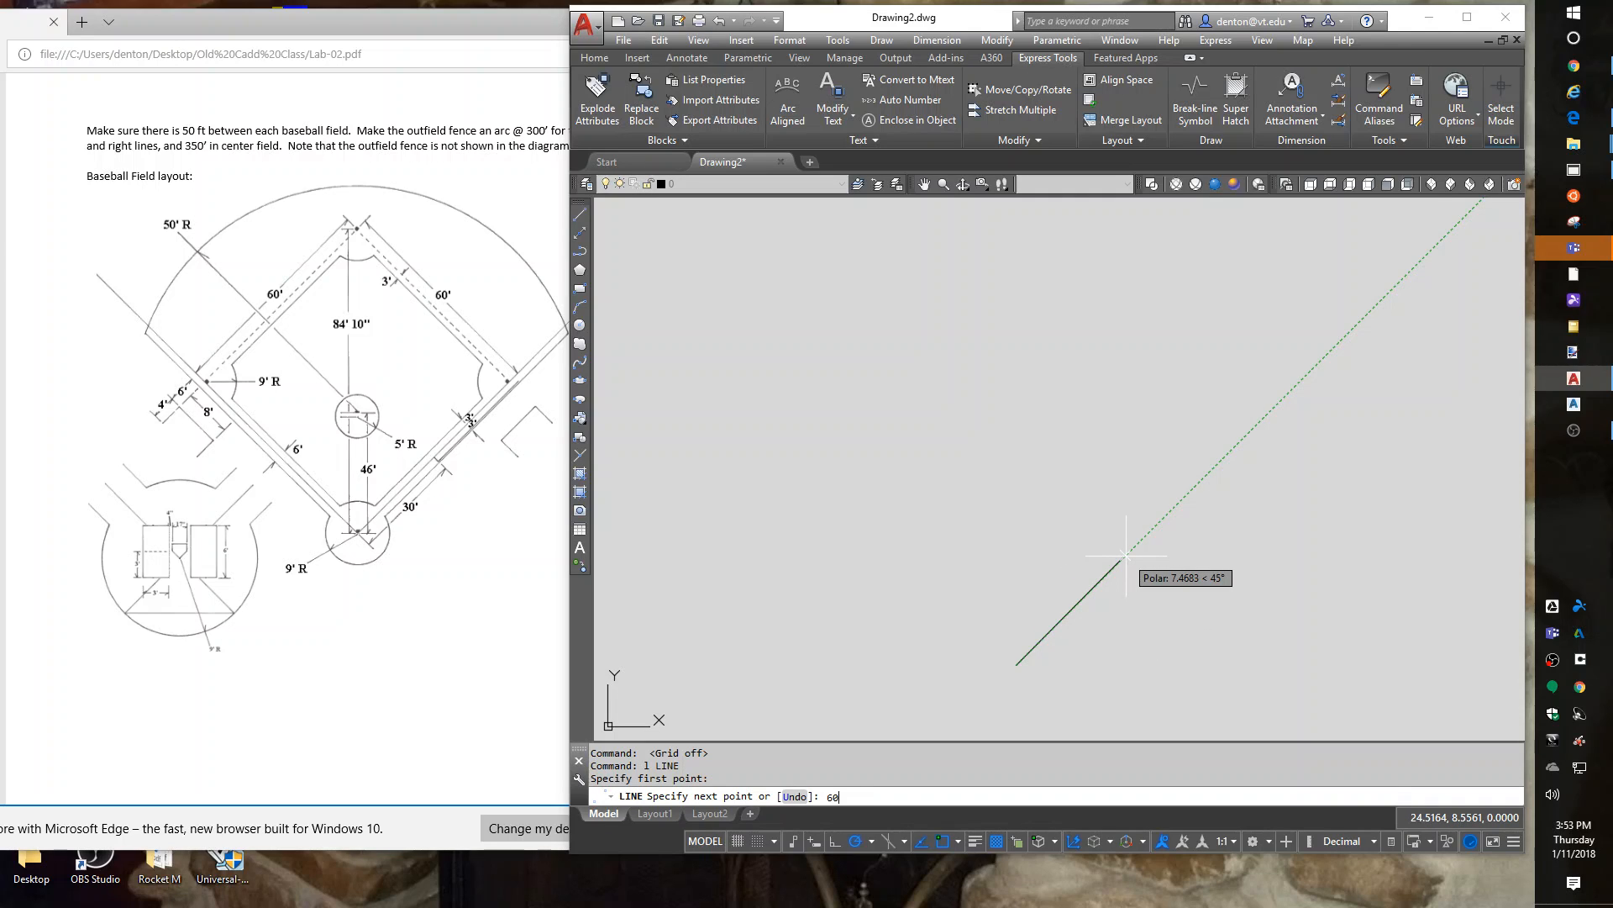
key(Return)
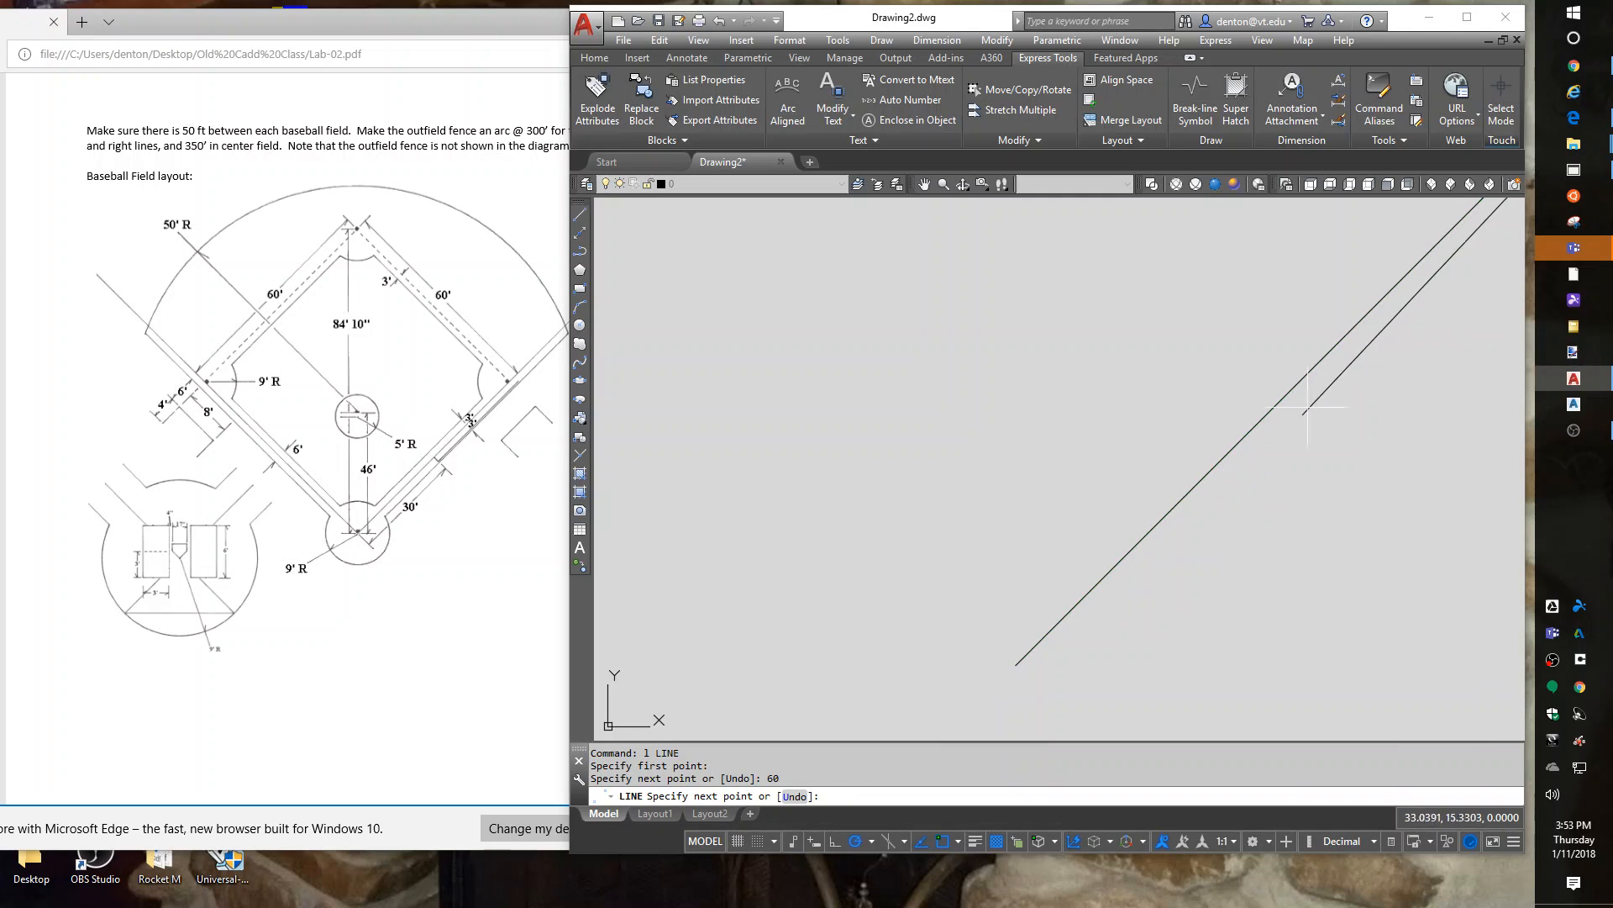
Continue from the first side's upper end with a 60-unit line at 135° and end the line.
scroll(1208, 602, down, 4)
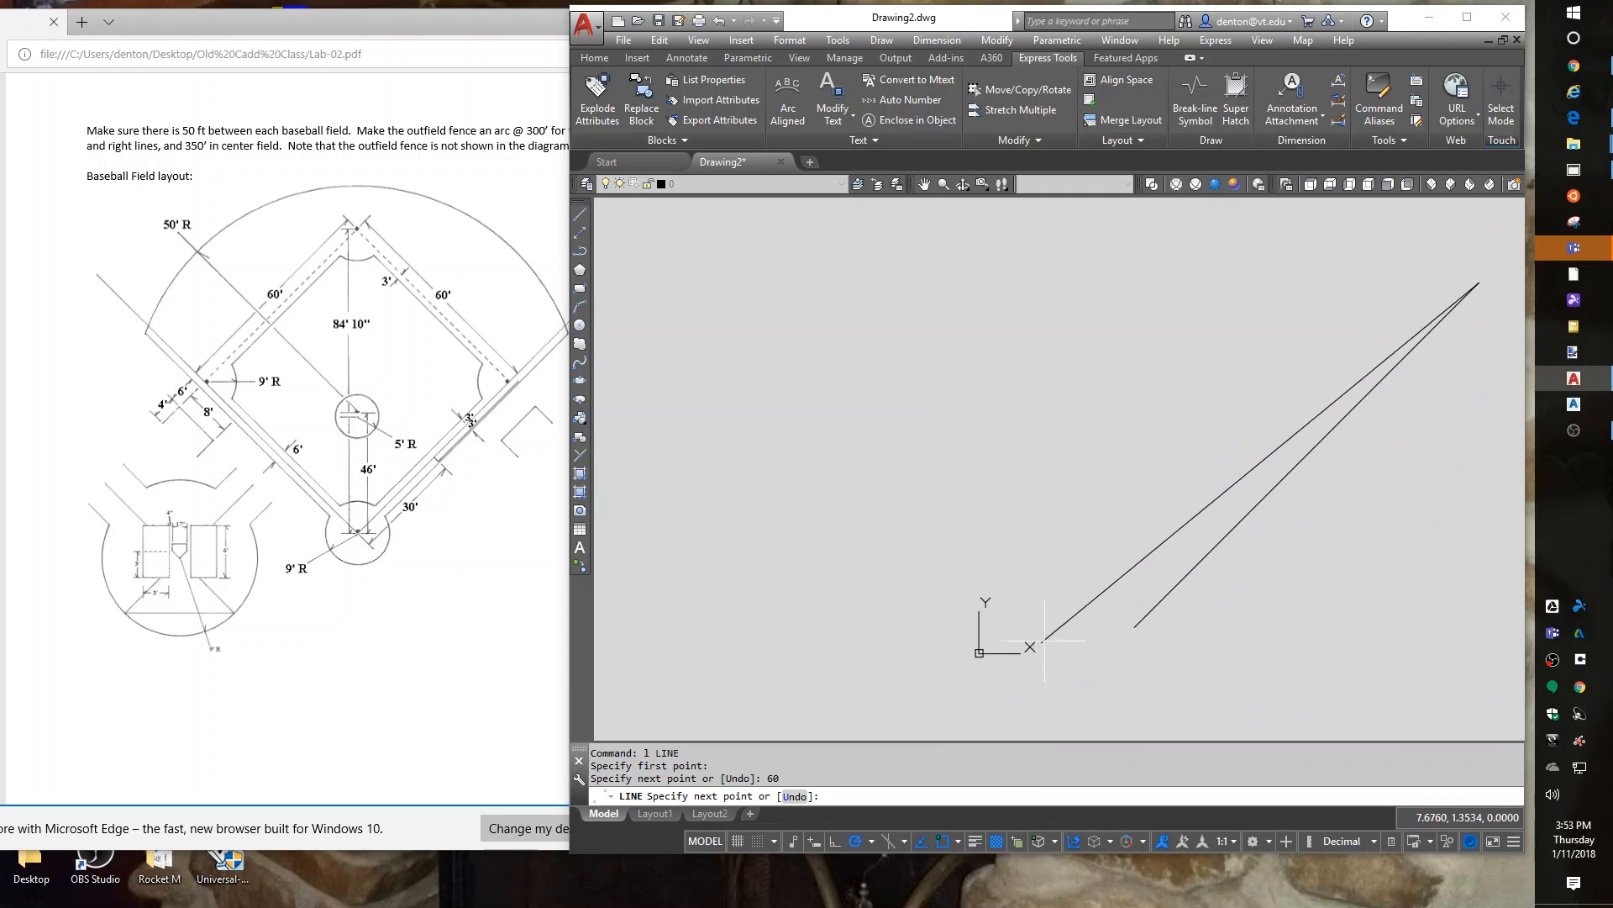
mouse_move(1160, 403)
middle_down()
mouse_move(1106, 533)
mouse_move(1107, 379)
mouse_move(1047, 479)
middle_up()
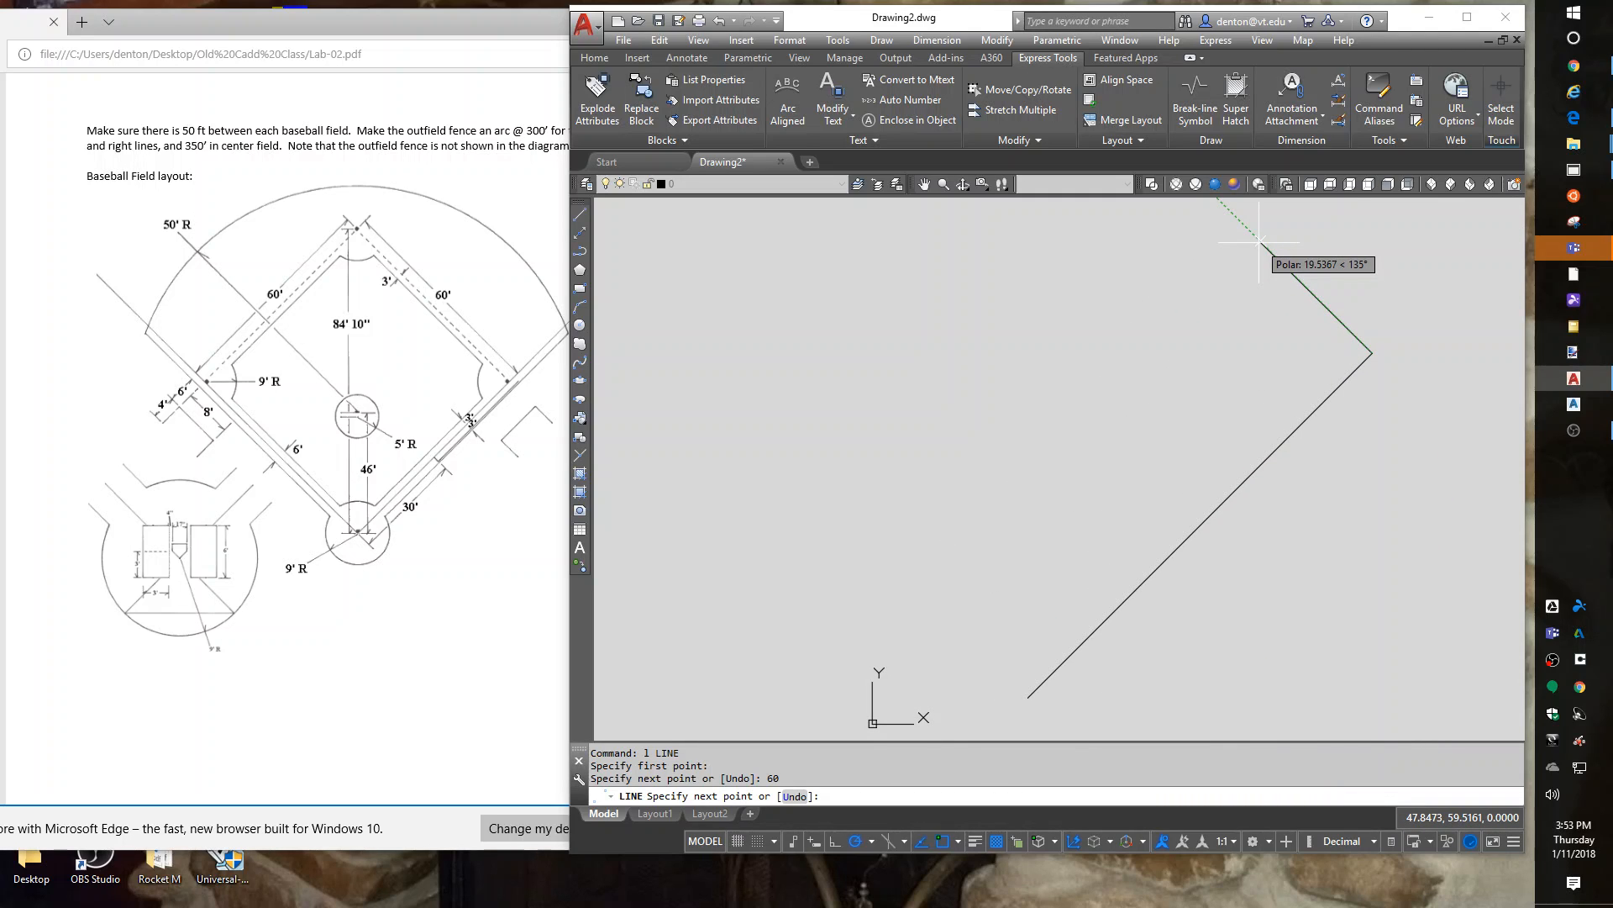
mouse_move(1163, 361)
middle_down()
mouse_move(1163, 422)
mouse_move(1162, 367)
mouse_move(1193, 392)
mouse_move(1177, 379)
mouse_move(1174, 181)
mouse_move(1159, 337)
middle_up()
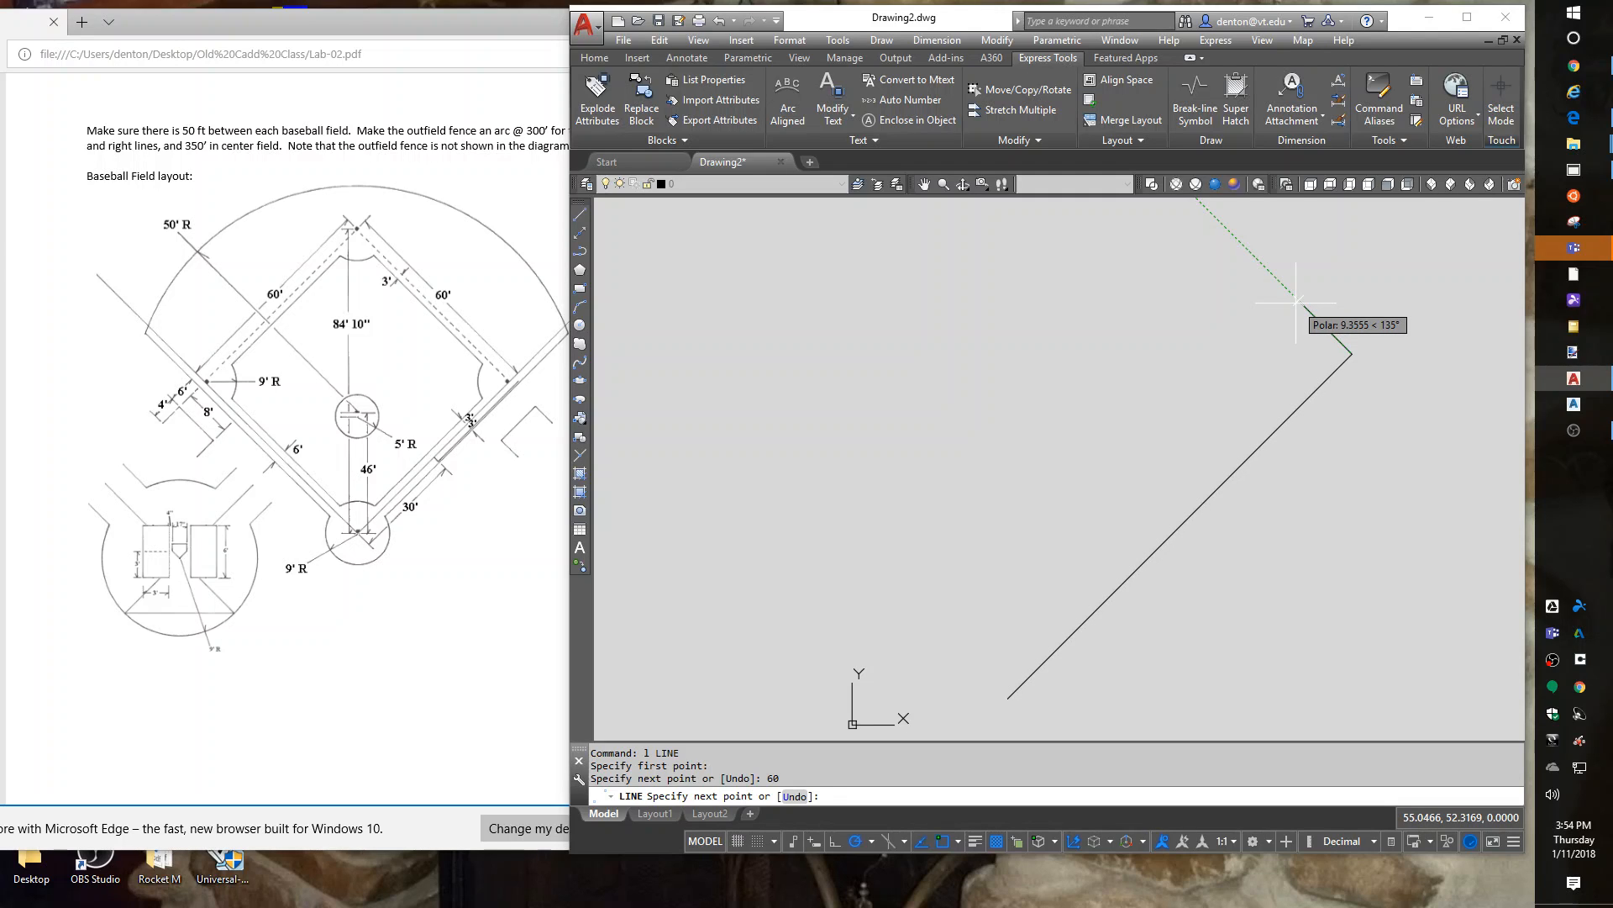
key(Return)
scroll(1045, 446, down, 1)
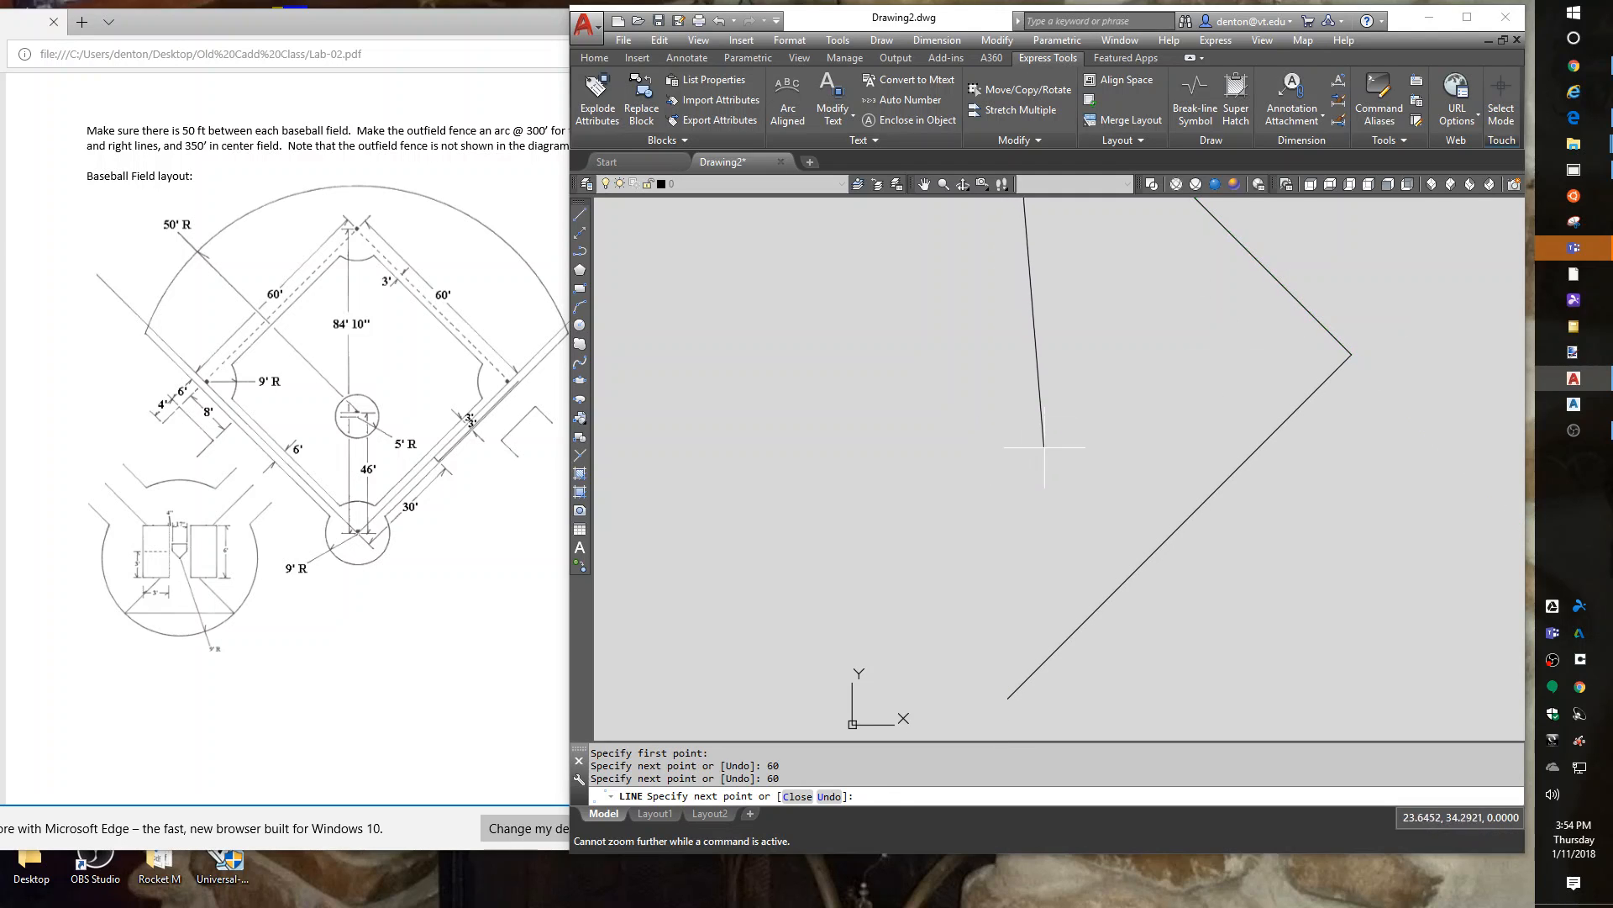
key(Return)
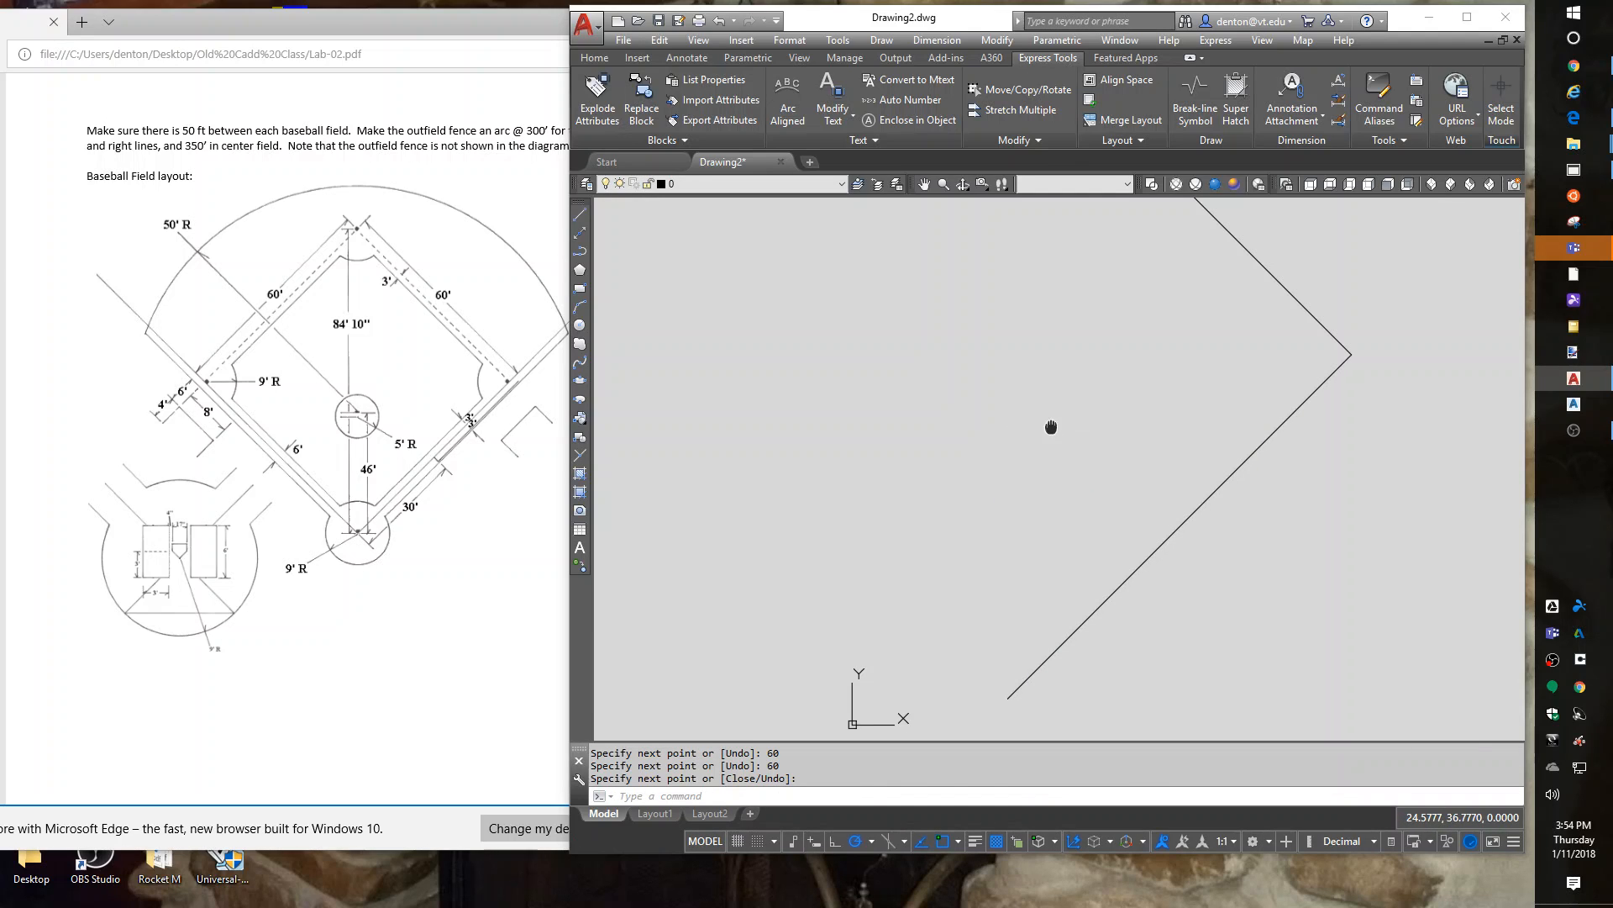
Draw the third side 60 units at 225° from the top corner and close the diamond at its starting point.
middle_click(1051, 425)
scroll(1074, 451, down, 4)
middle_drag(997, 479, 1141, 582)
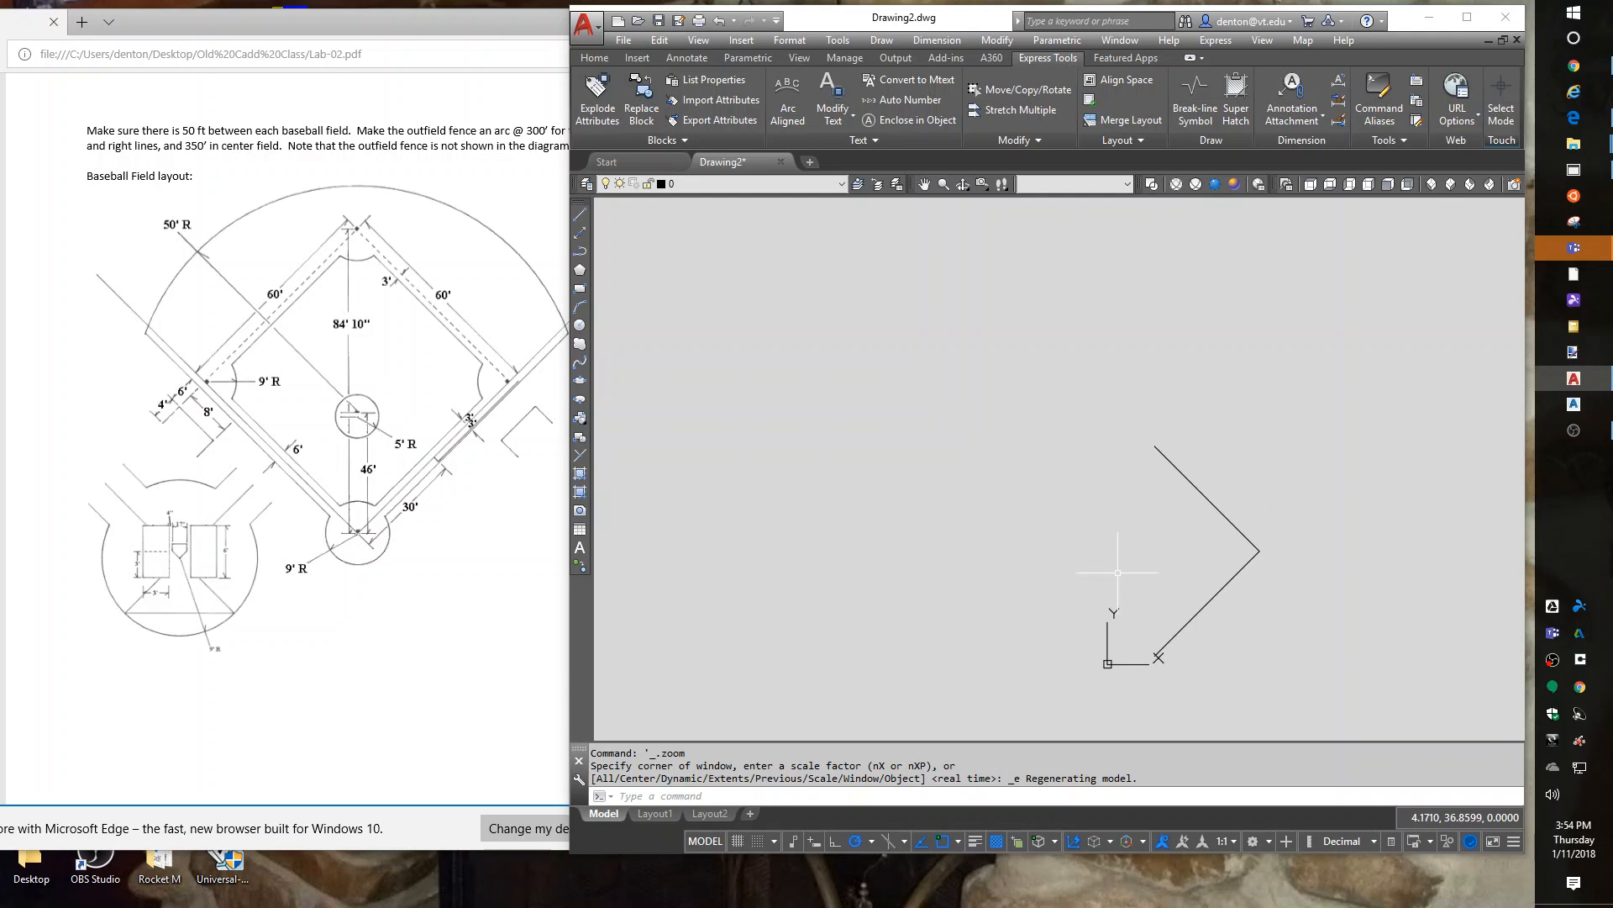
text(l)
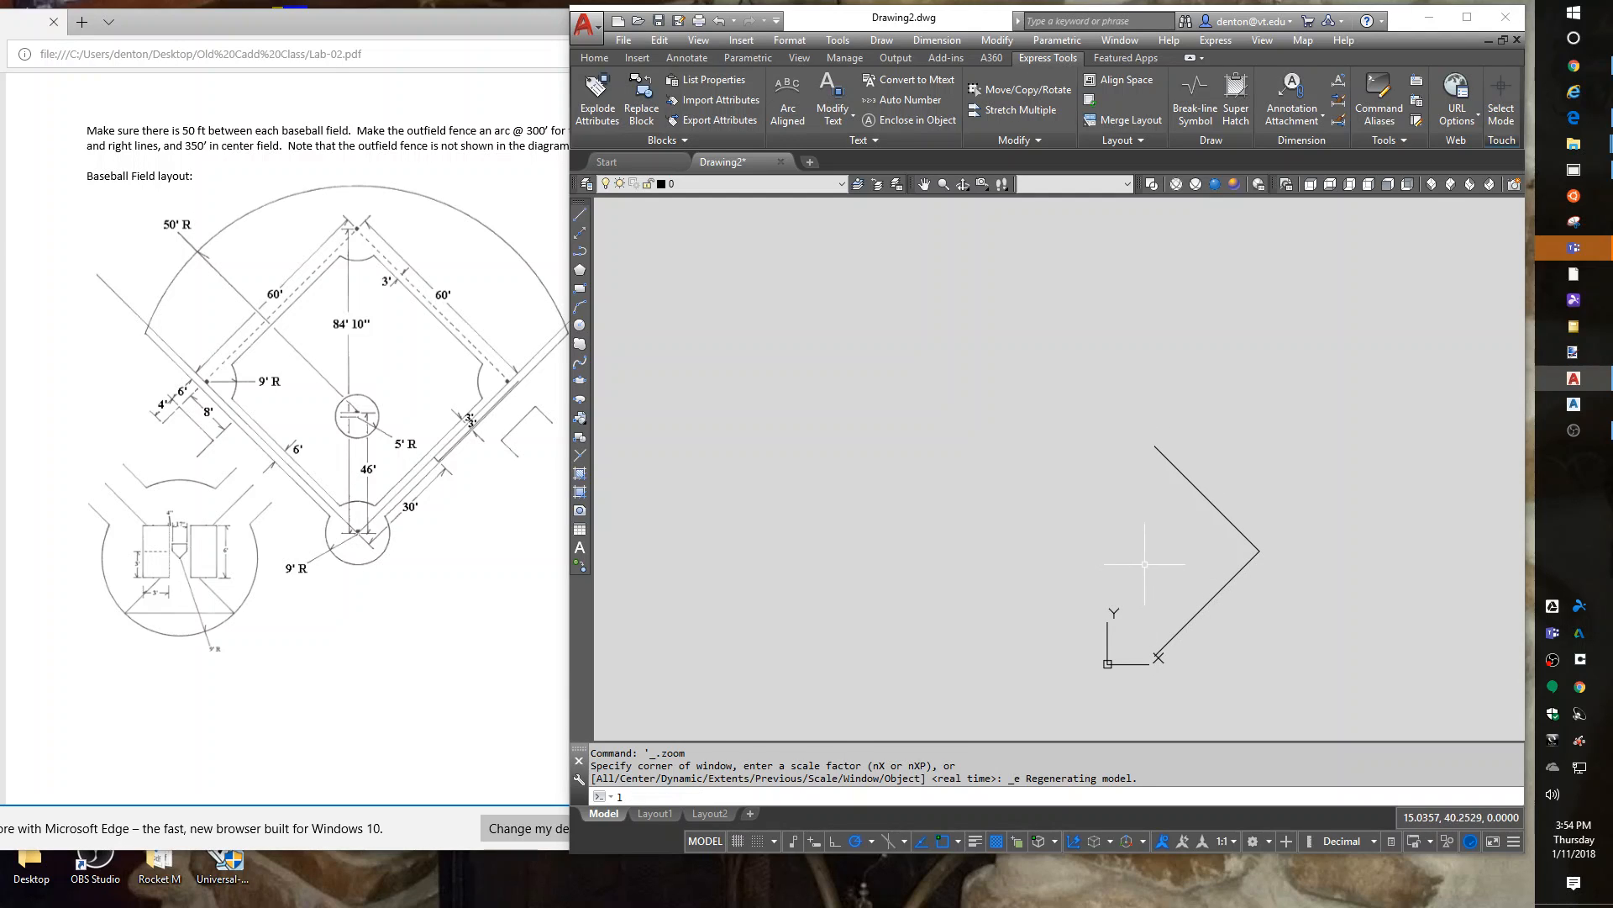
key(Return)
click(1155, 447)
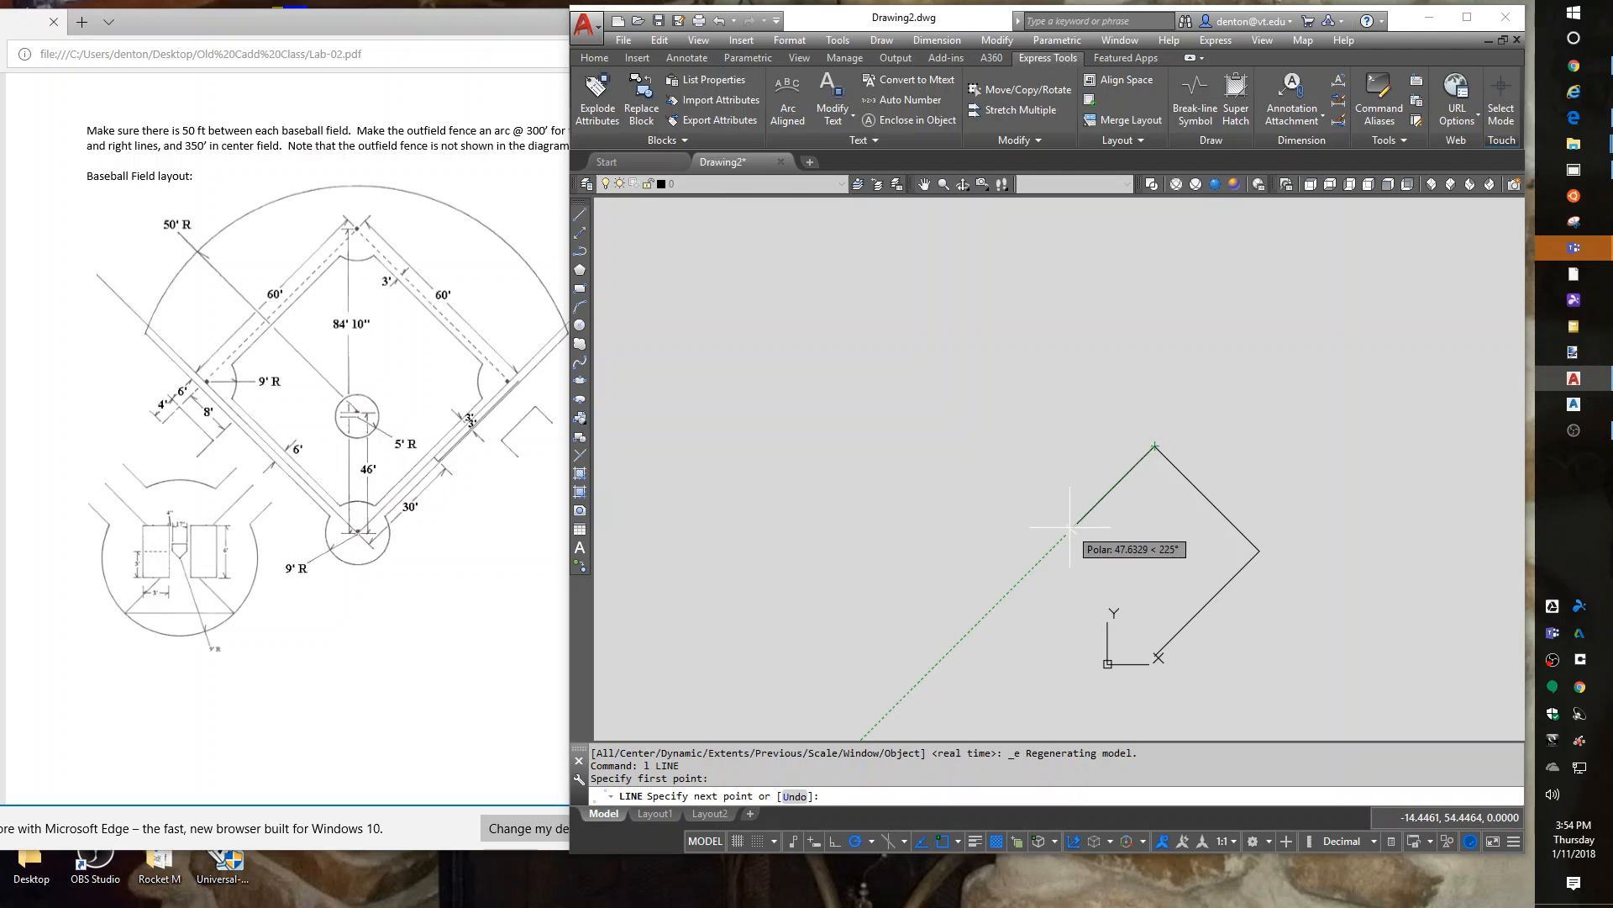
text(60)
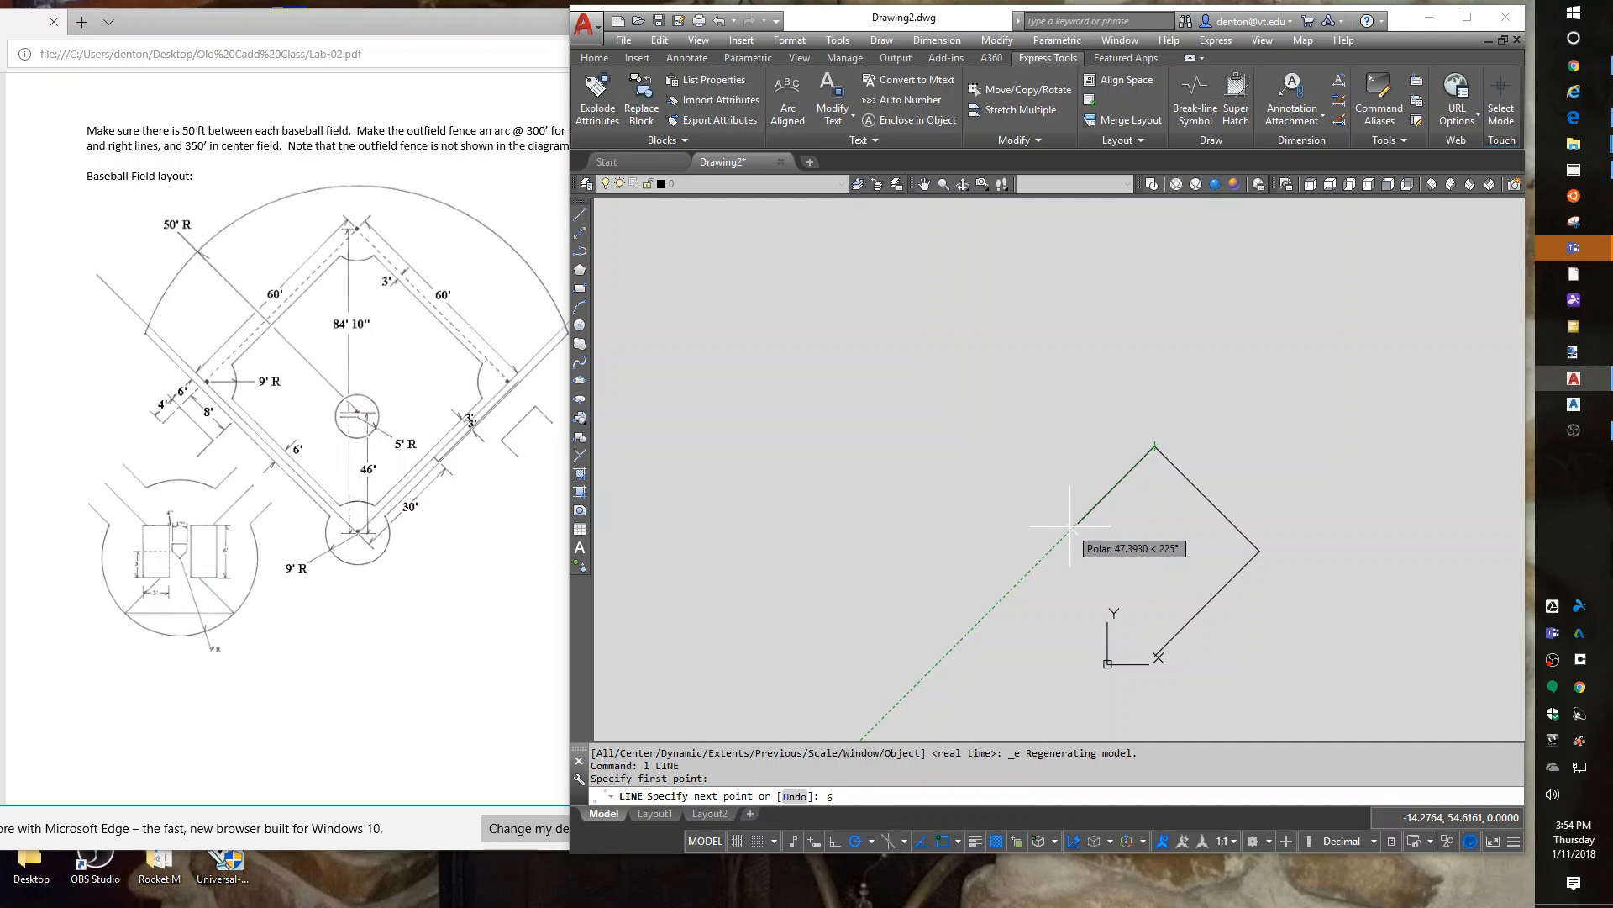
key(Return)
click(1157, 657)
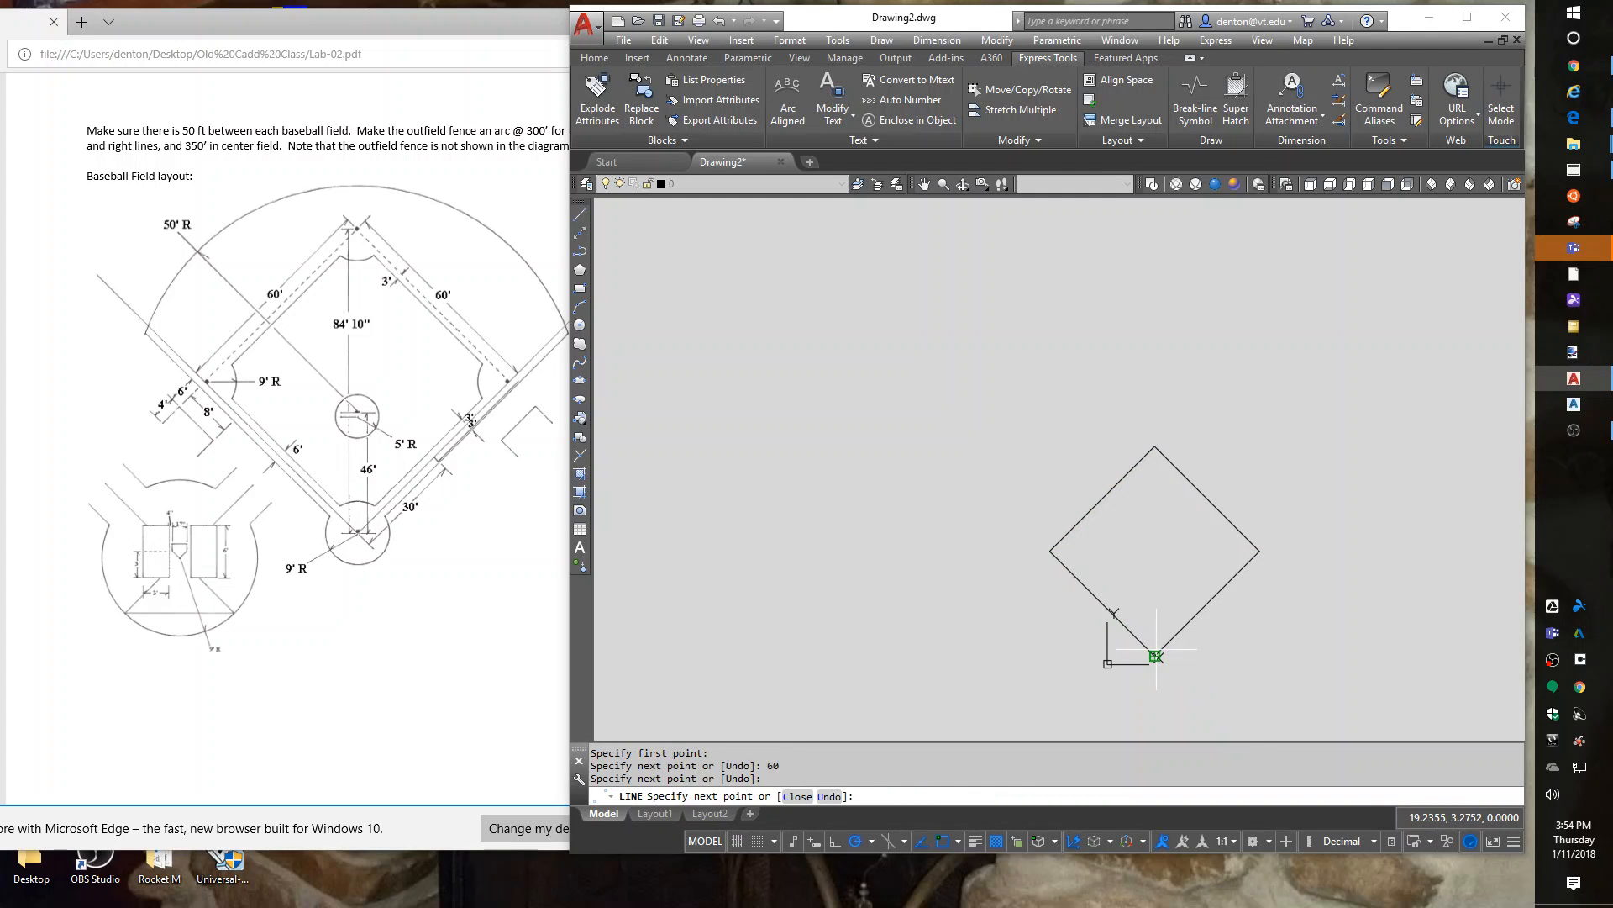
key(Return)
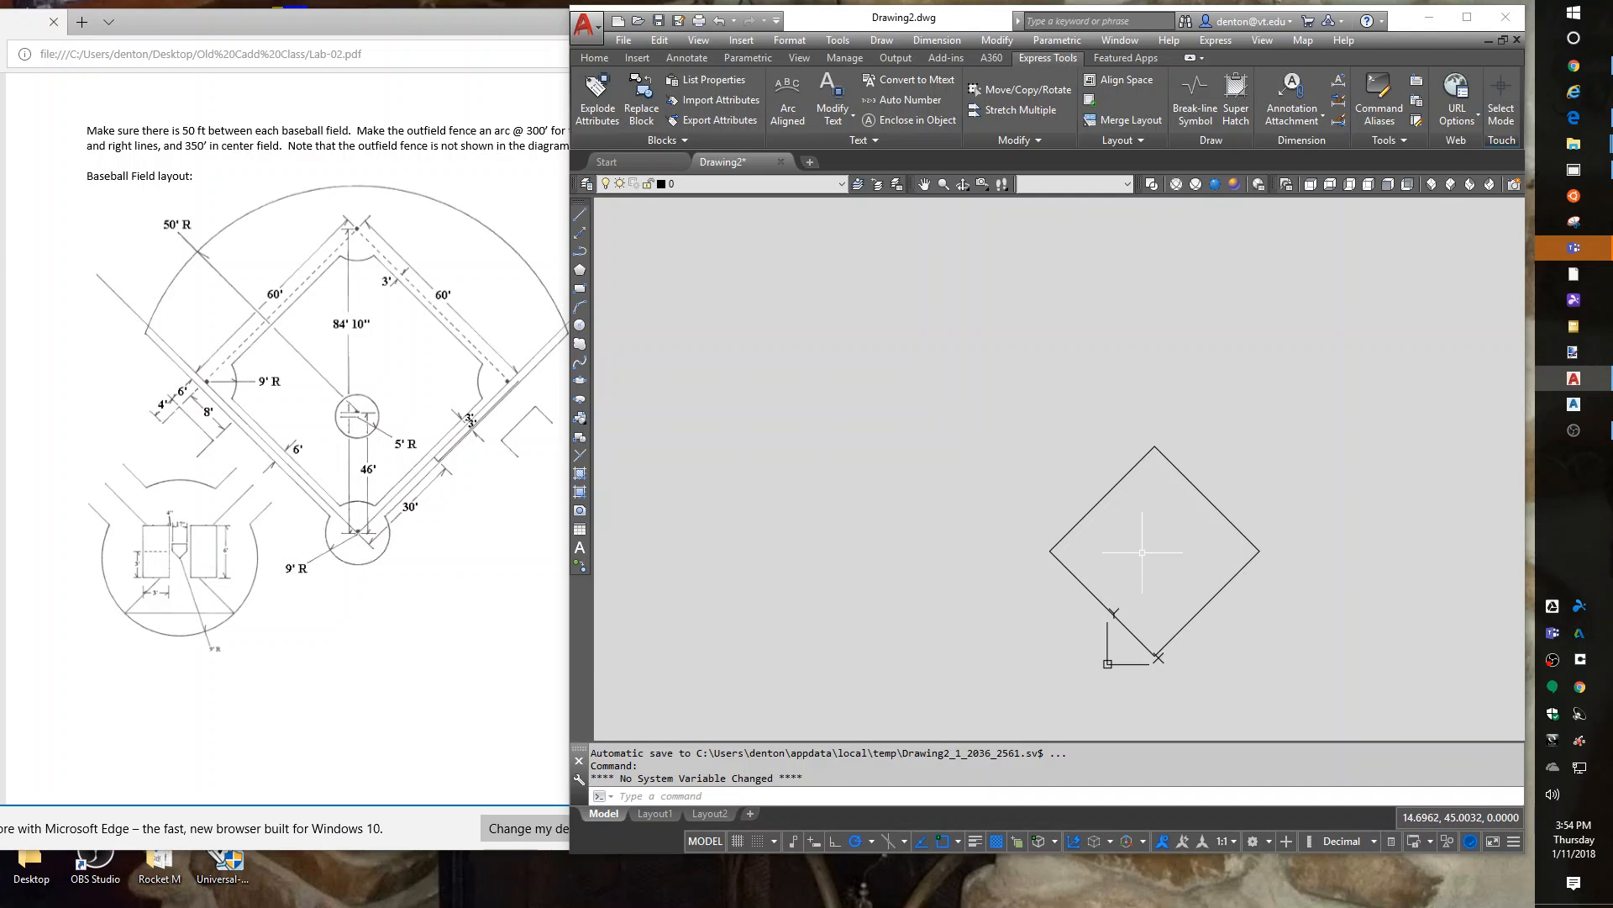
Offset all four sides of the diamond 3 units inward.
text(o)
key(Return)
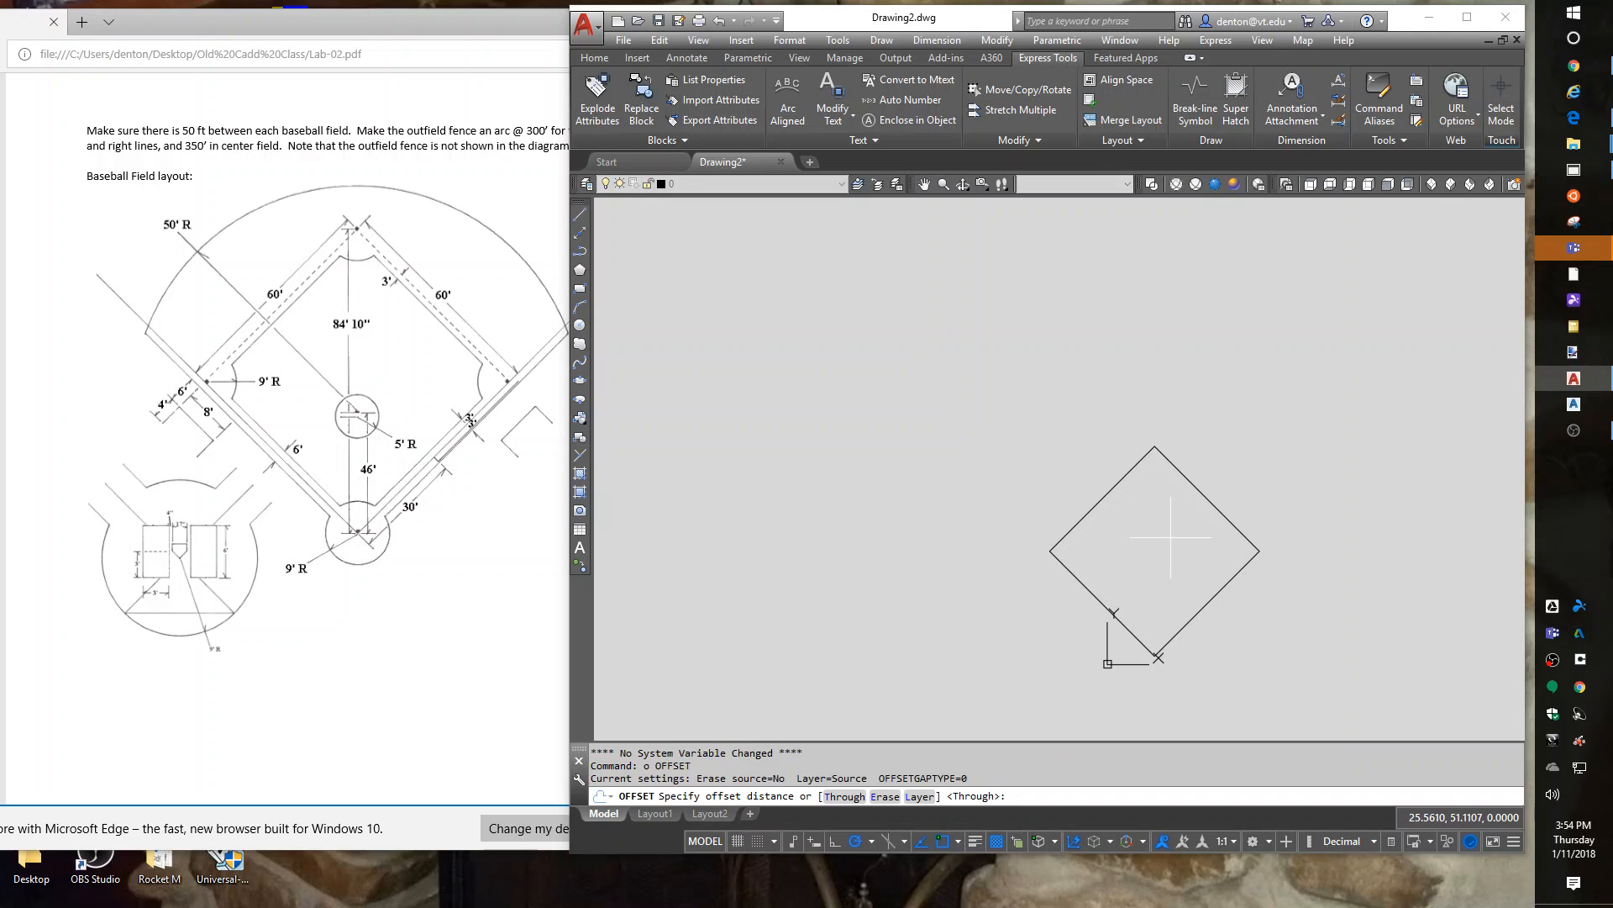
text(3)
key(Return)
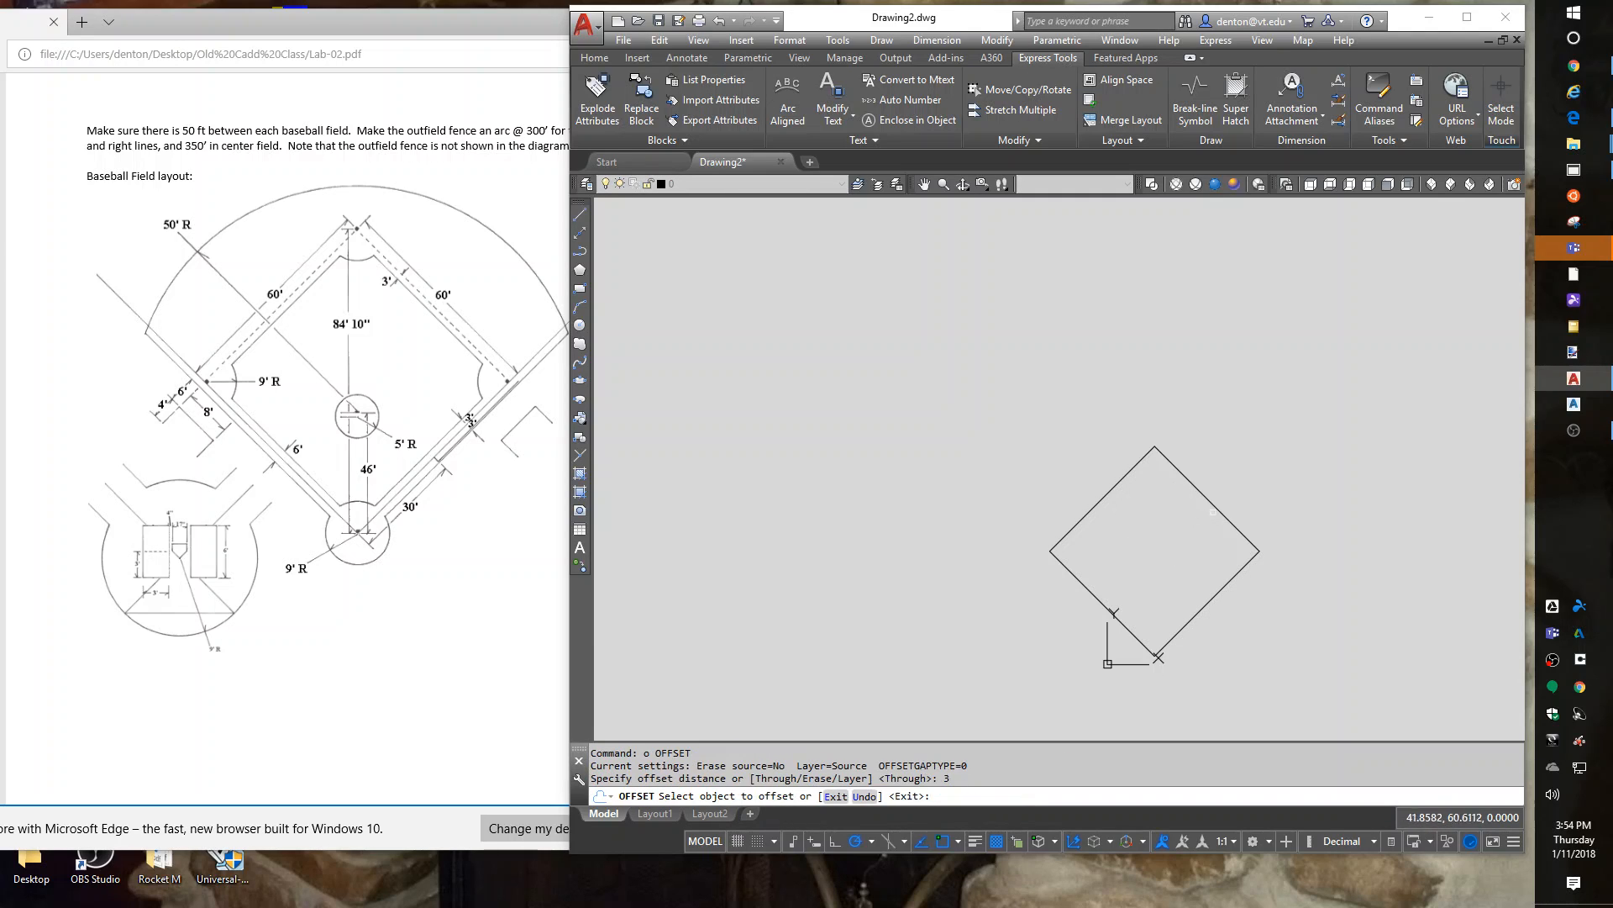
click(1221, 579)
click(1176, 526)
click(1205, 495)
click(1145, 540)
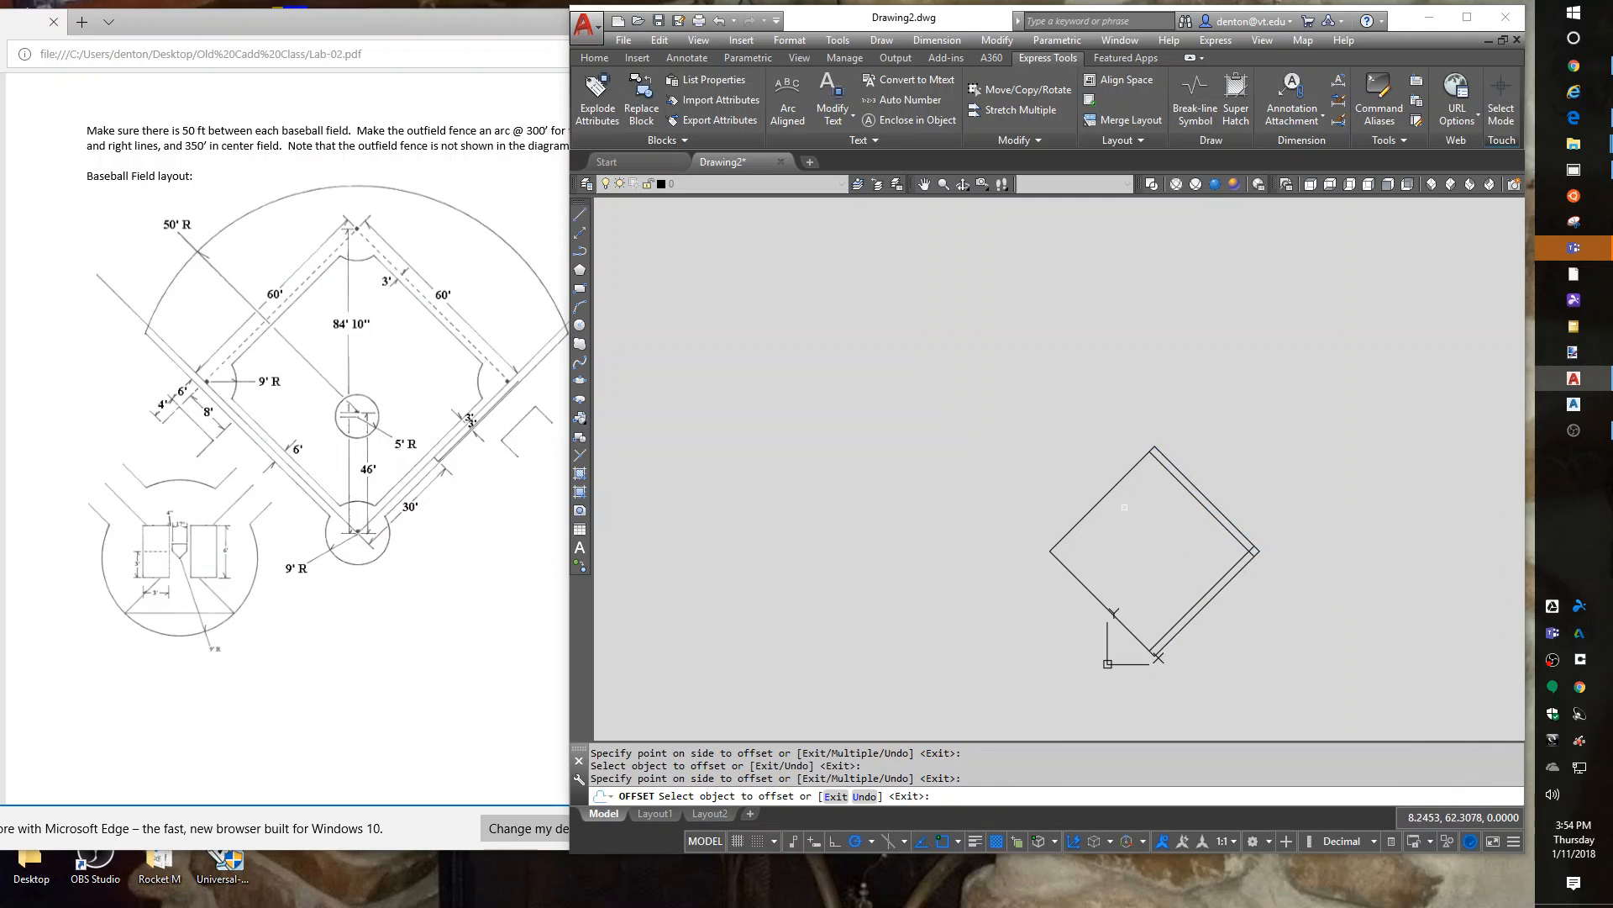
click(1109, 494)
click(1152, 526)
click(1101, 602)
click(1155, 558)
key(Return)
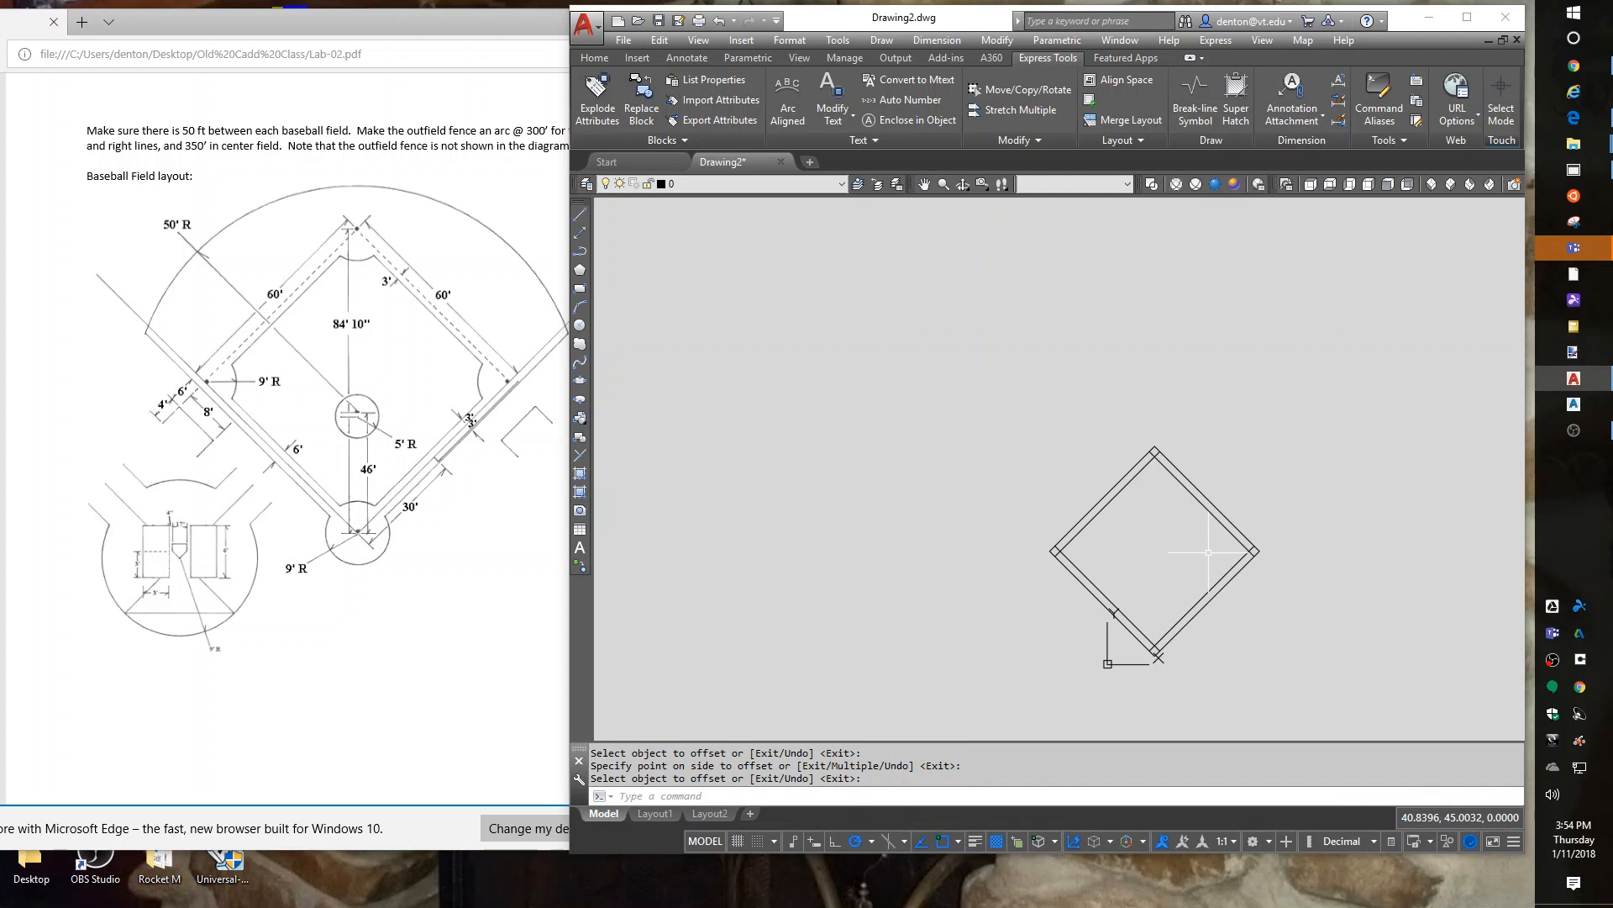
Draw circles of radius 9 centred on the four outer corners of the diamond.
text(c)
key(Return)
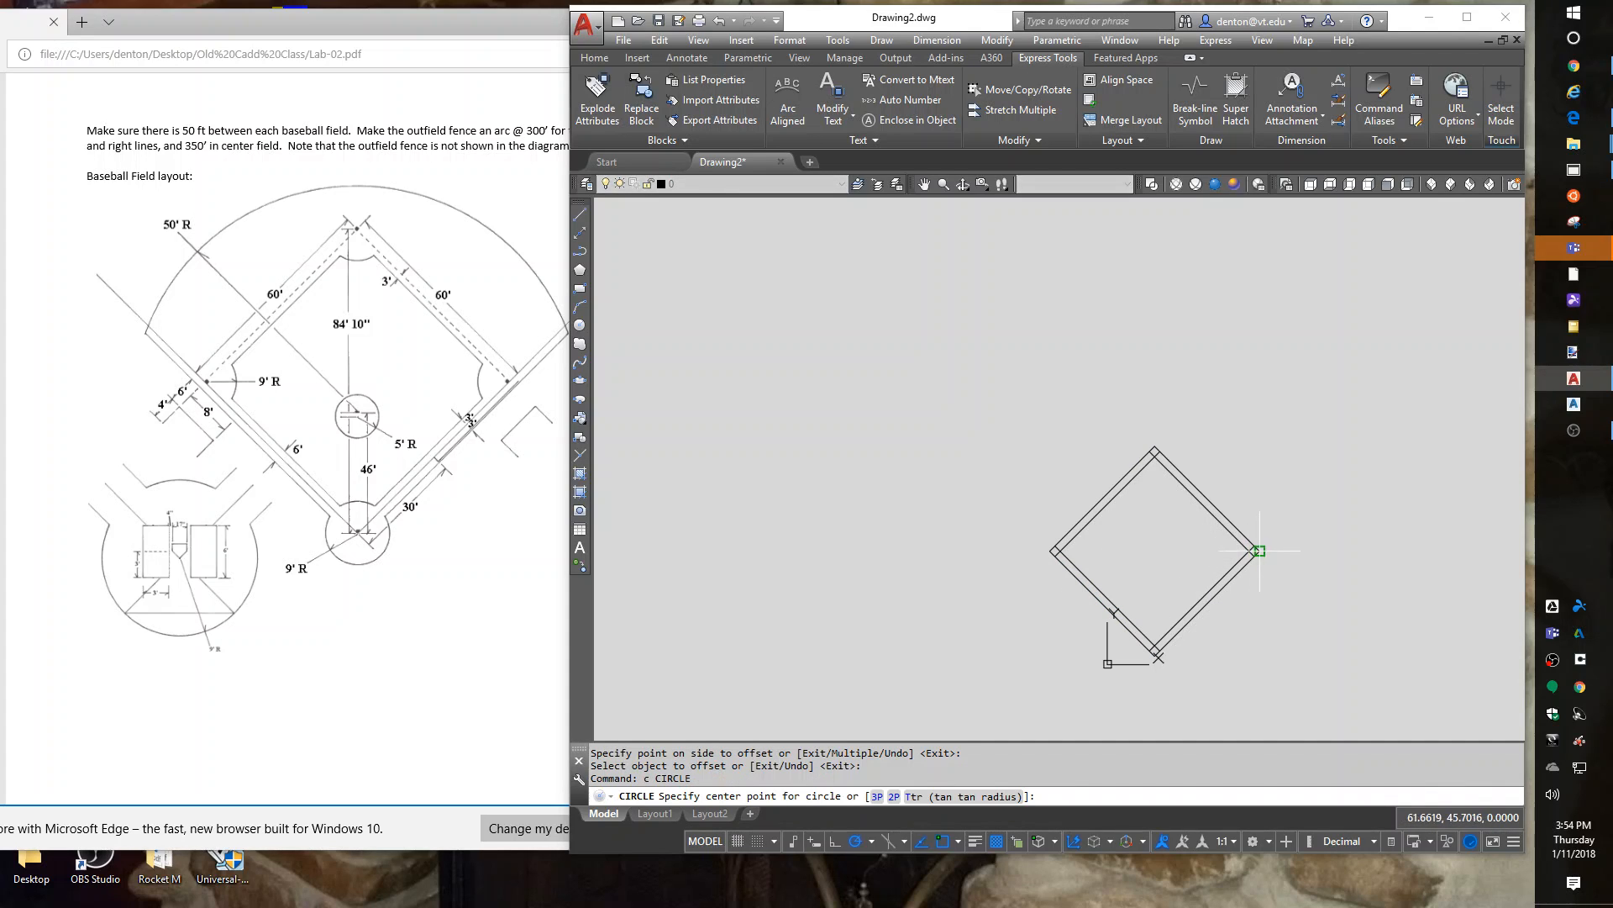
click(1261, 552)
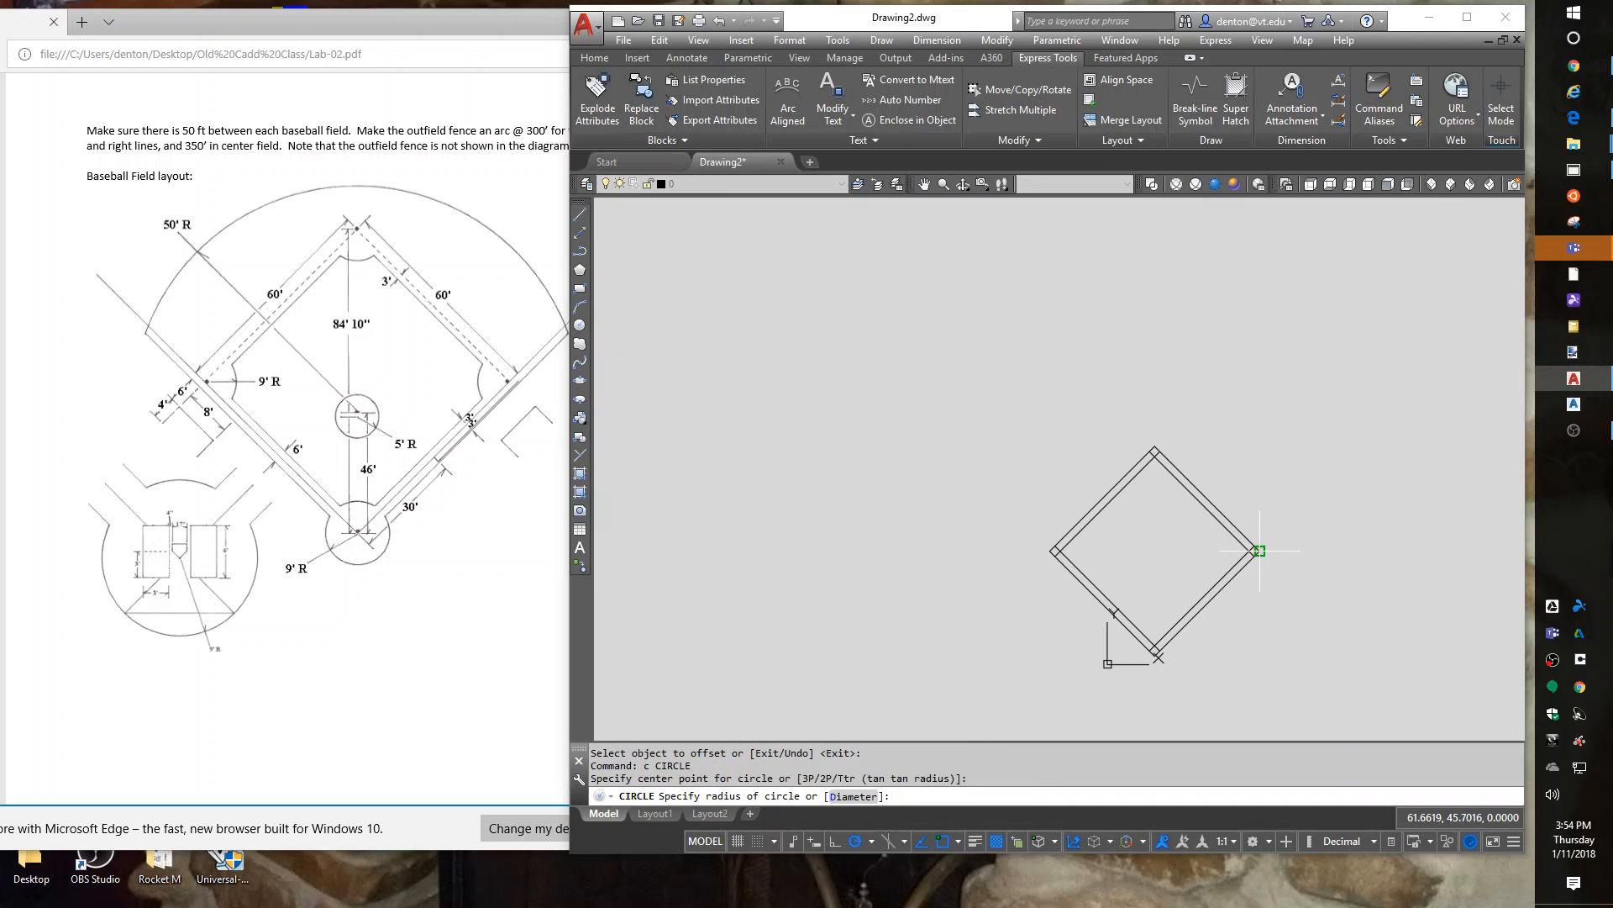
text(9)
key(Return)
key(Return)
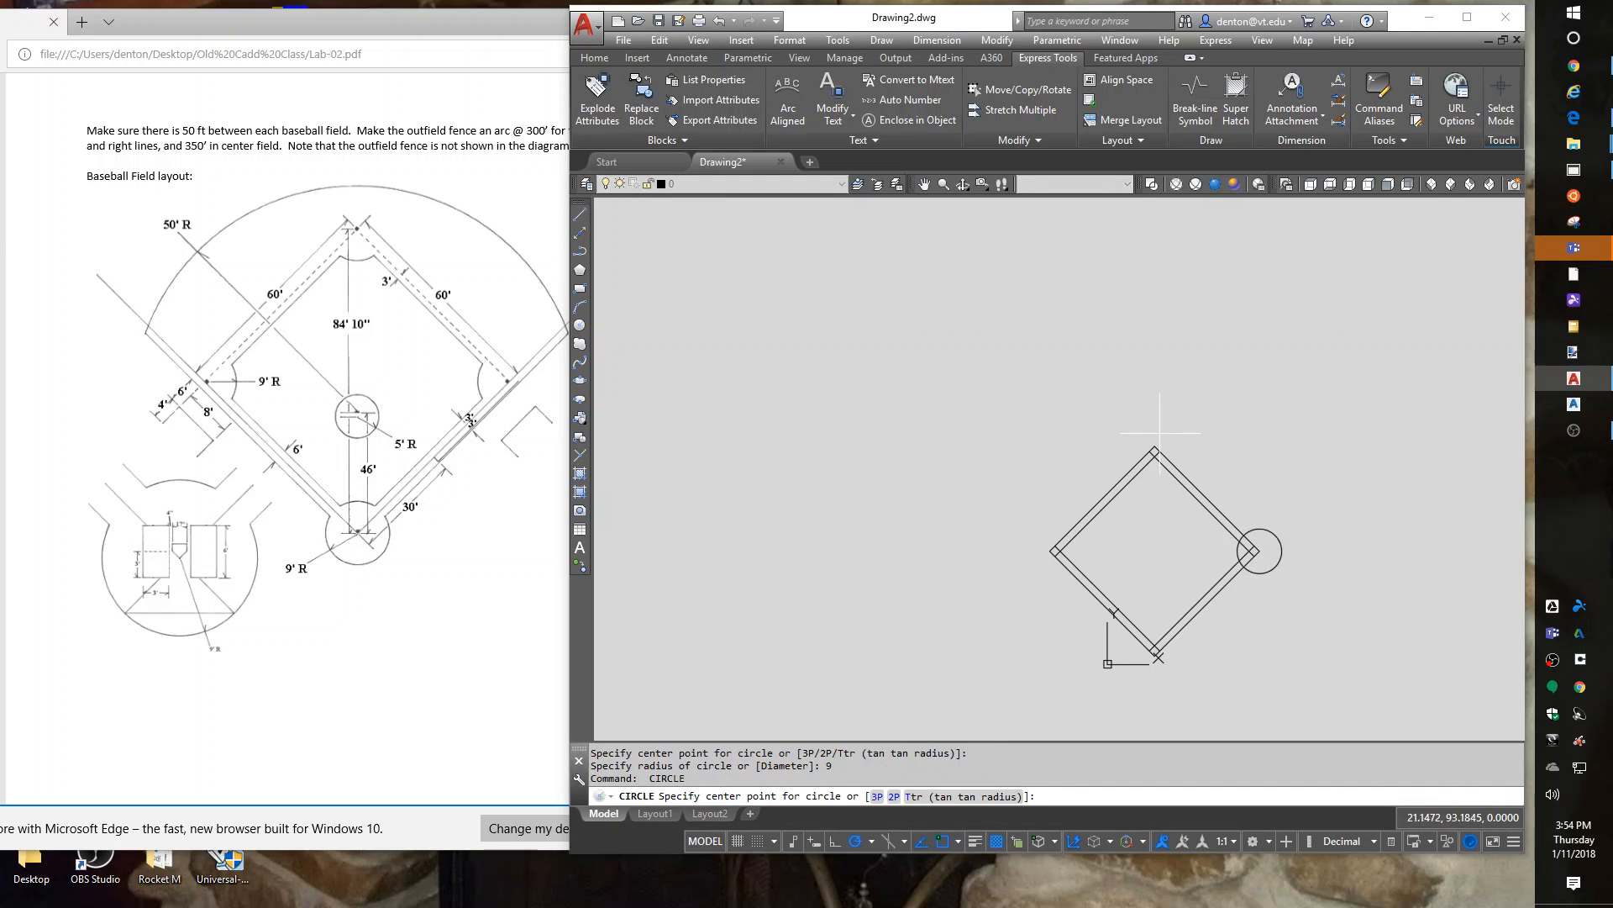
click(1155, 446)
key(Return)
key(Return)
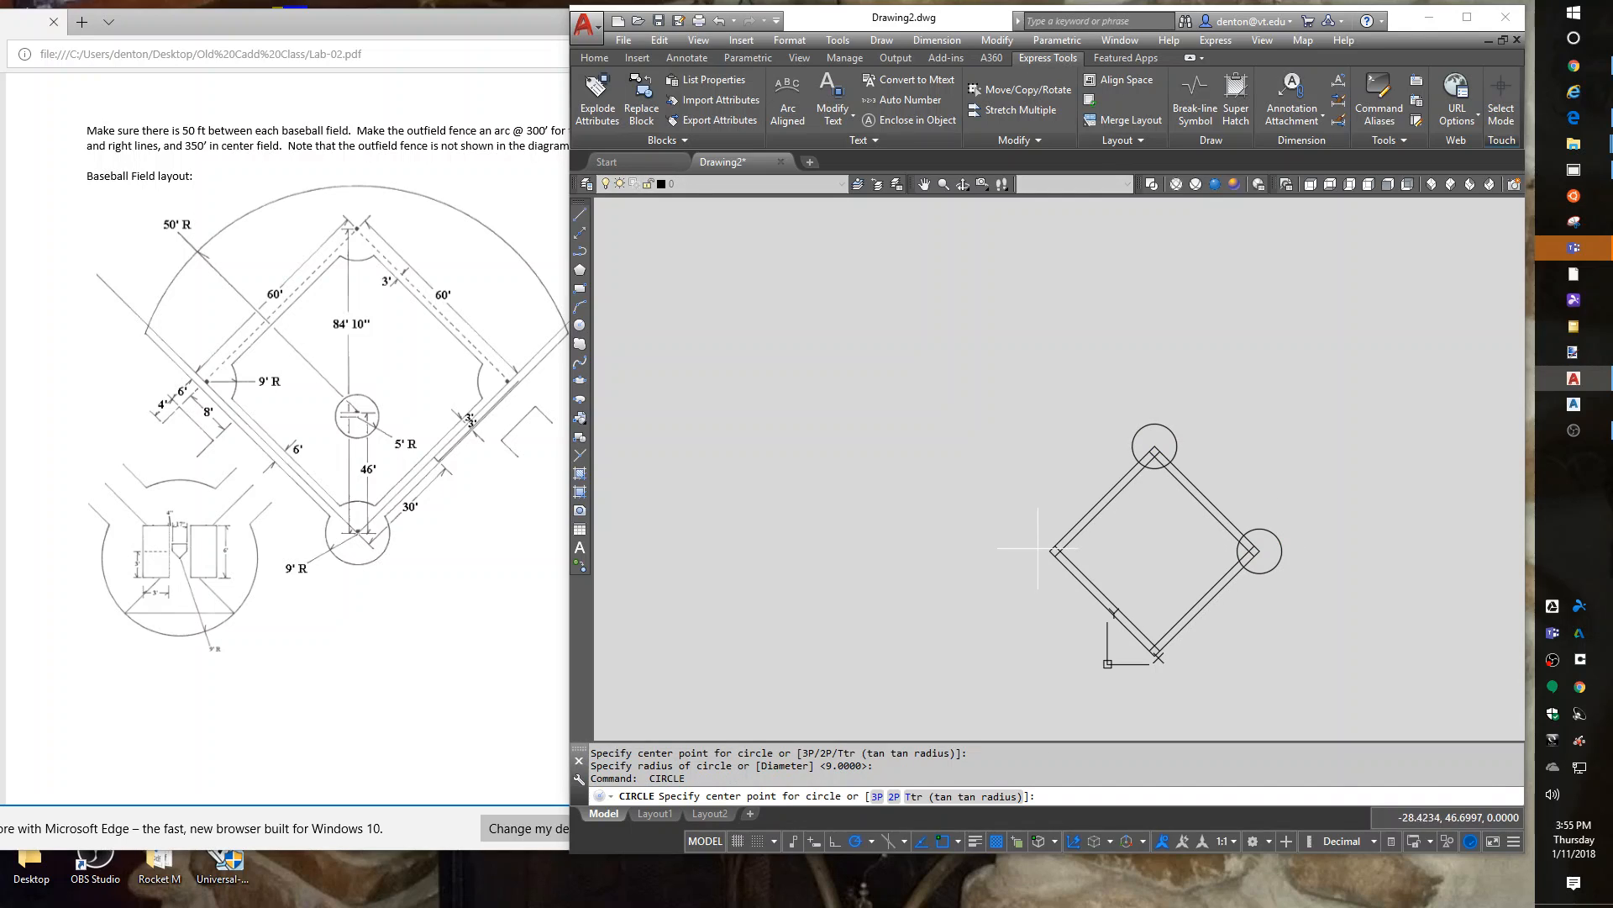
click(1049, 551)
key(Return)
key(Return)
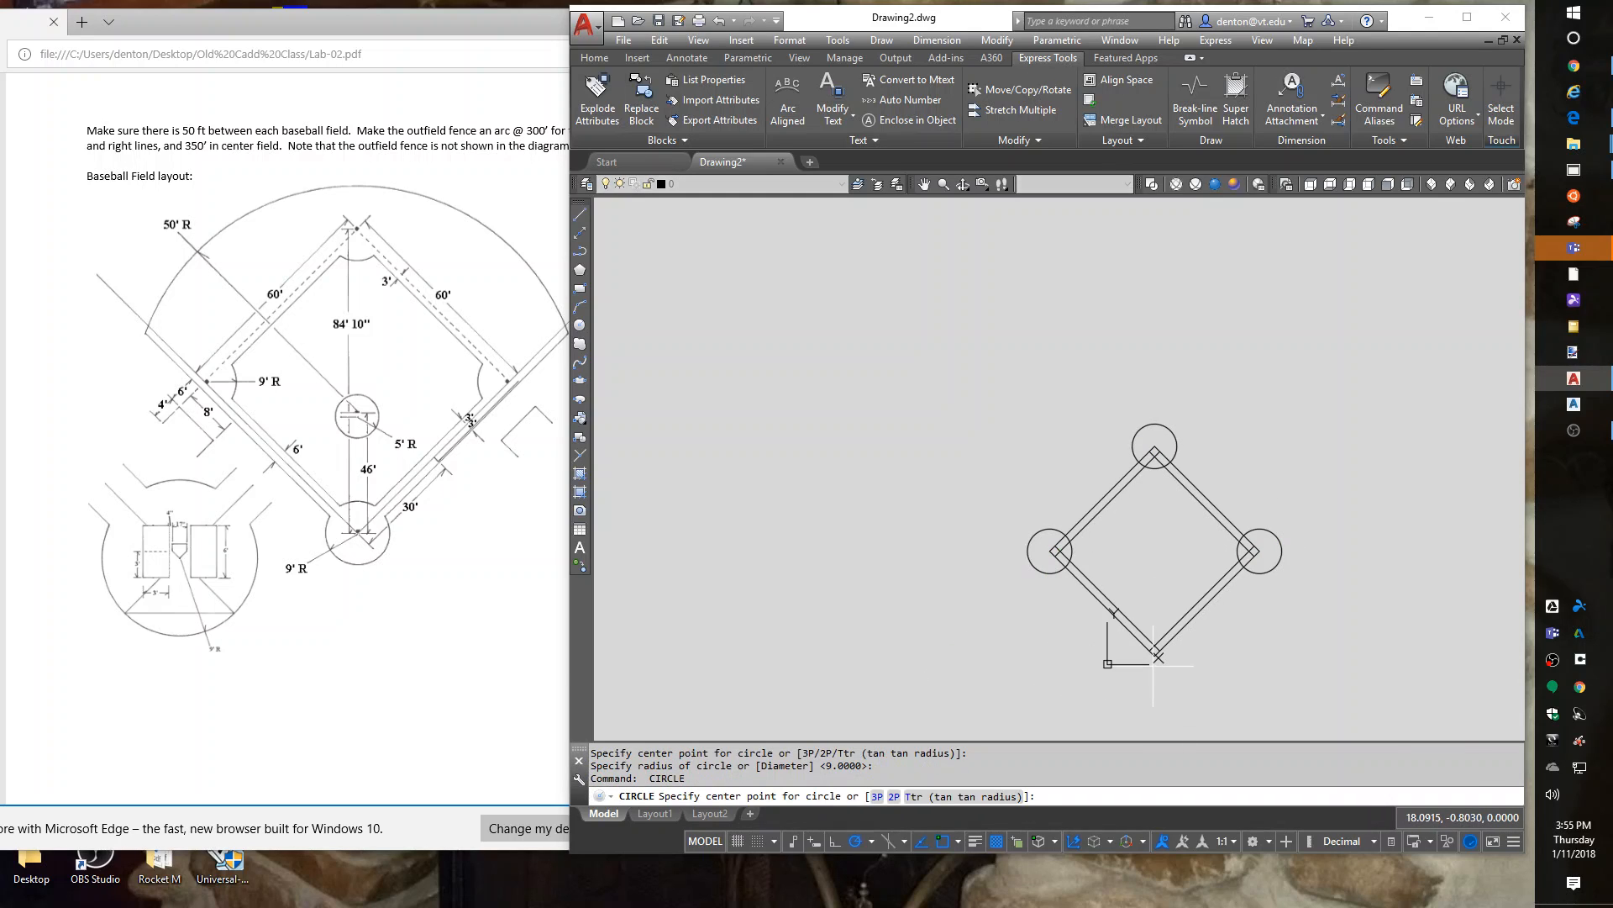
click(1156, 655)
Trim the inner lines inside the circles and the arcs between the baselines at the right, top and left corners.
scroll(1240, 557, up, 4)
text(tr)
key(Return)
key(Return)
click(1249, 523)
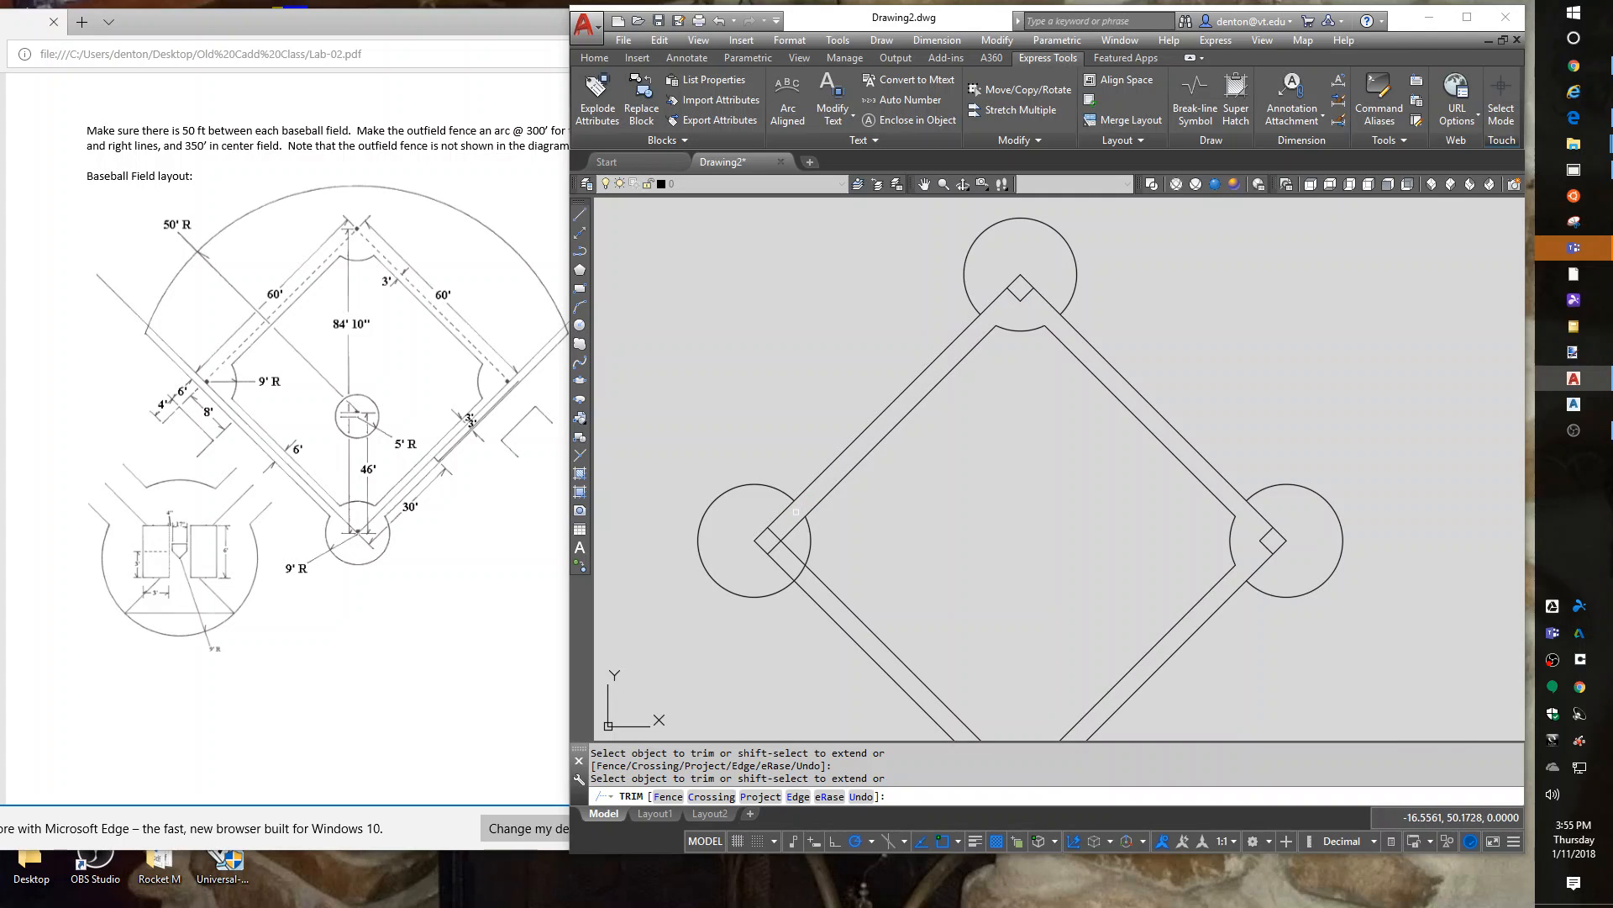
click(797, 521)
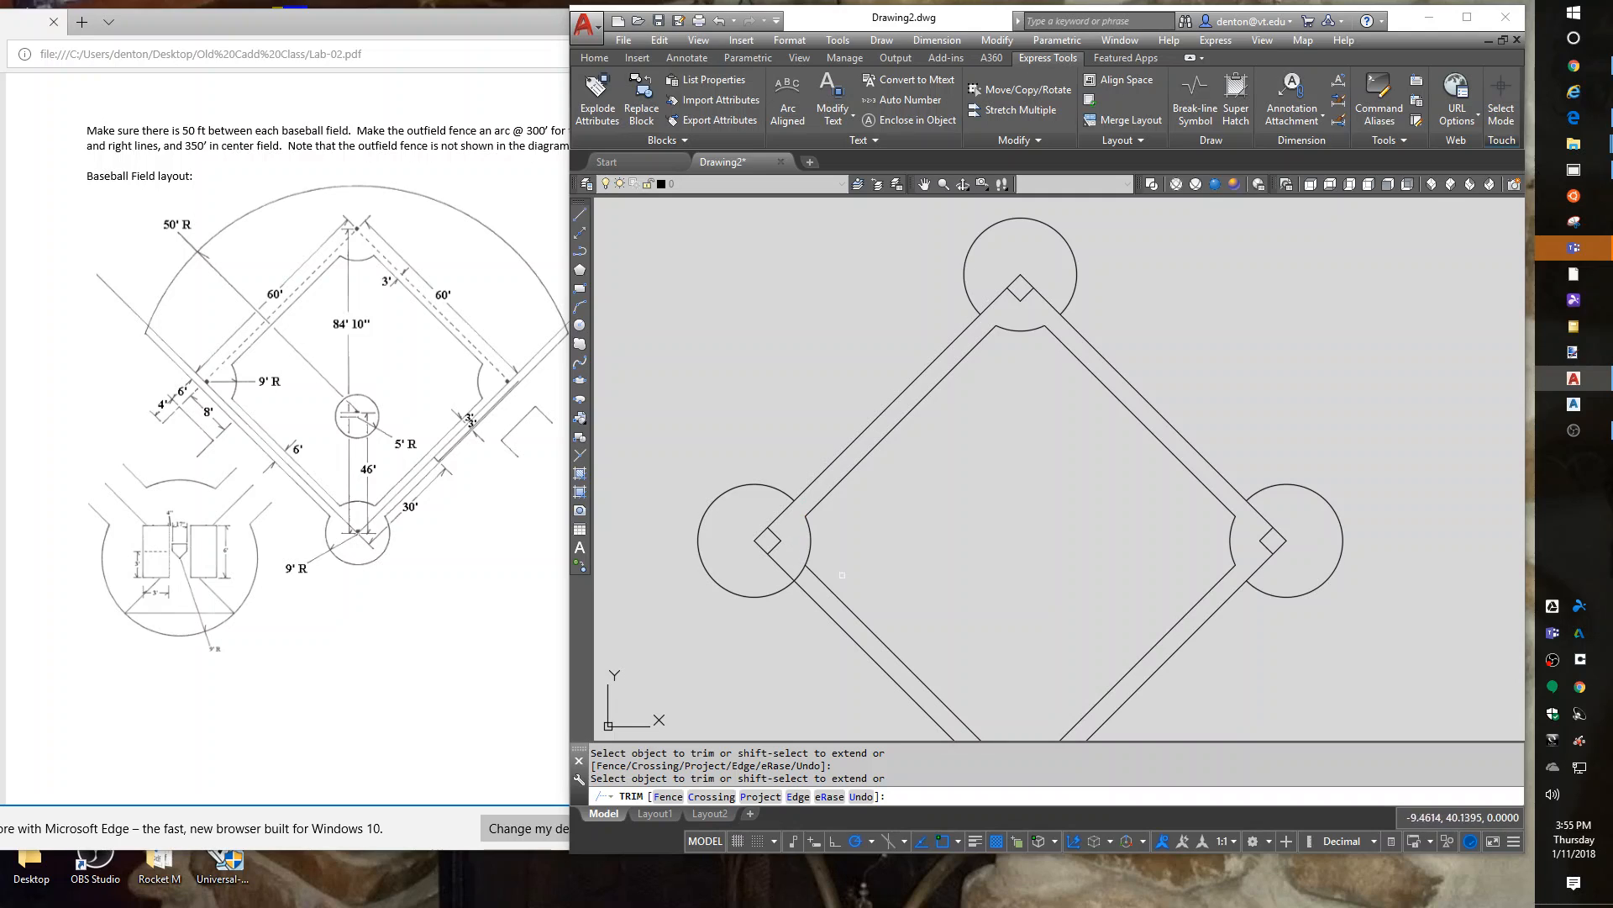
Trim the inner lines and the circle arcs crossing the baselines at the home plate corner.
scroll(915, 587, down, 2)
middle_drag(925, 588, 1004, 407)
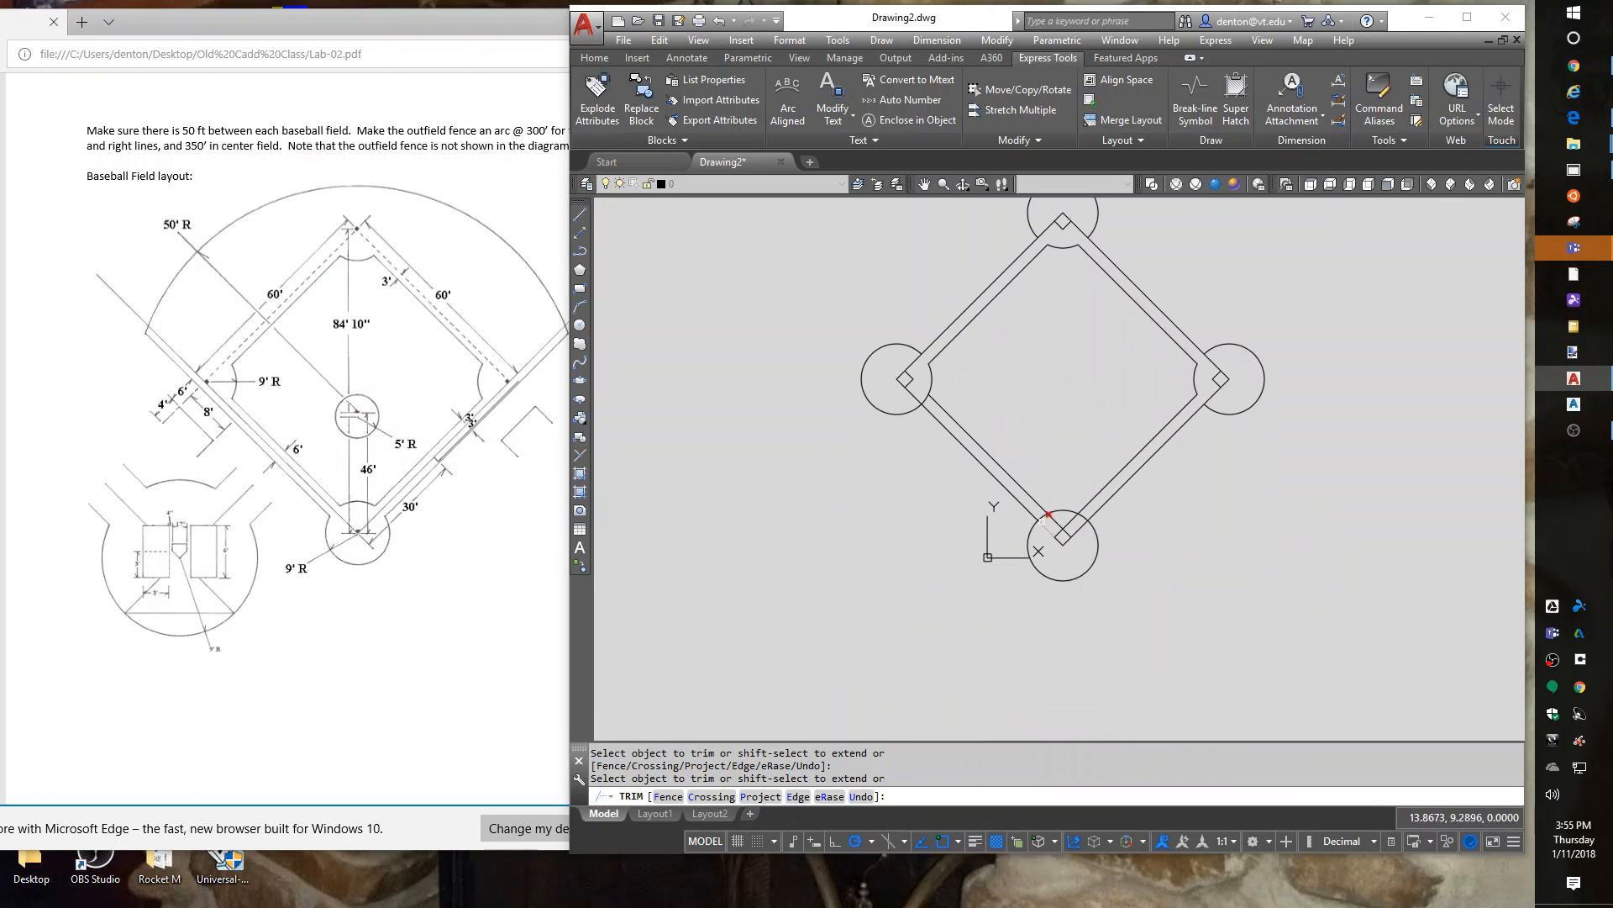
scroll(1043, 521, up, 4)
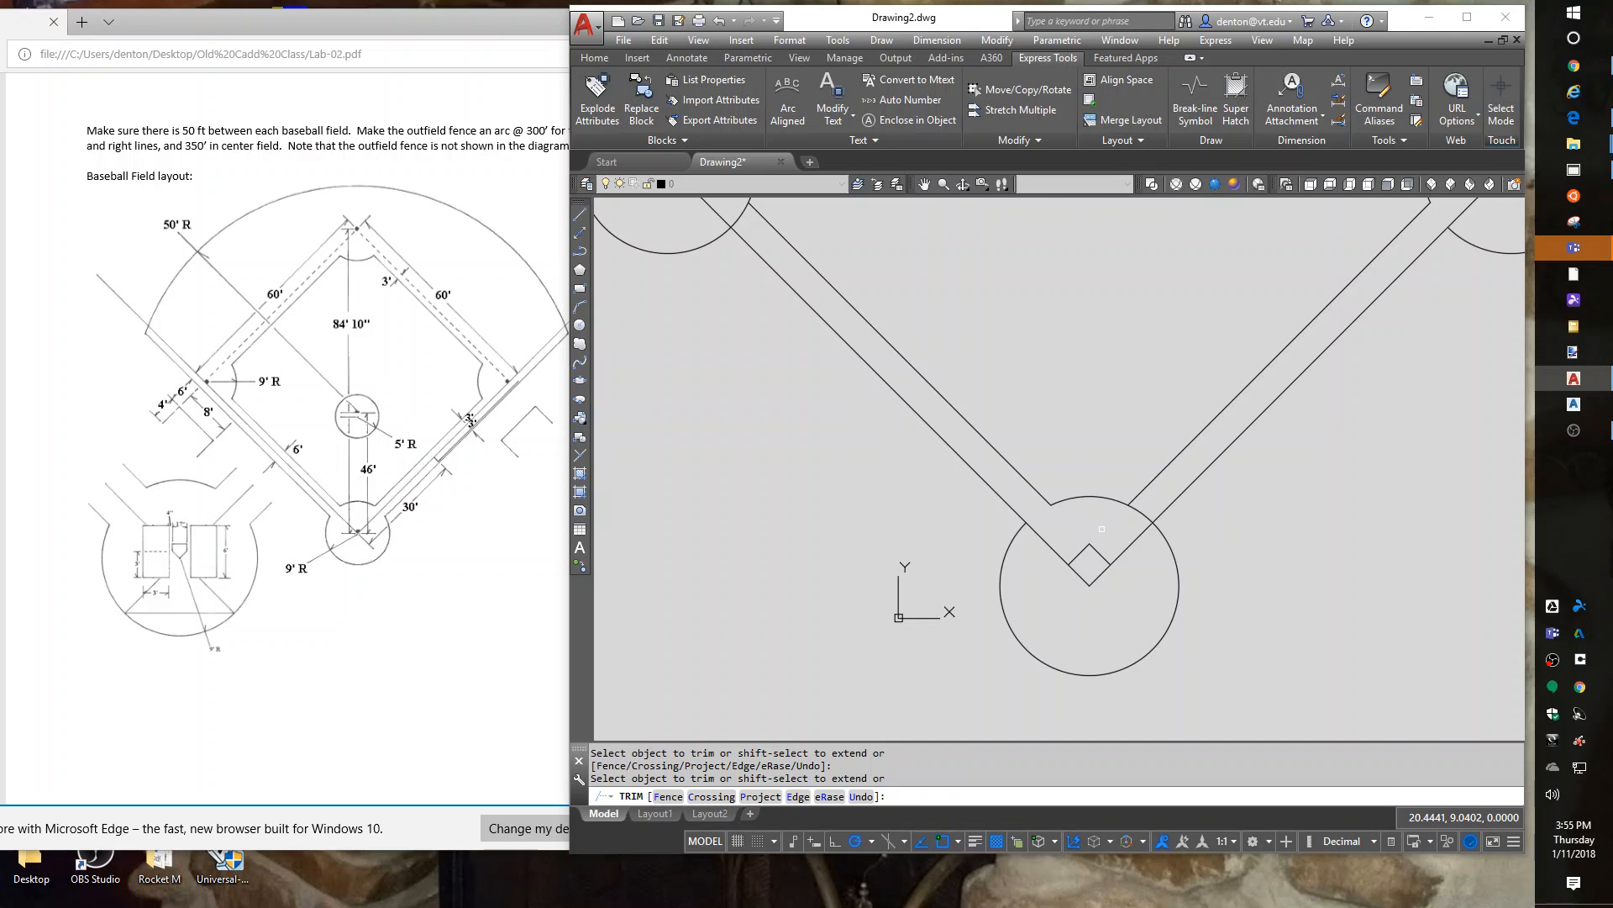
key(Return)
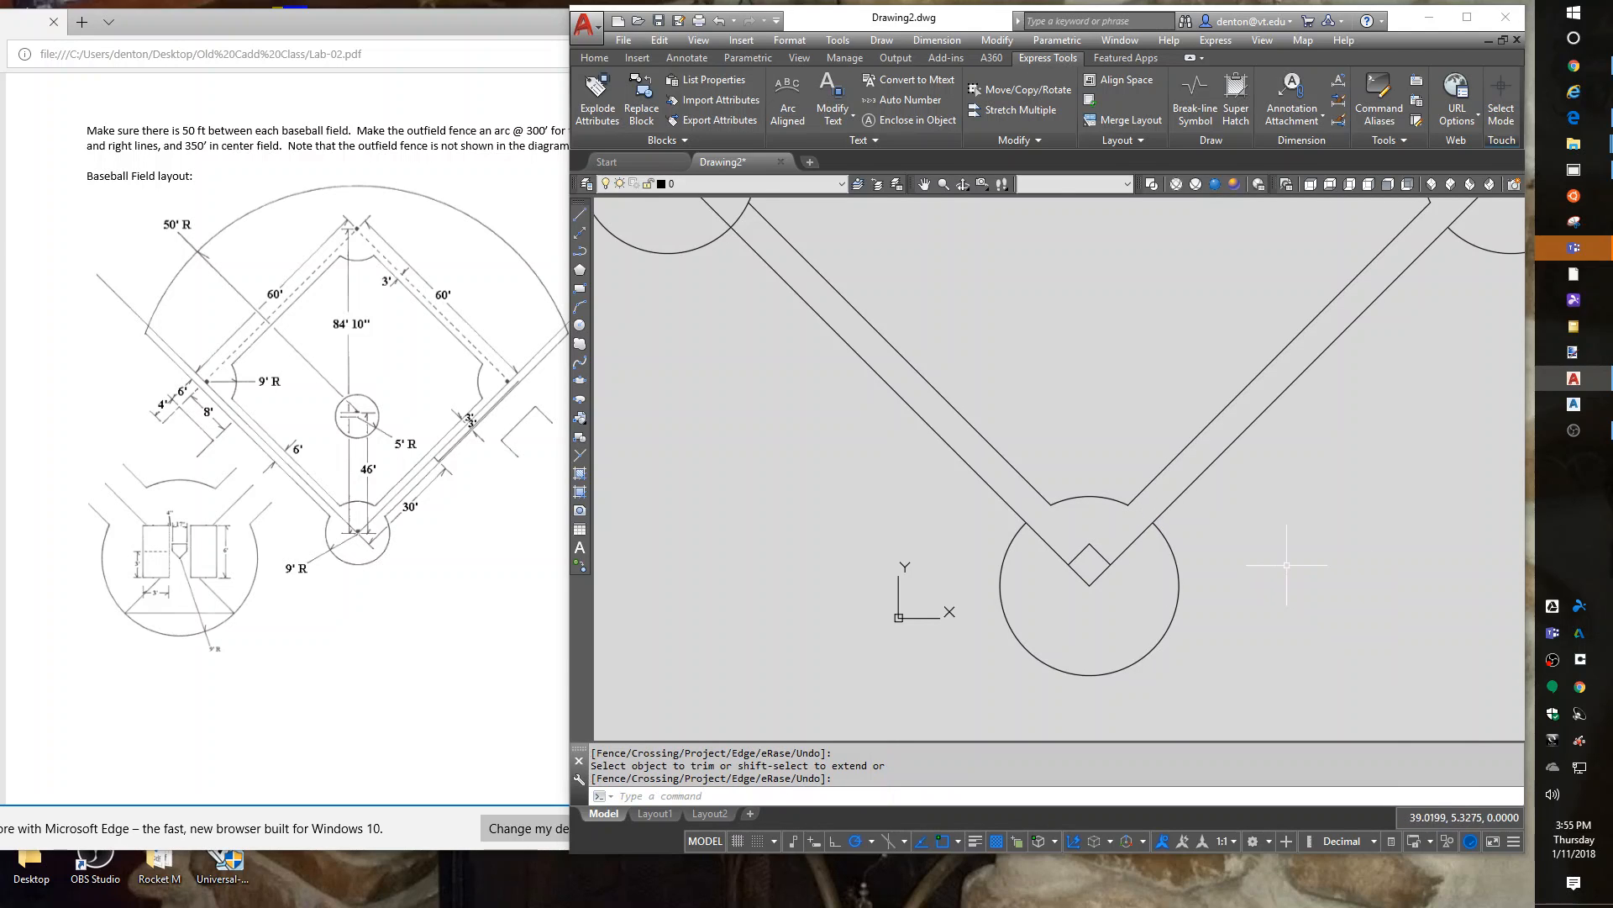
Erase the leftover outer circle arcs at the right, top and left corners, keeping the home plate circle.
scroll(1311, 550, down, 6)
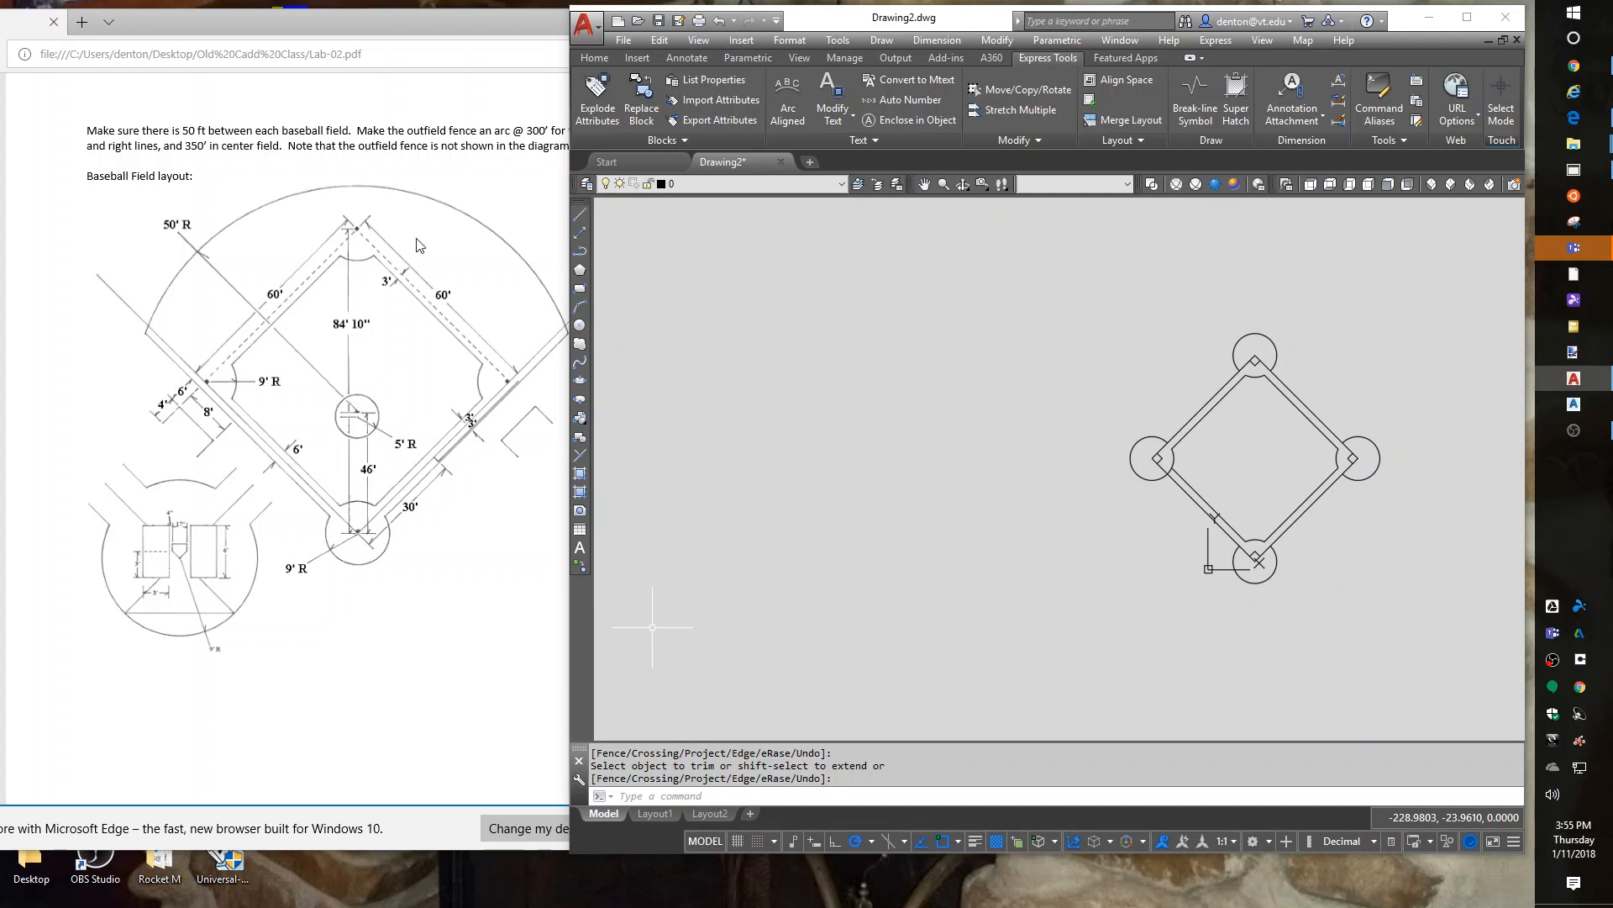
click(1375, 444)
click(1241, 339)
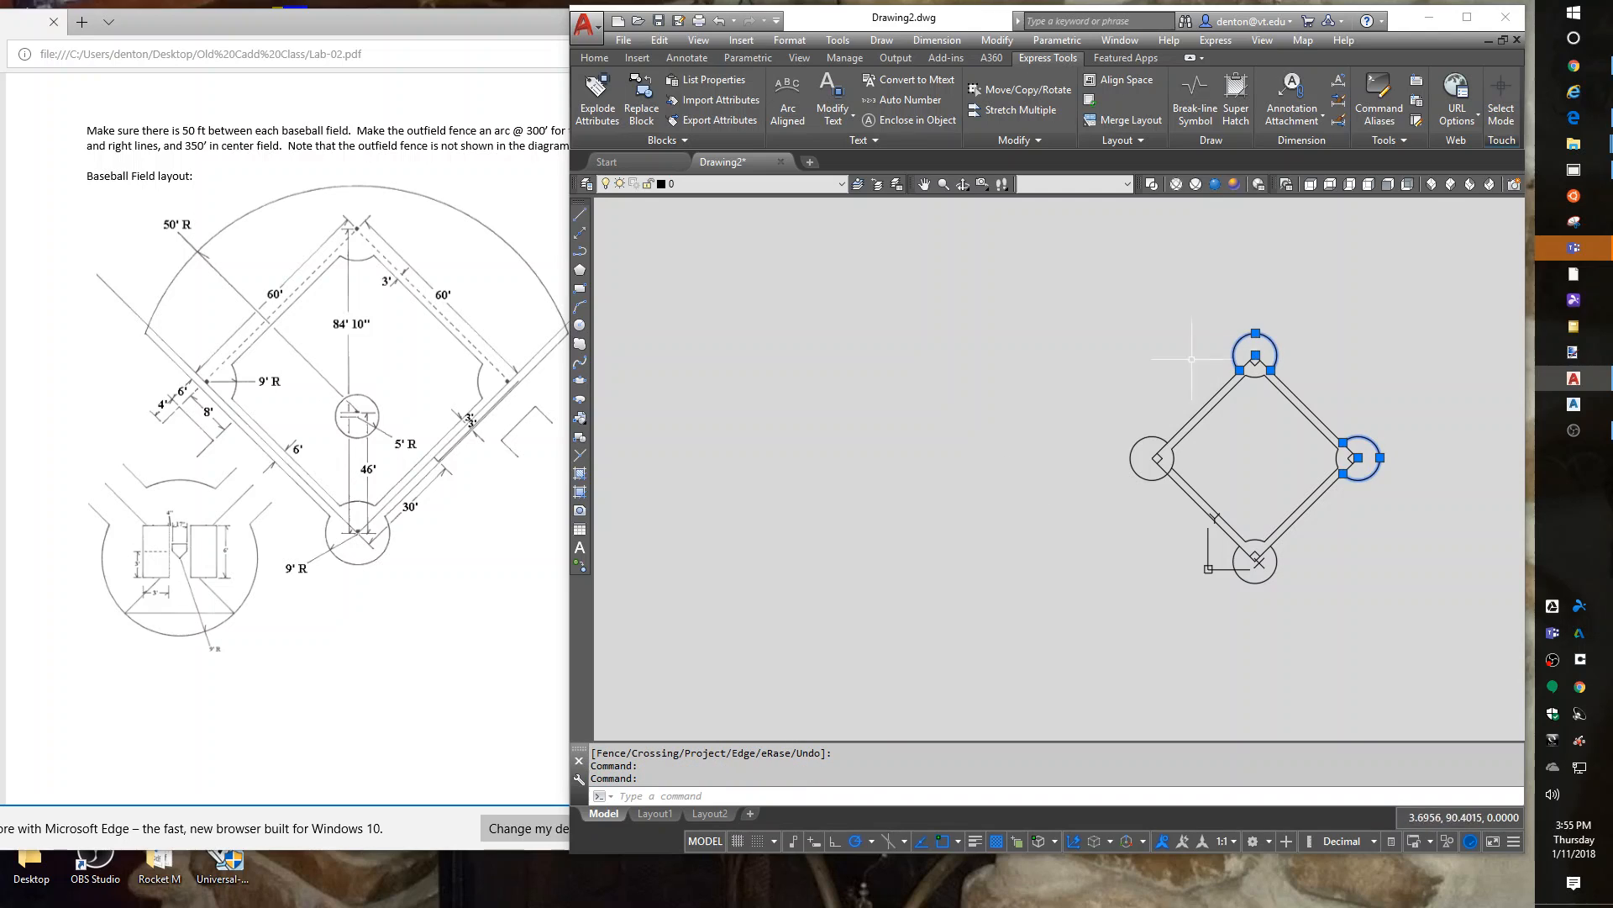
click(1140, 438)
key(Delete)
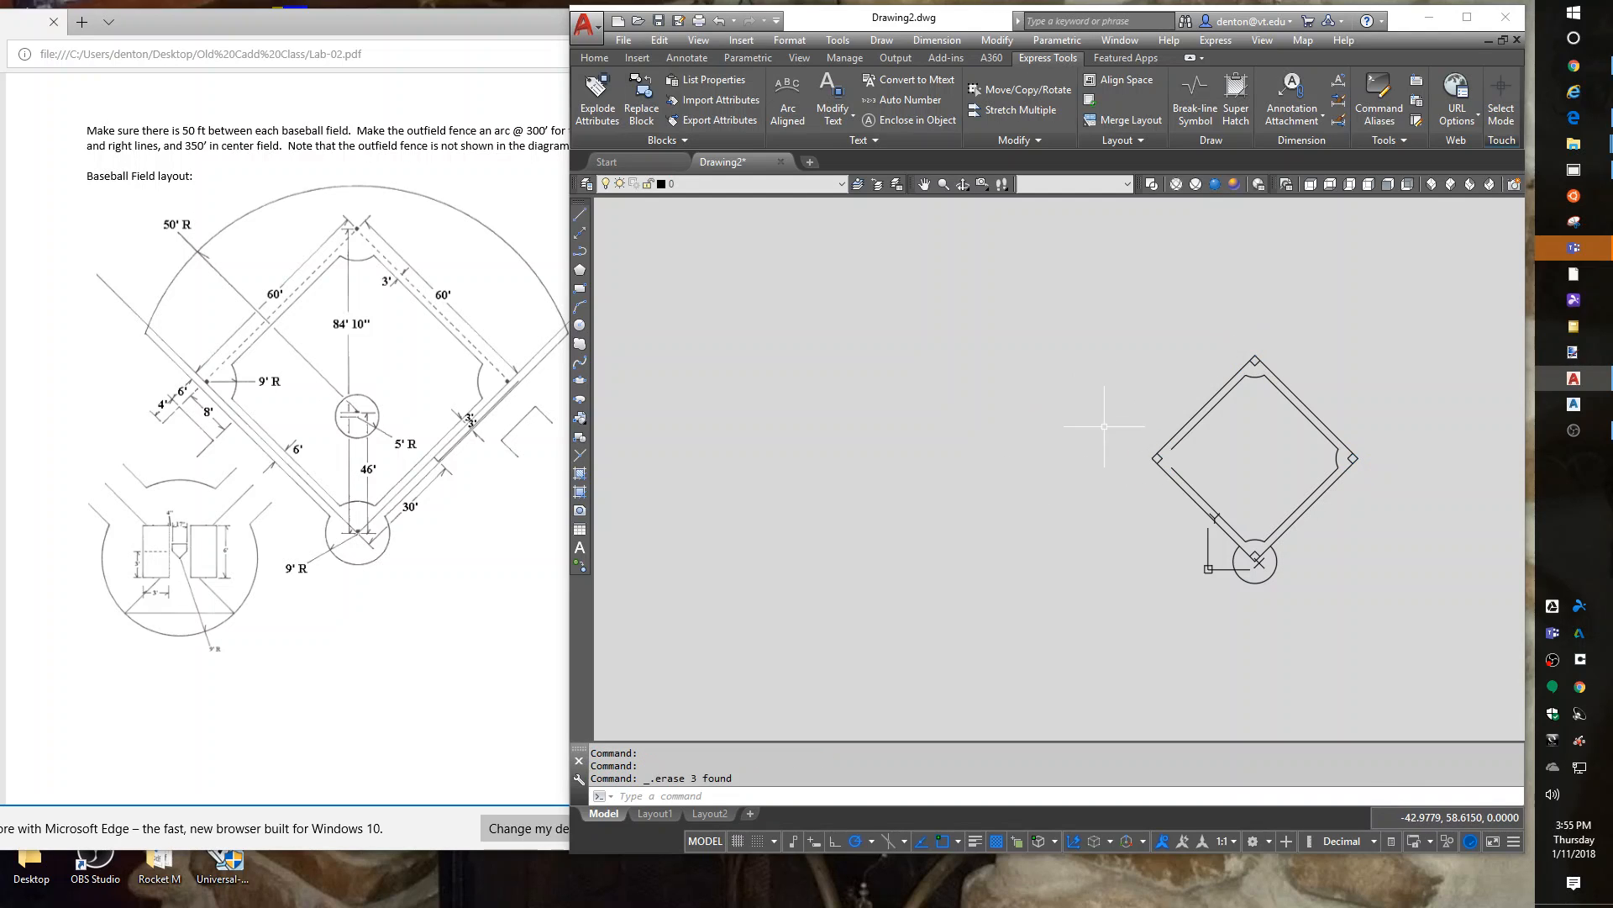
scroll(1310, 410, up, 5)
scroll(1192, 504, up, 4)
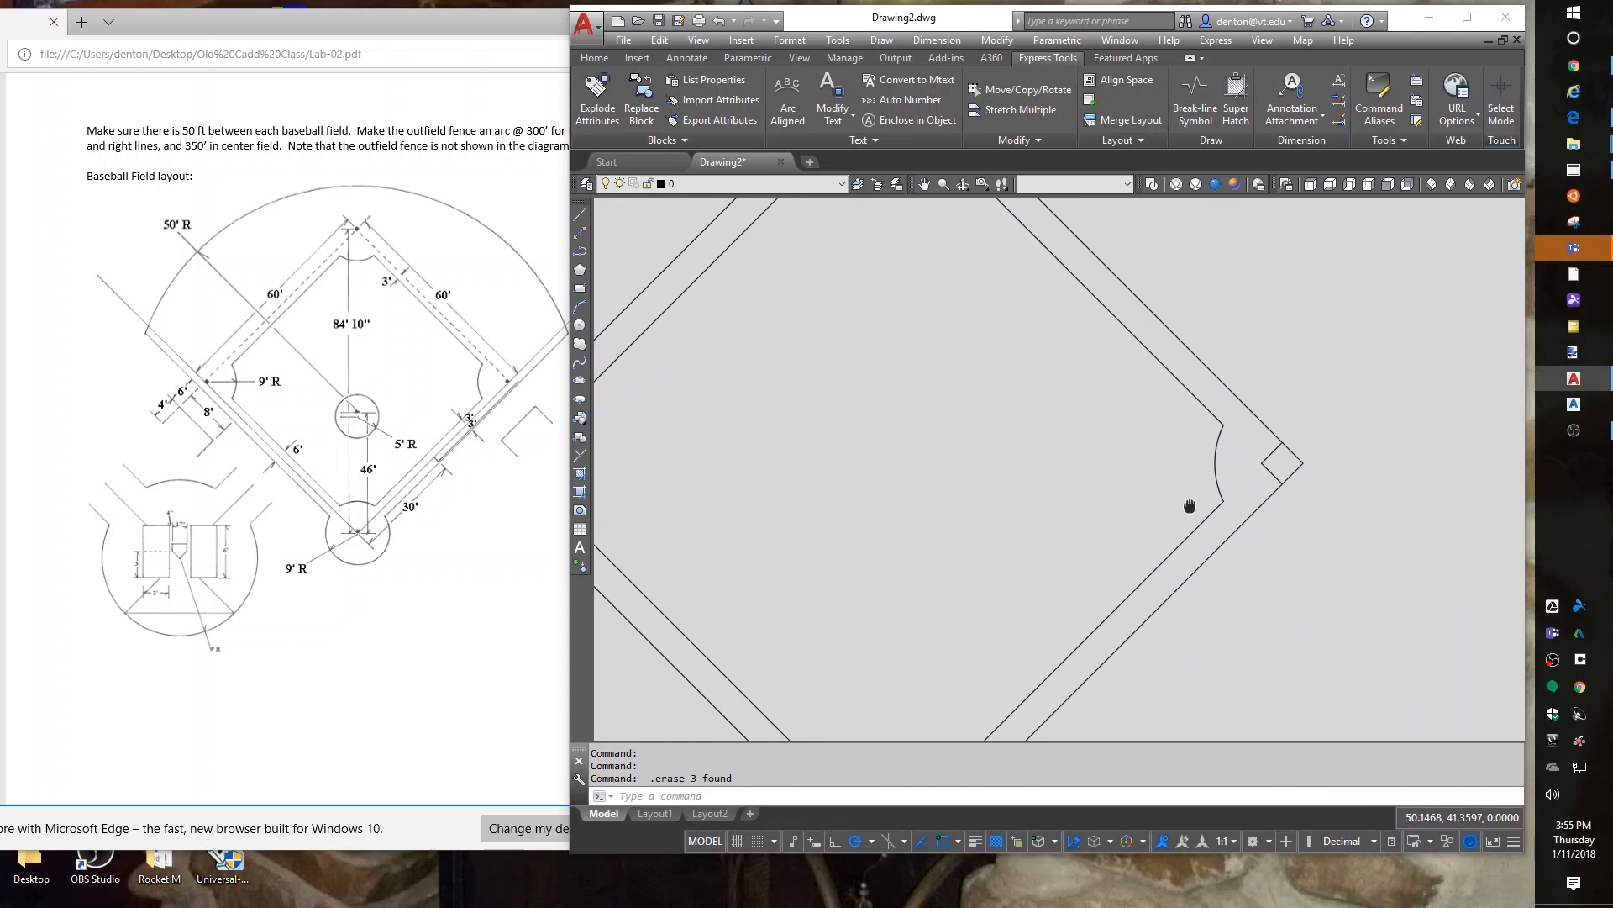
scroll(1236, 484, down, 4)
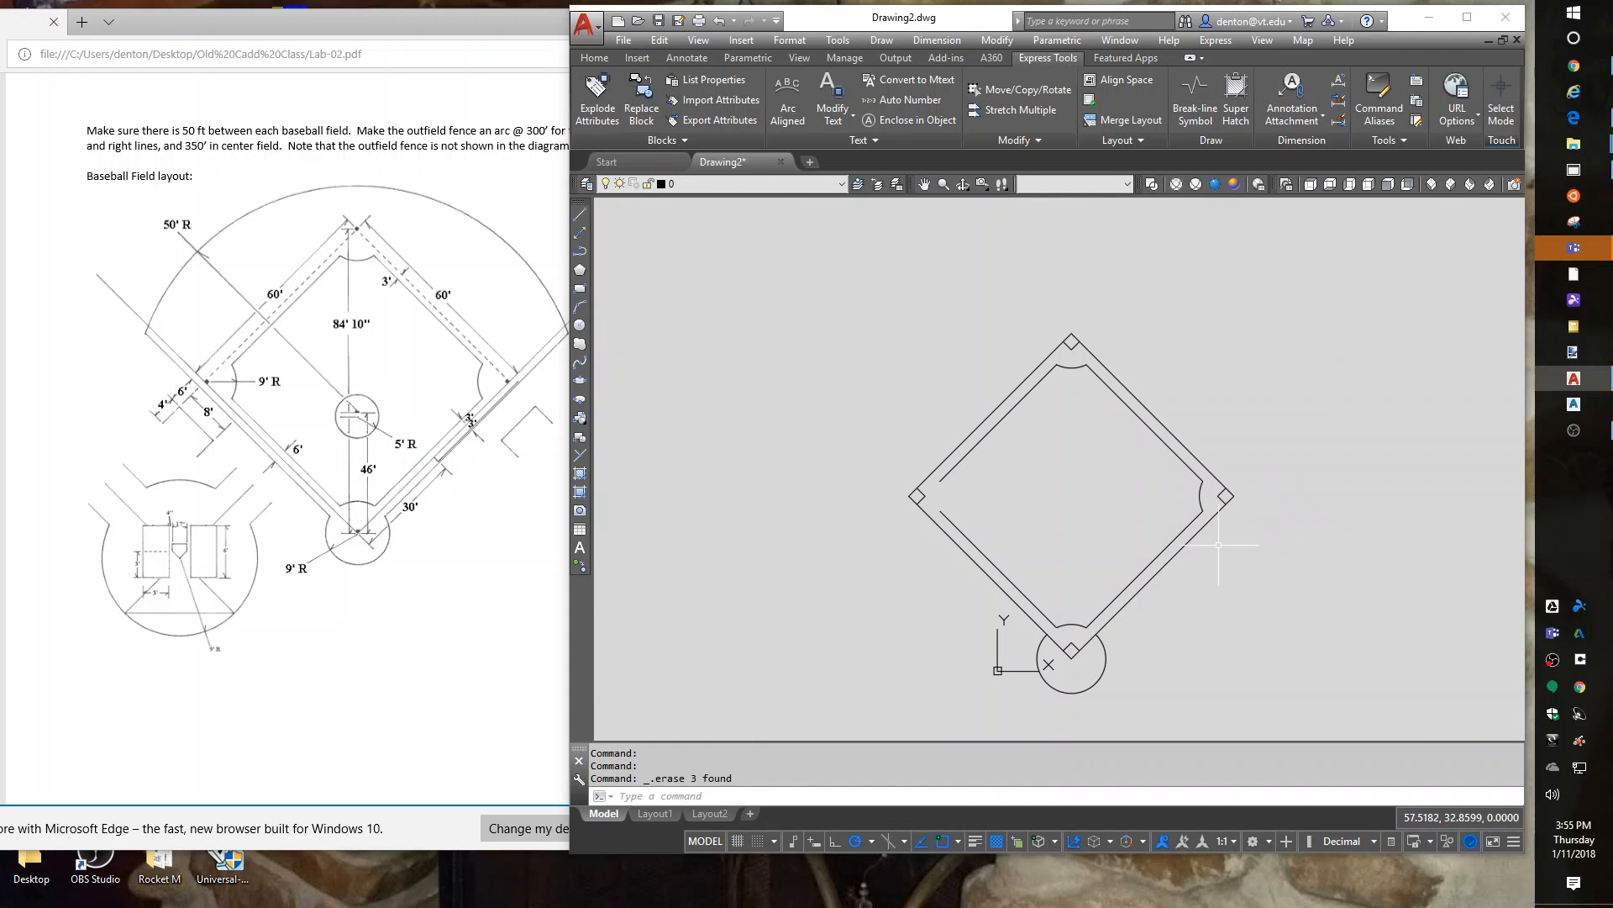
Erase the short leftover inner lines forming small squares at the right, top and left corners of the diamond.
text(e)
key(Return)
click(1226, 490)
click(1223, 496)
click(1071, 340)
click(1073, 343)
click(1073, 345)
click(1072, 340)
click(927, 490)
click(923, 497)
key(Return)
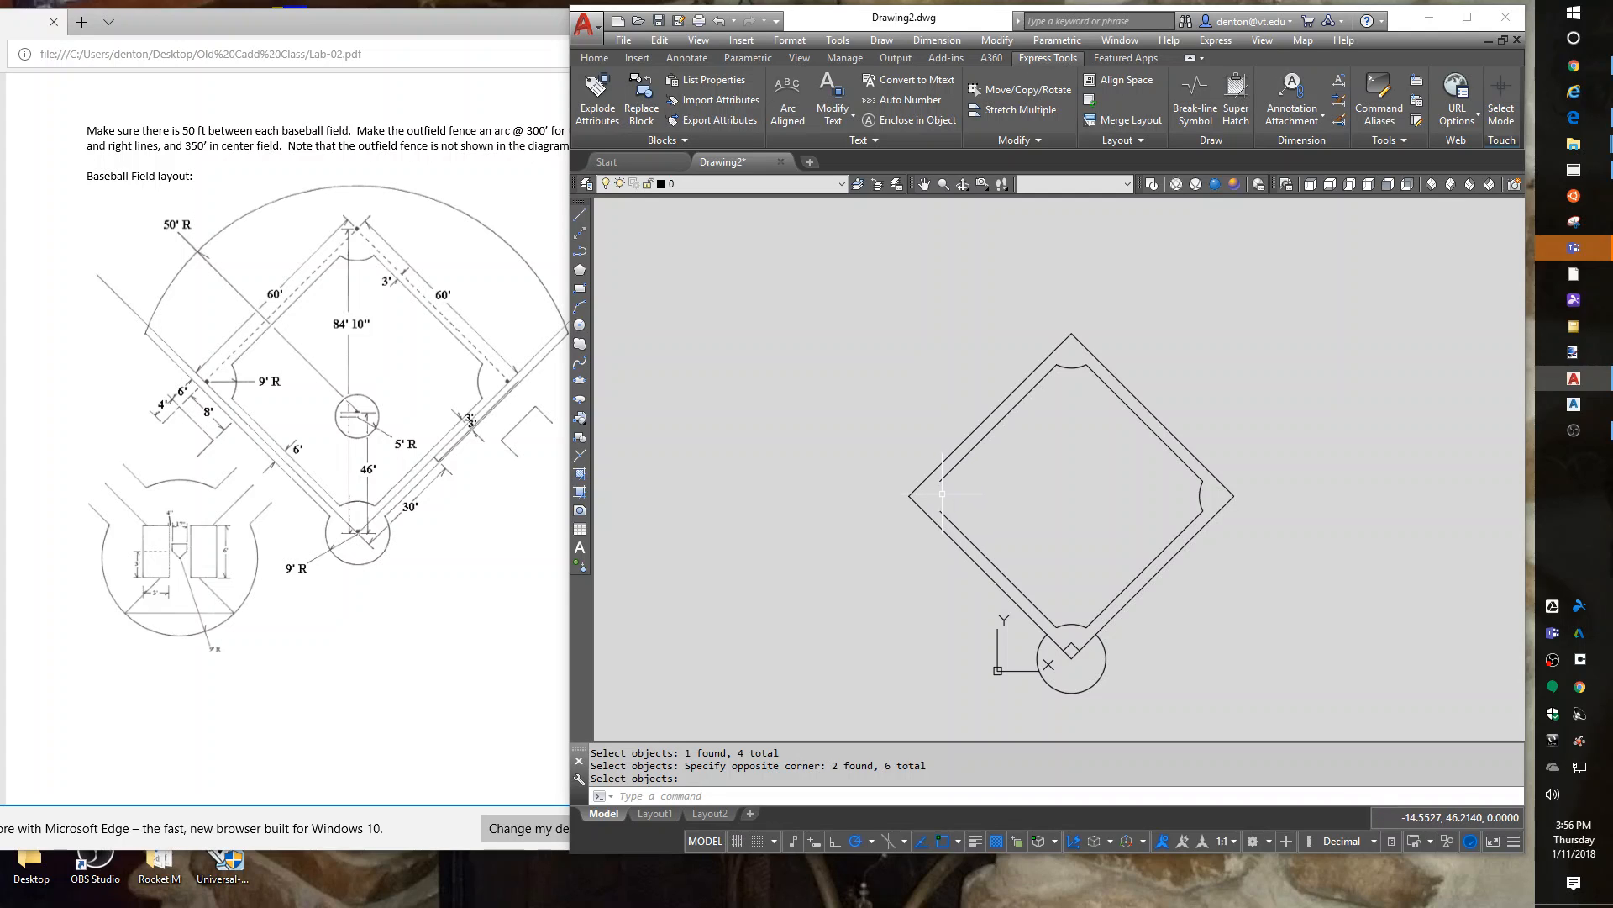
Draw a circle of radius 9 centred on the left outer corner of the diamond.
text(c)
key(Return)
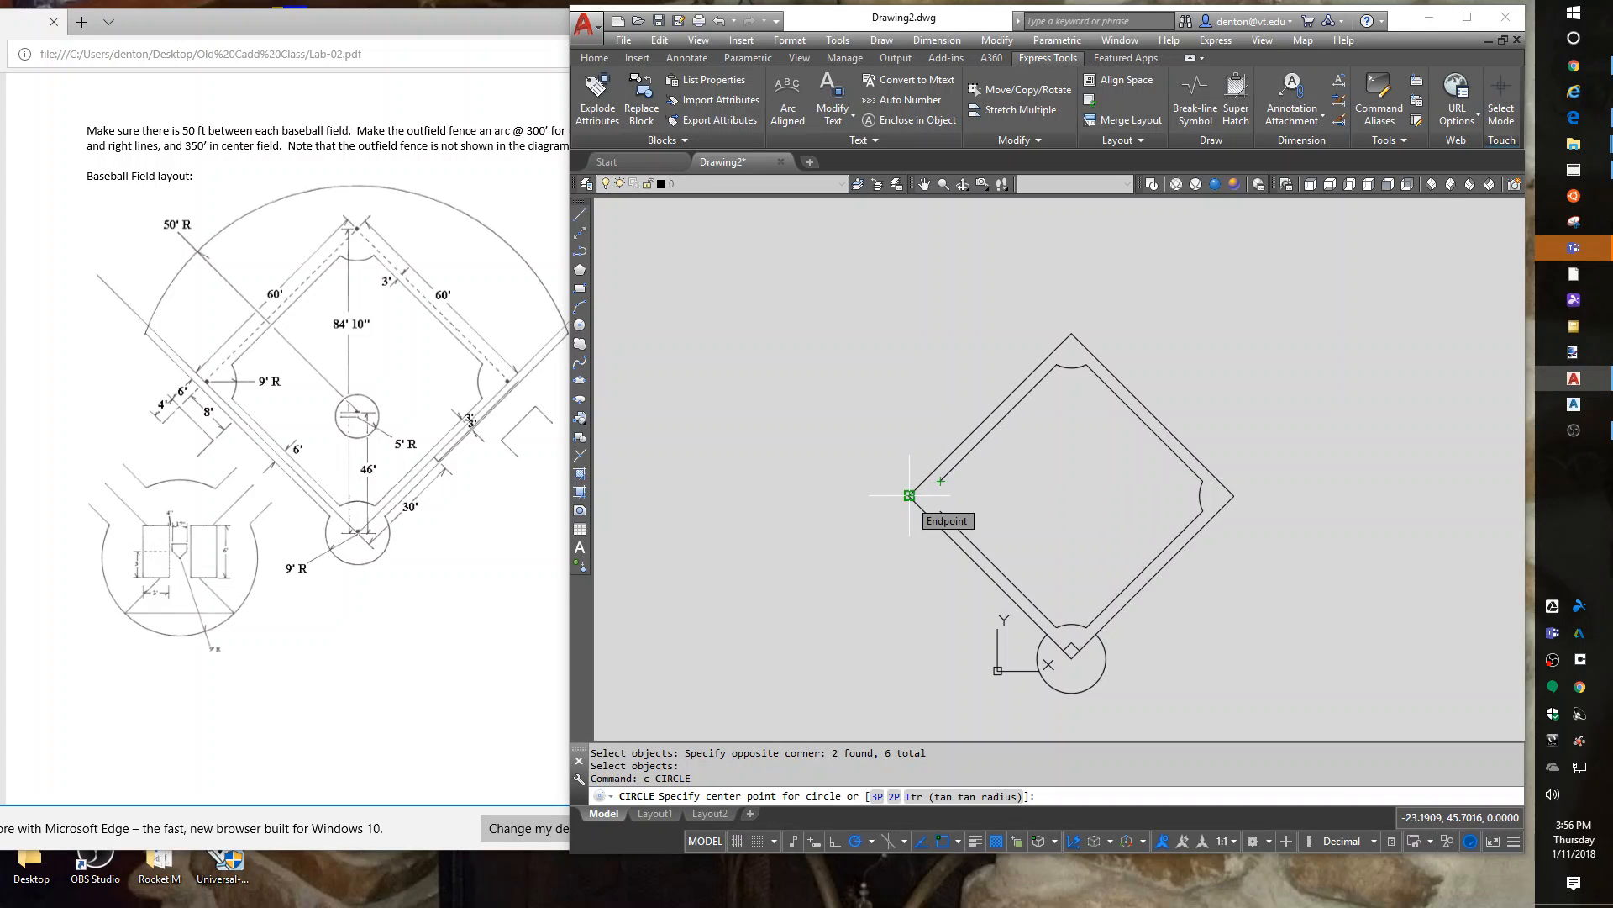
click(909, 495)
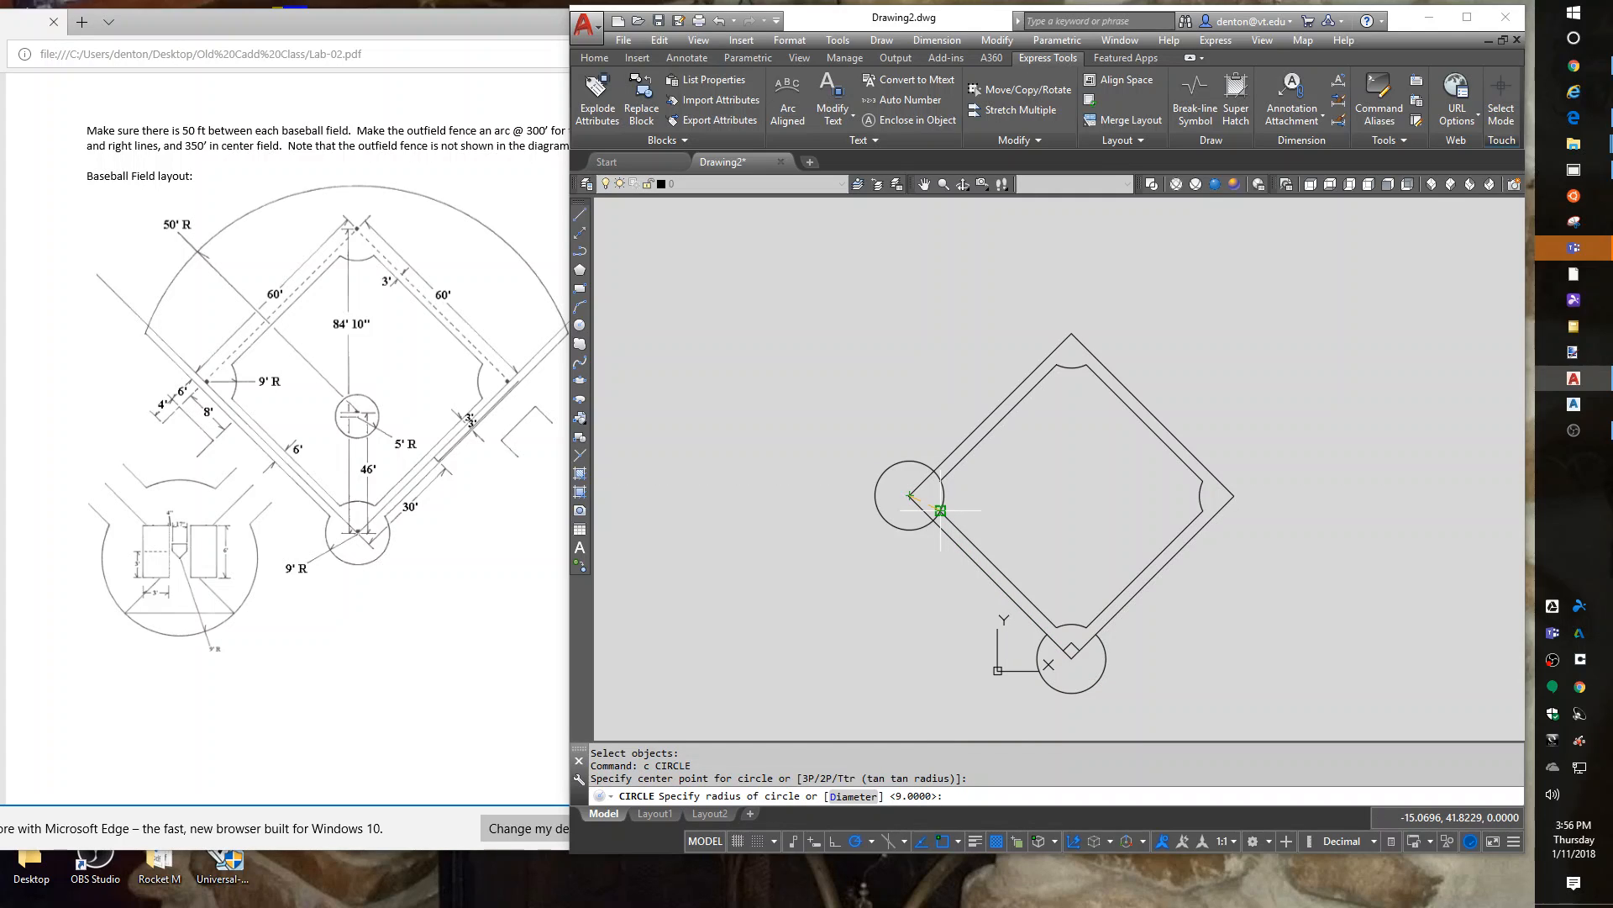
key(Return)
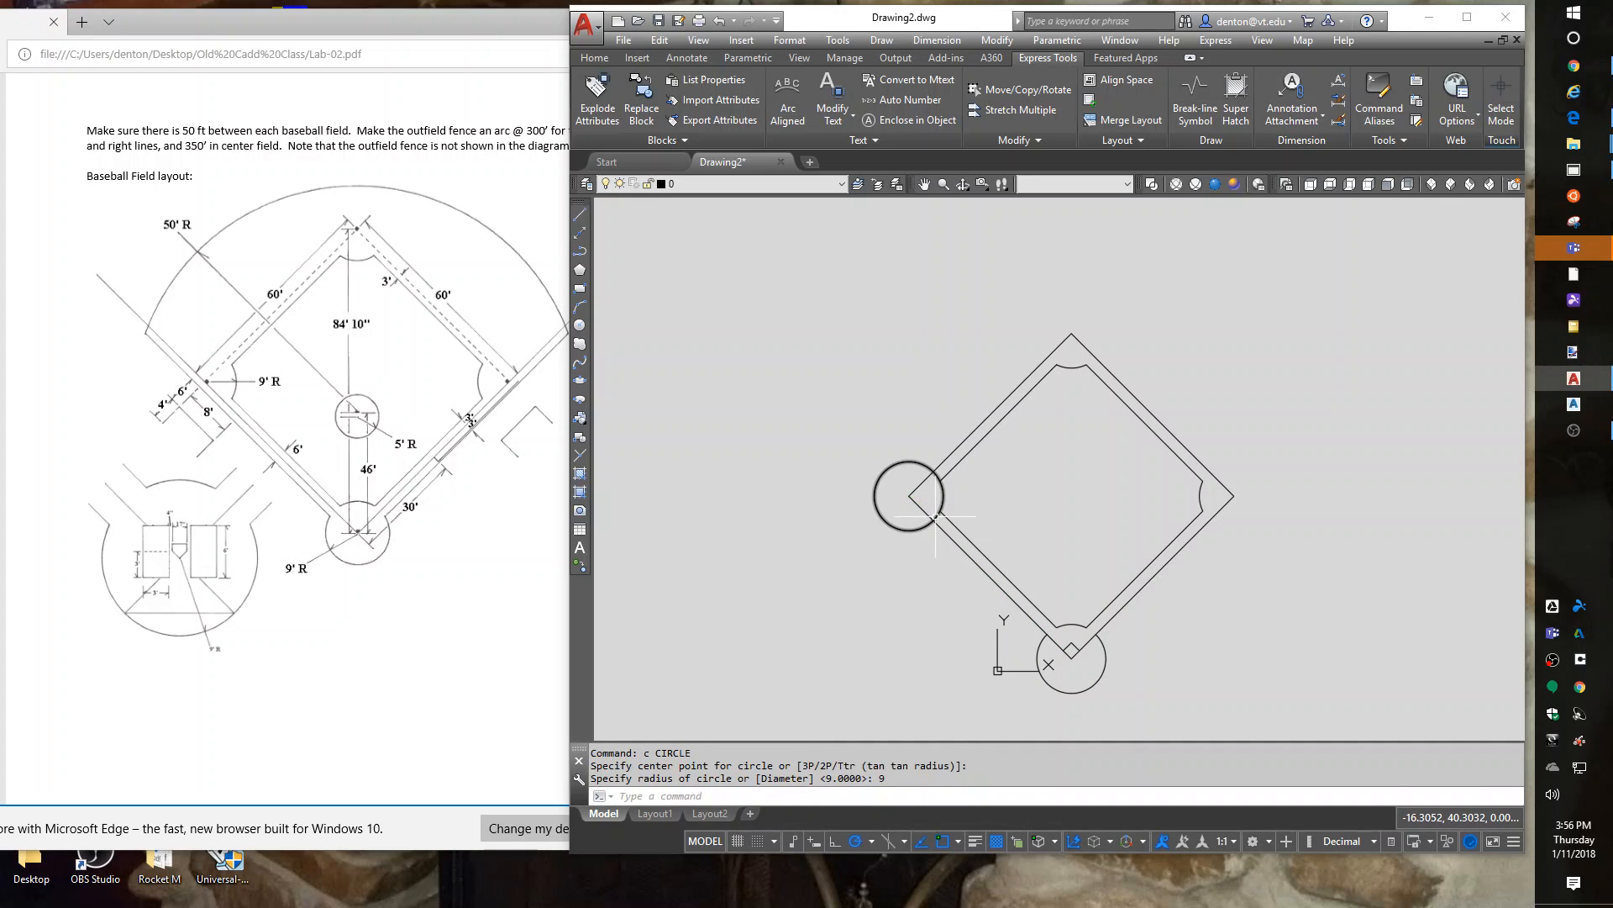
Trim the new left corner circle down to the arc between the inner baselines.
text(tr)
key(Return)
key(Return)
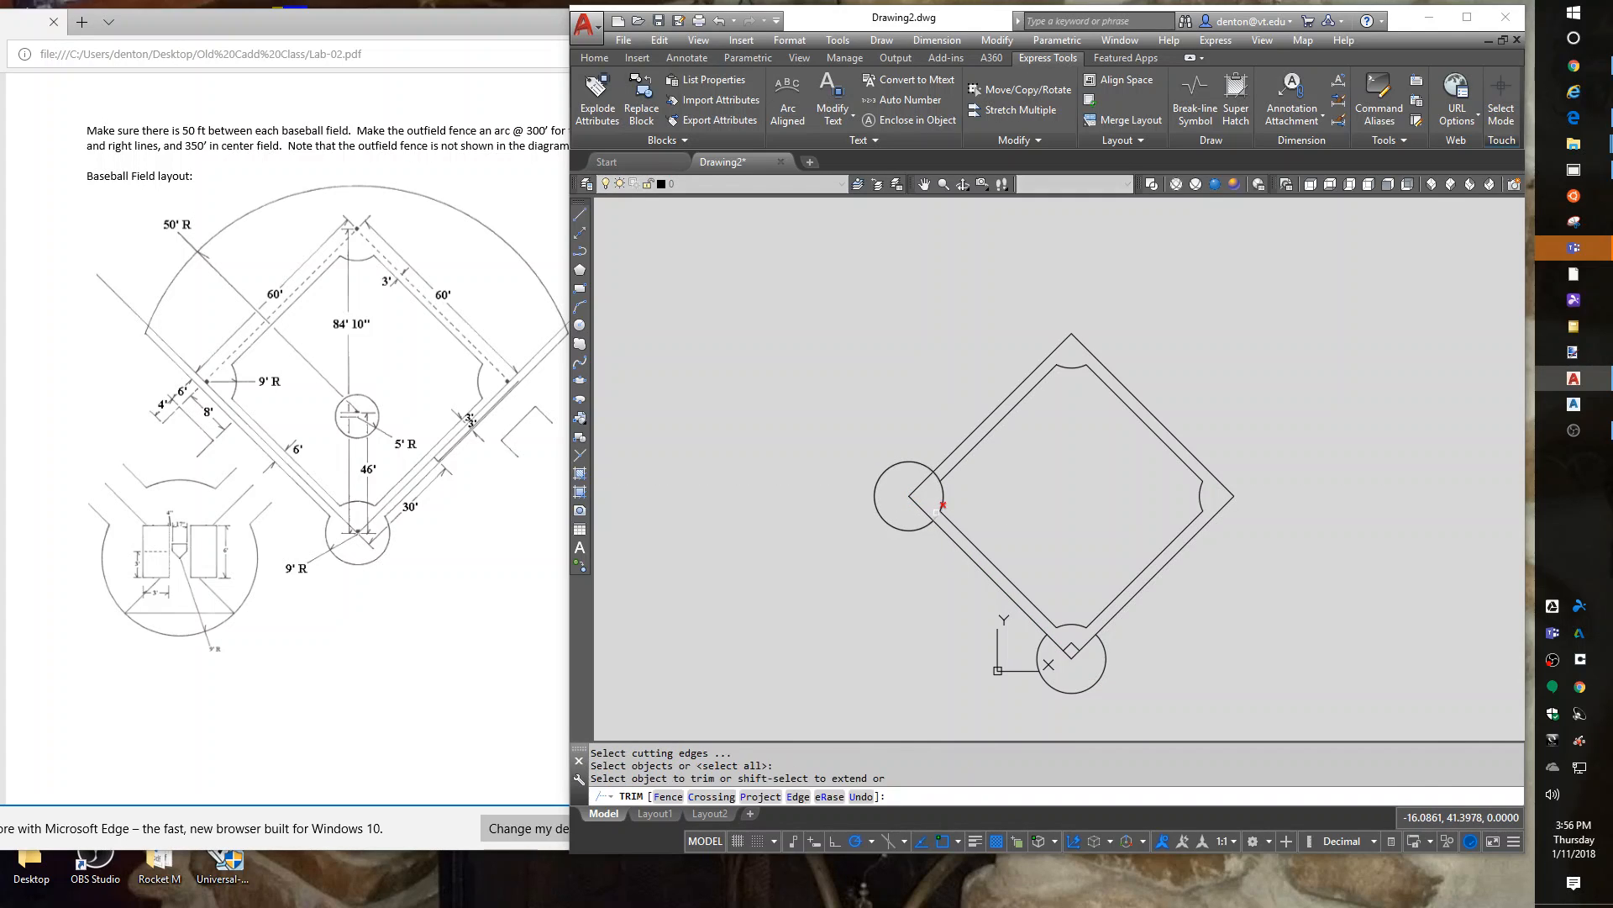
click(935, 515)
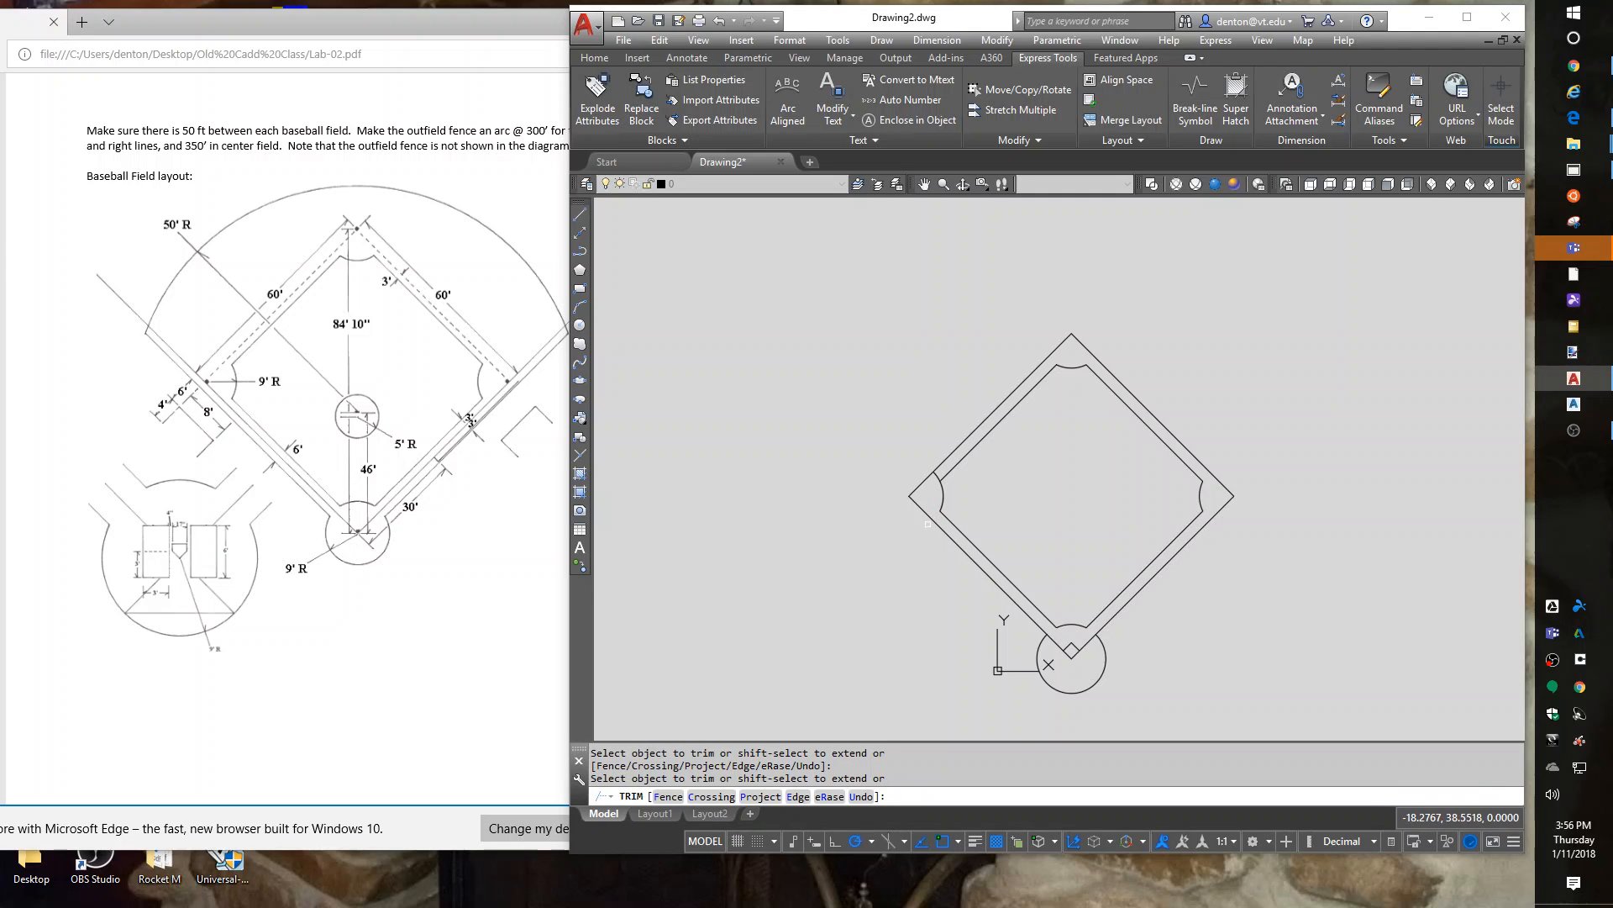
click(939, 476)
key(Return)
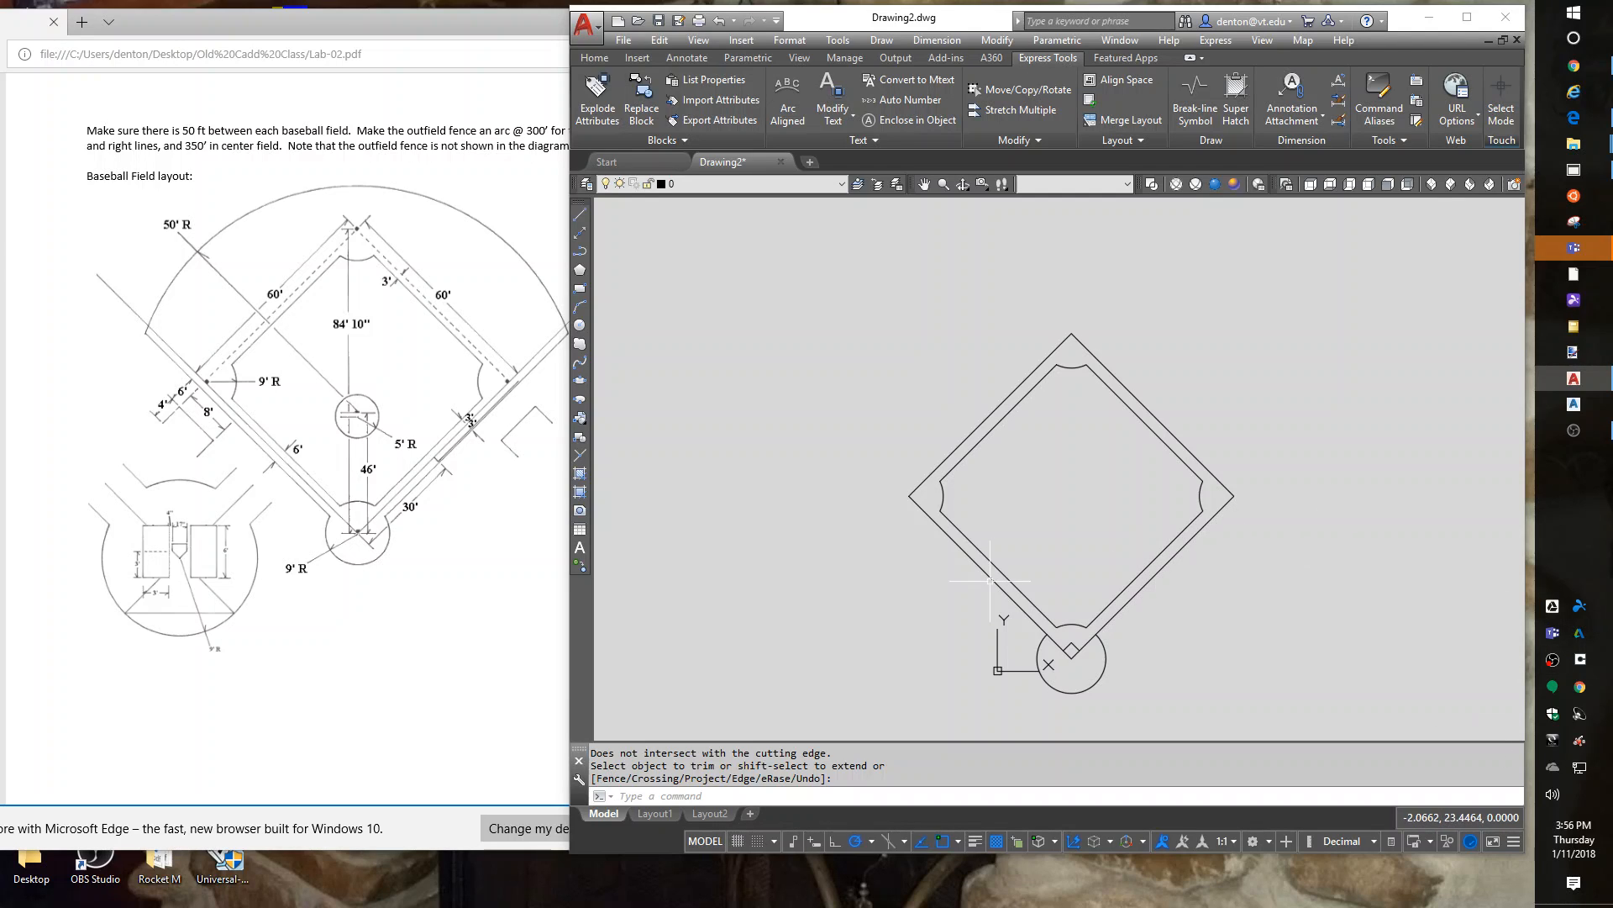
key(Return)
Offset the two lower outer lines of the diamond outward by 3.
text(o)
key(Return)
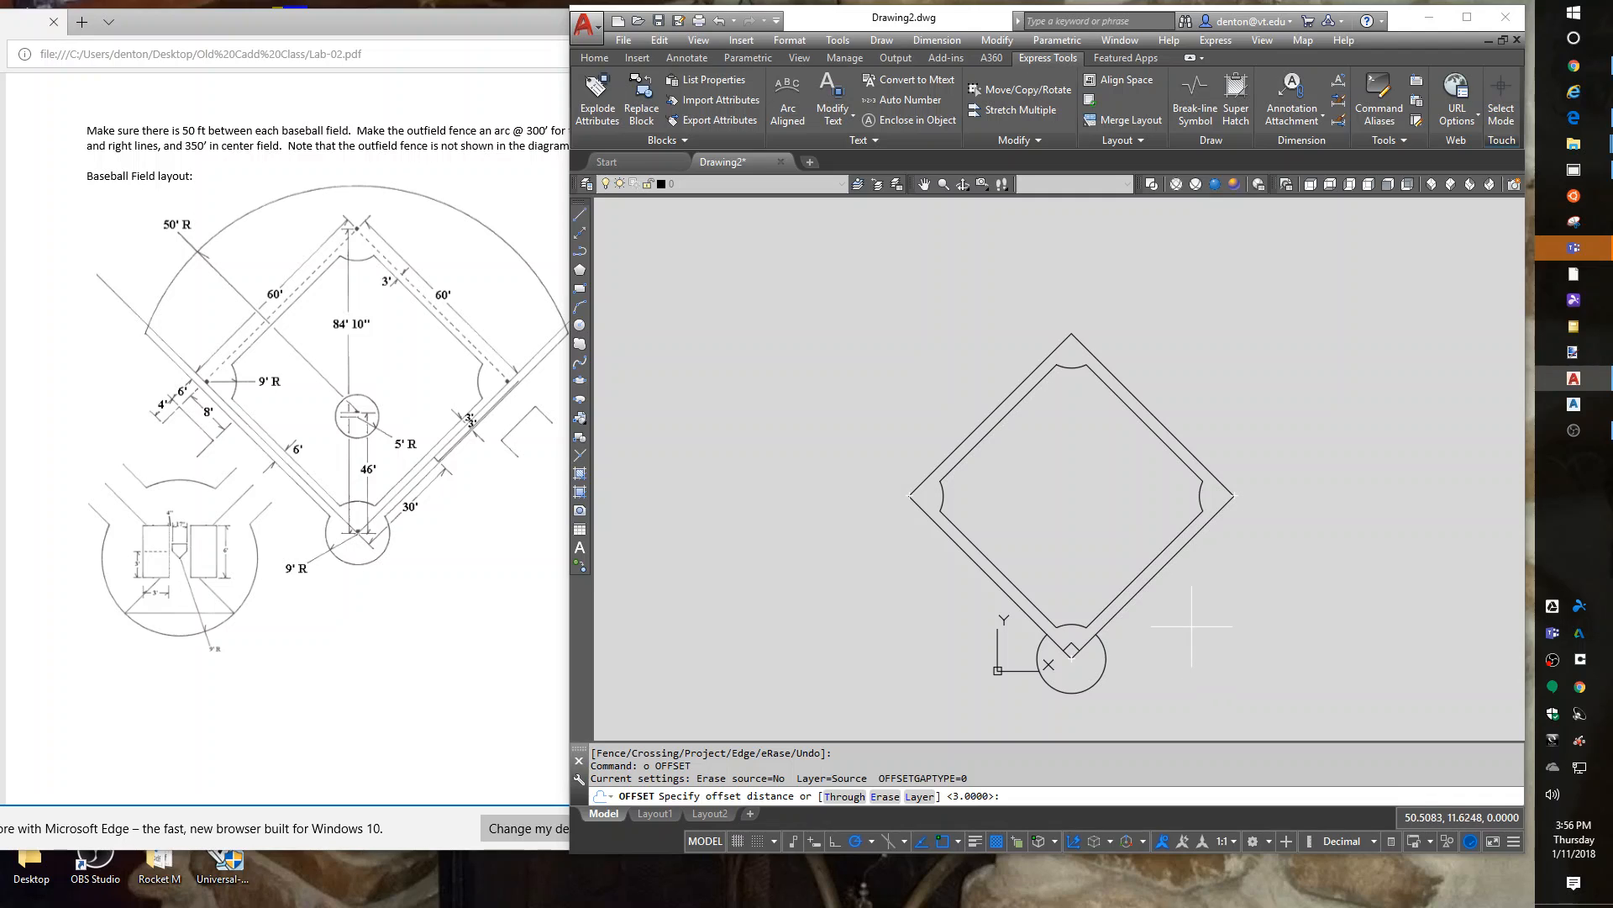
text(3)
key(Return)
click(1160, 575)
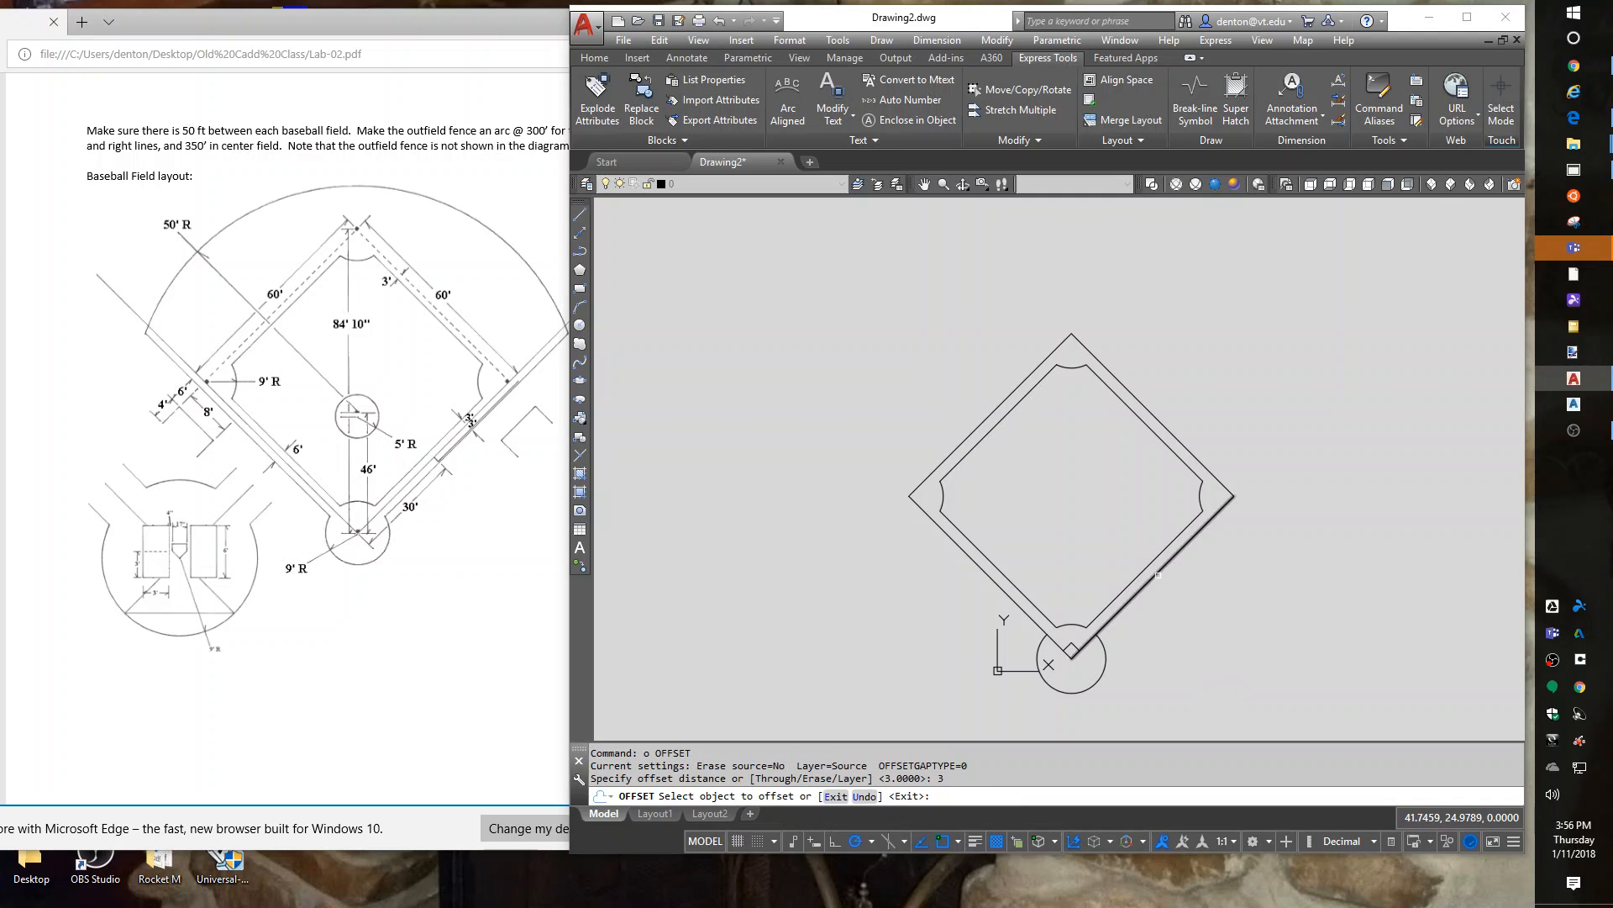
click(1187, 618)
click(1021, 610)
click(993, 641)
key(Return)
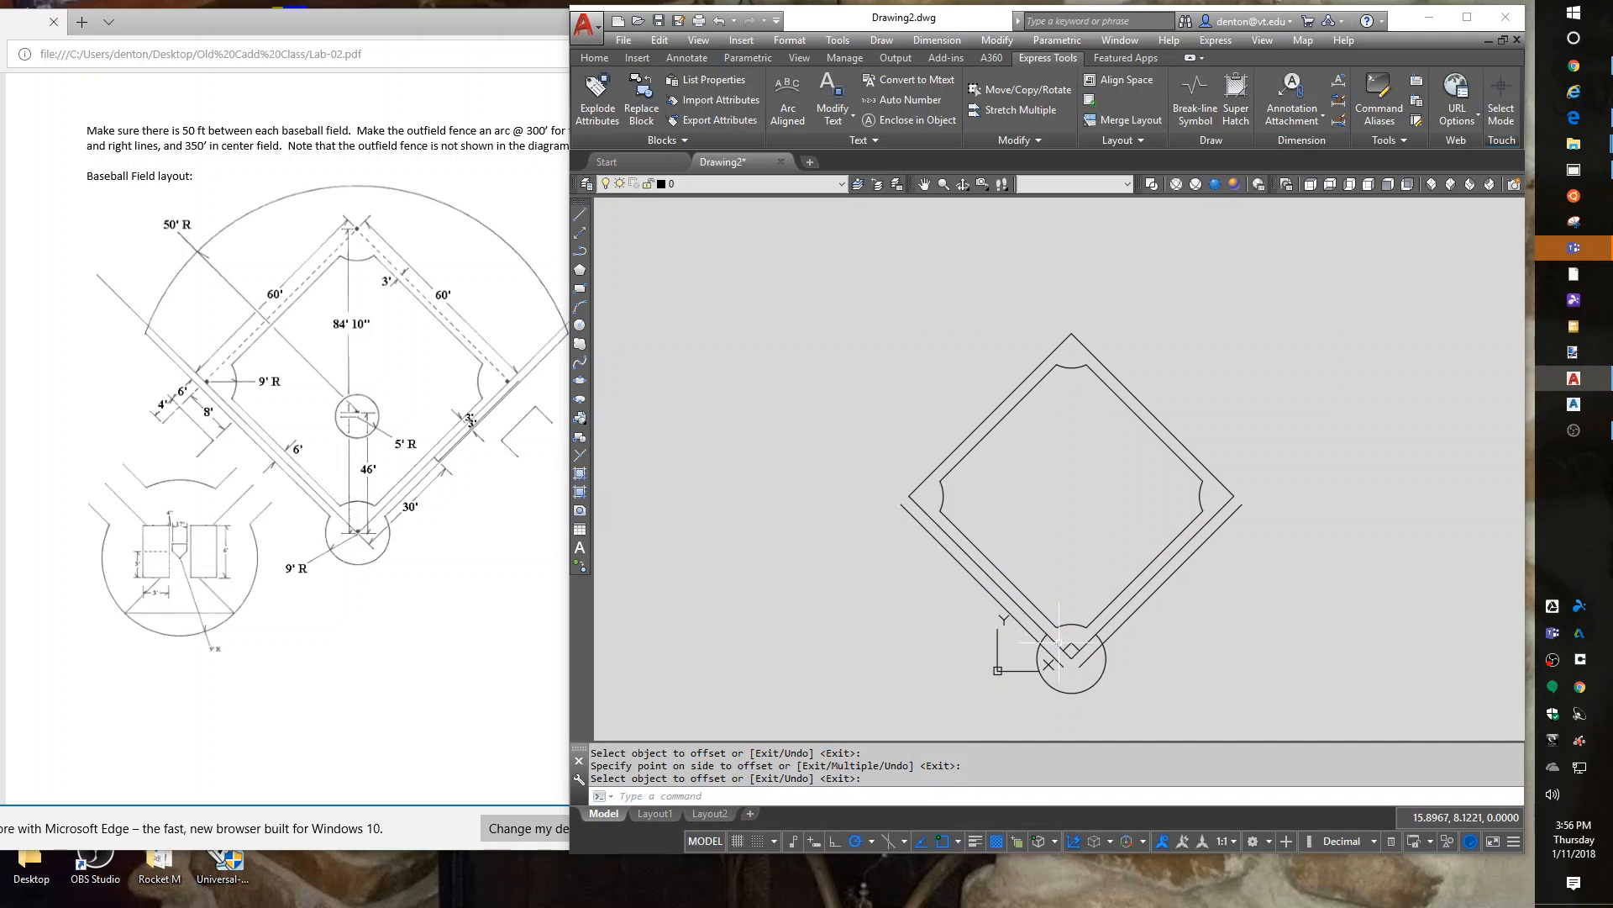
Trim the offset lines inside the home plate circle and the circle pieces between them and the outer baselines.
scroll(1061, 666, up, 4)
text(tr)
key(Return)
key(Return)
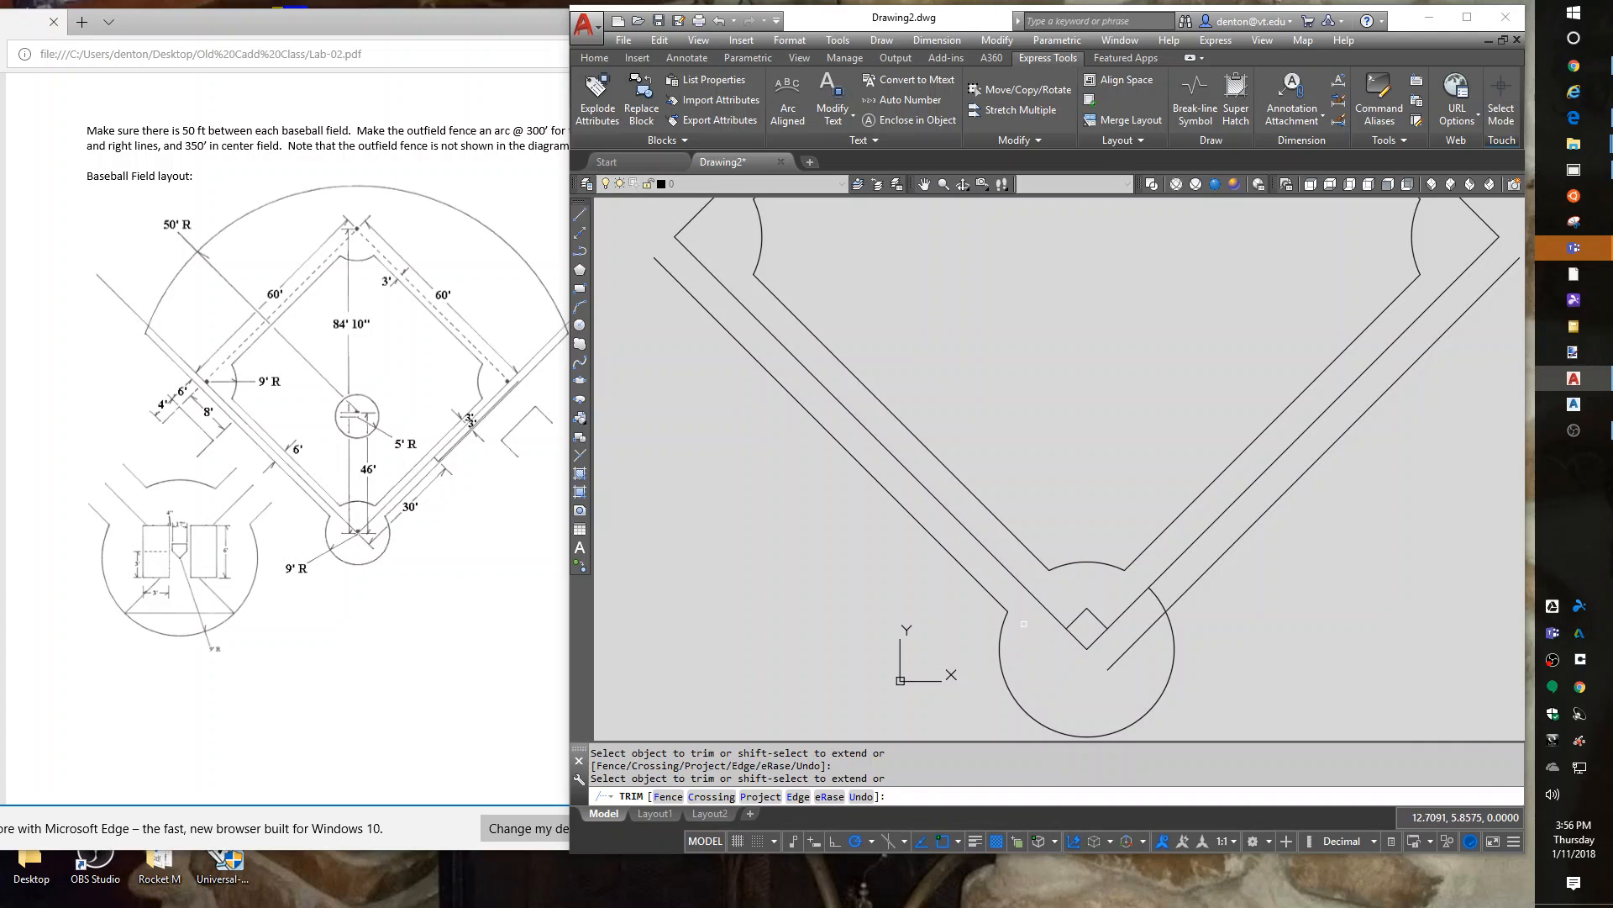
scroll(1289, 601, down, 2)
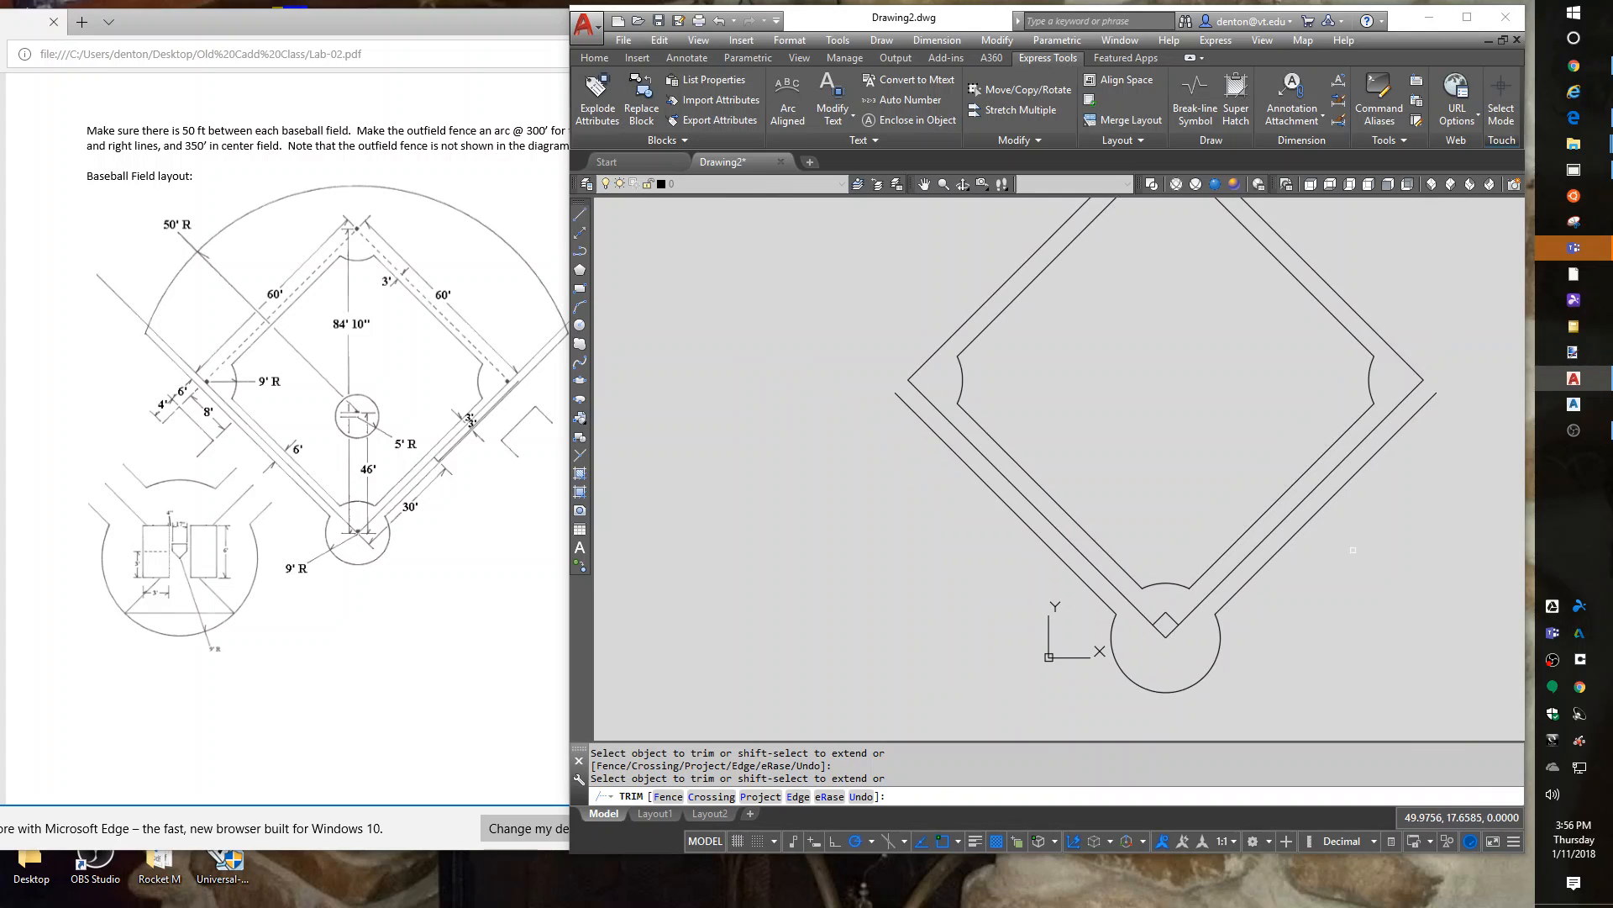
key(Return)
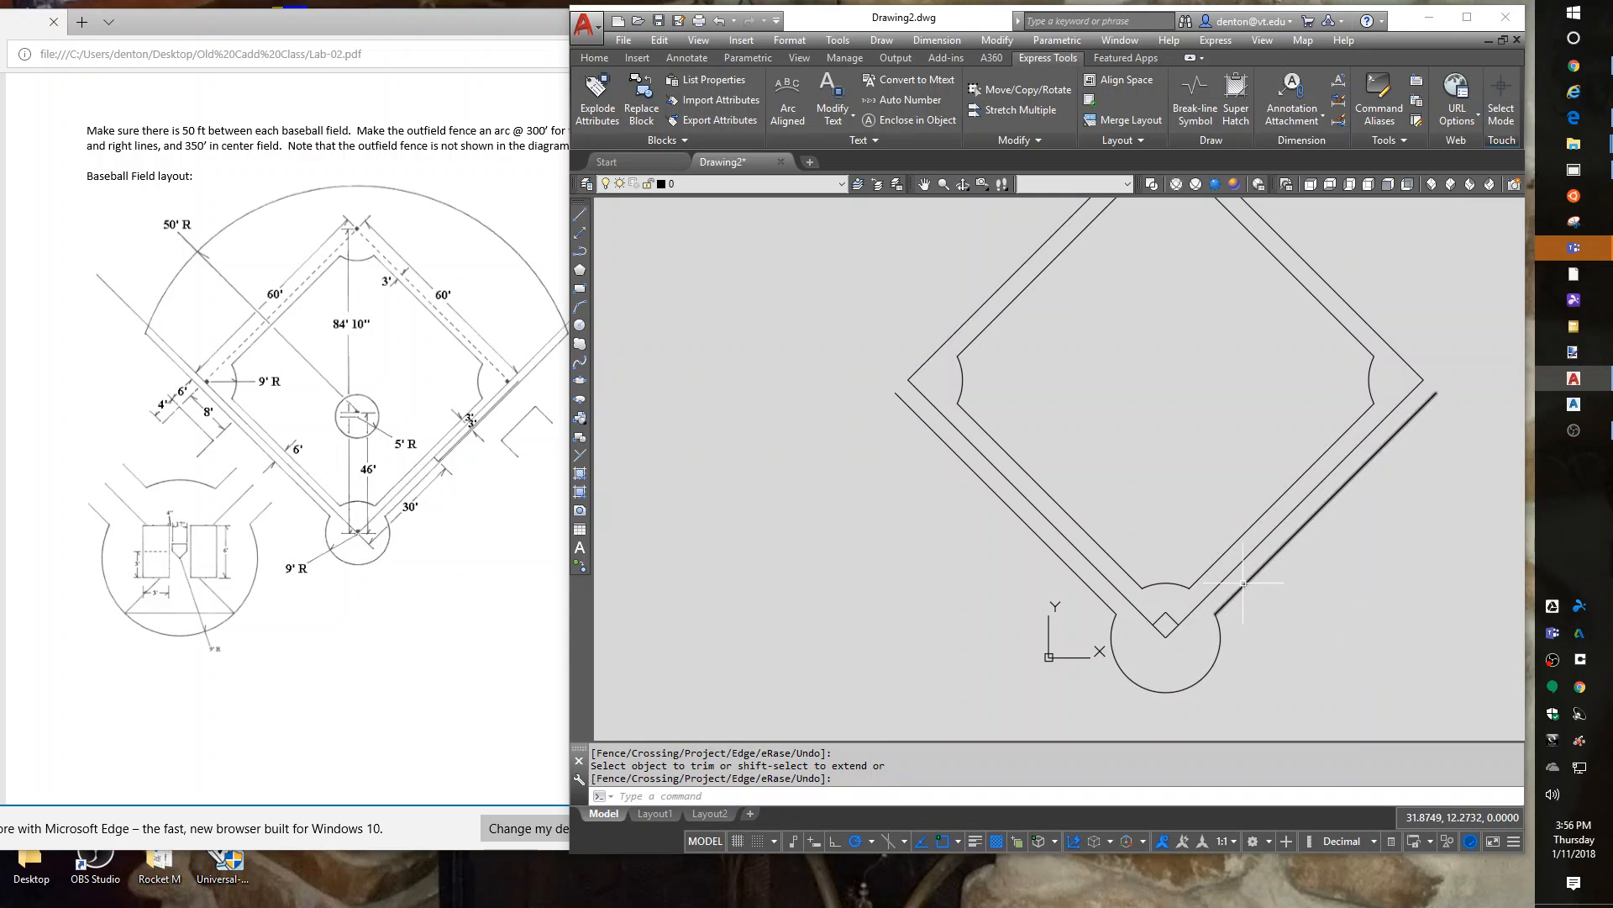
Erase the two short lines forming the small square at the home plate corner.
text(e)
key(Return)
click(1181, 632)
click(1159, 616)
key(Return)
scroll(1196, 364, down, 2)
middle_drag(1197, 386, 1202, 505)
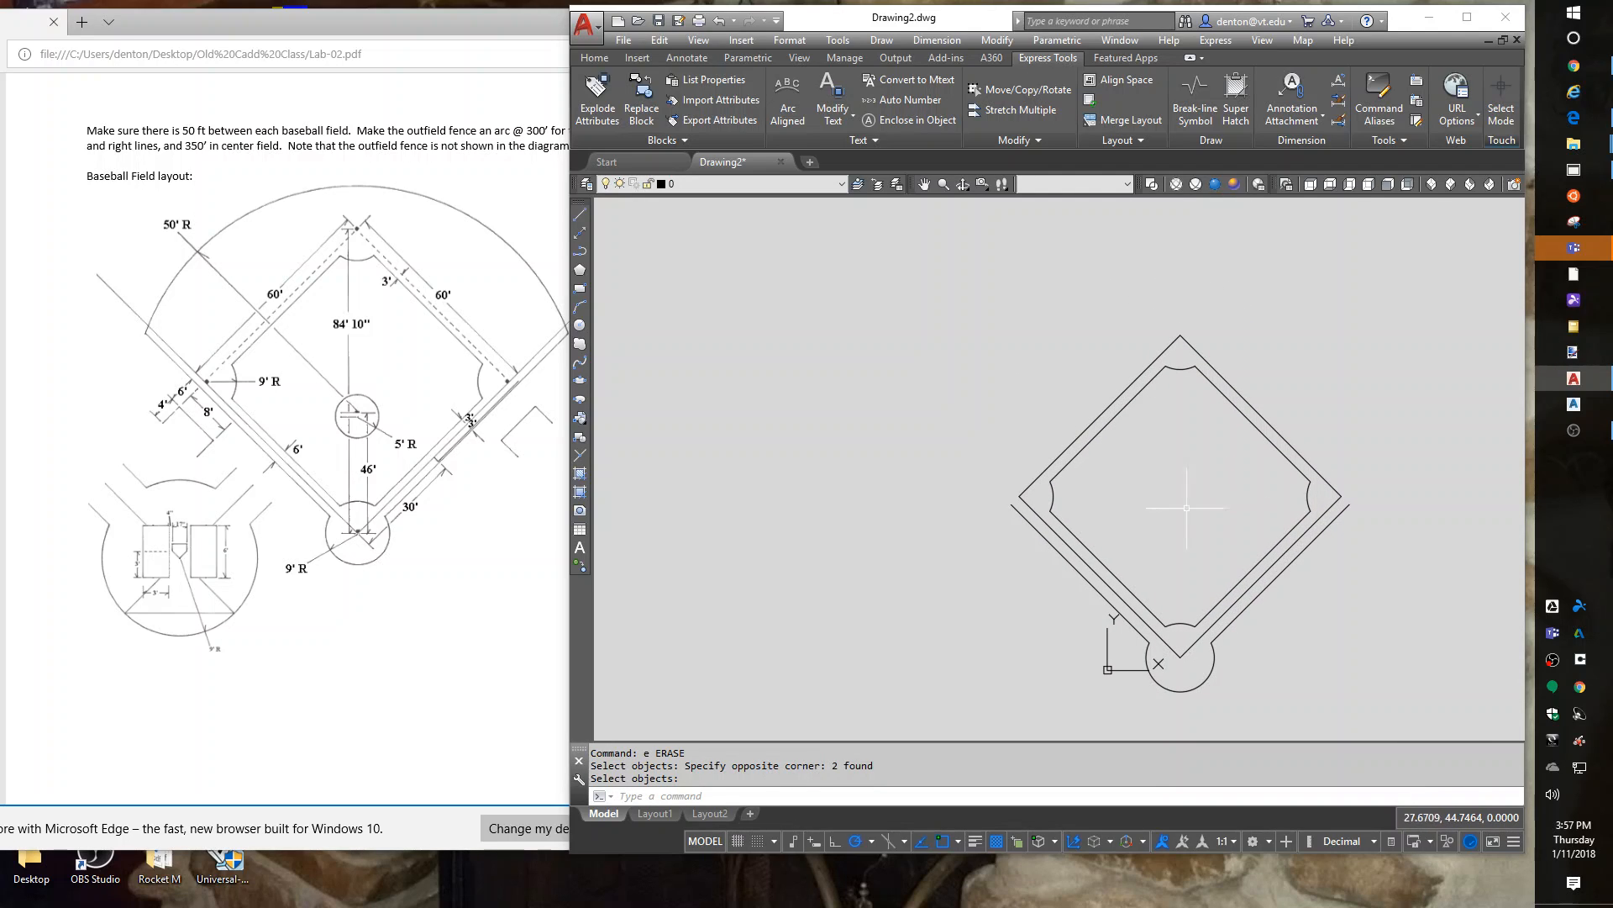
Draw a vertical line 46 units long upward from the home plate corner of the diamond.
key(Return)
click(1182, 660)
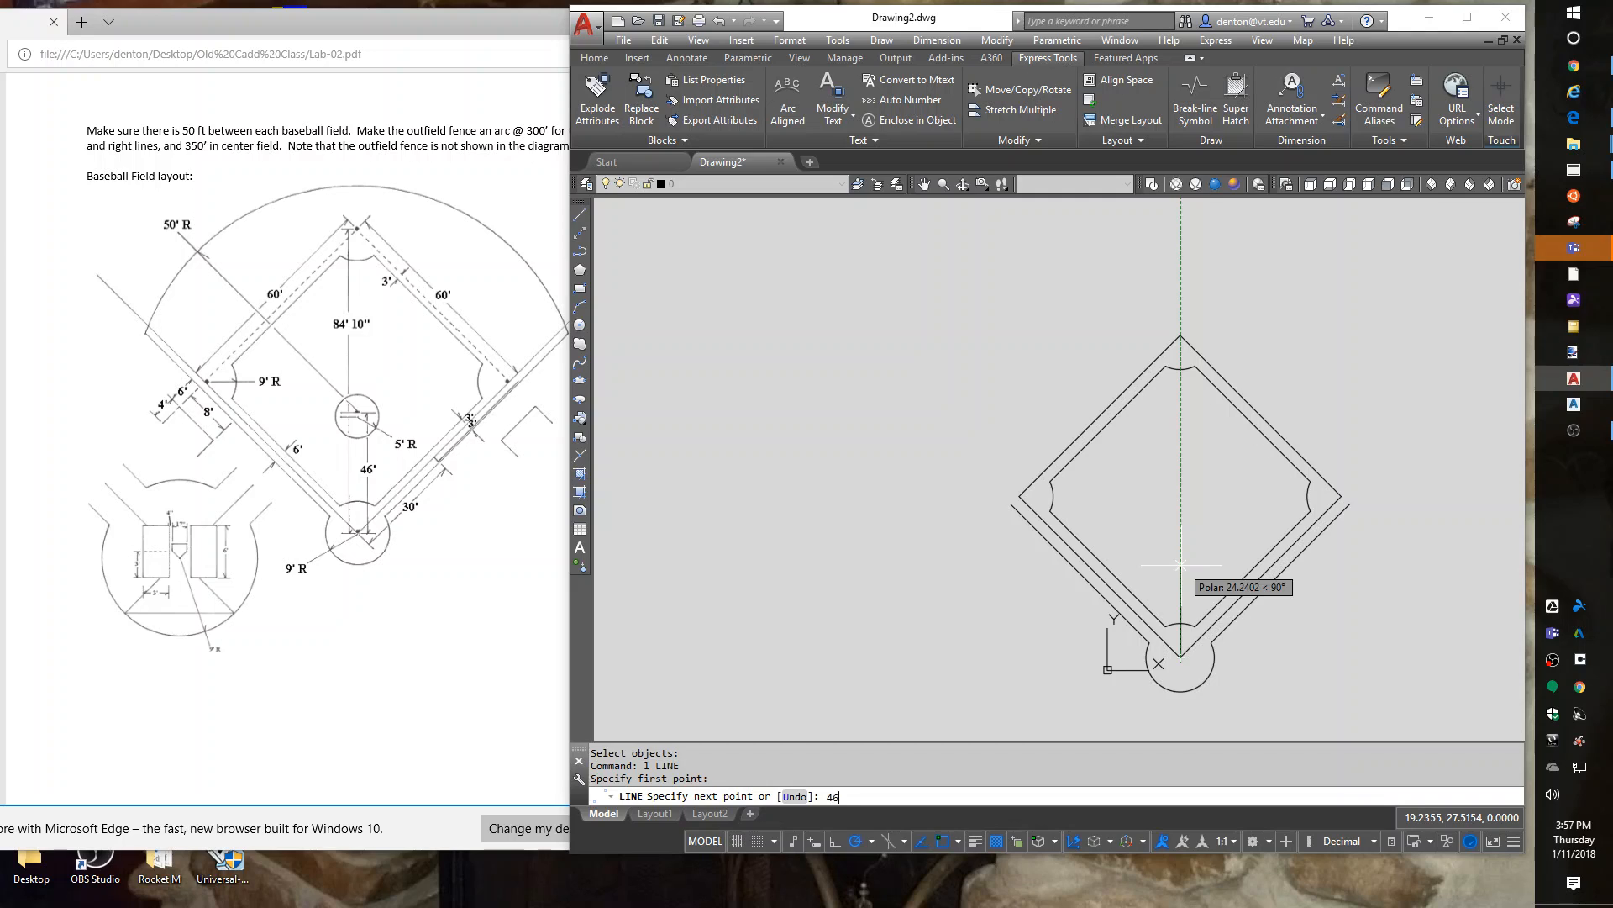
key(Return)
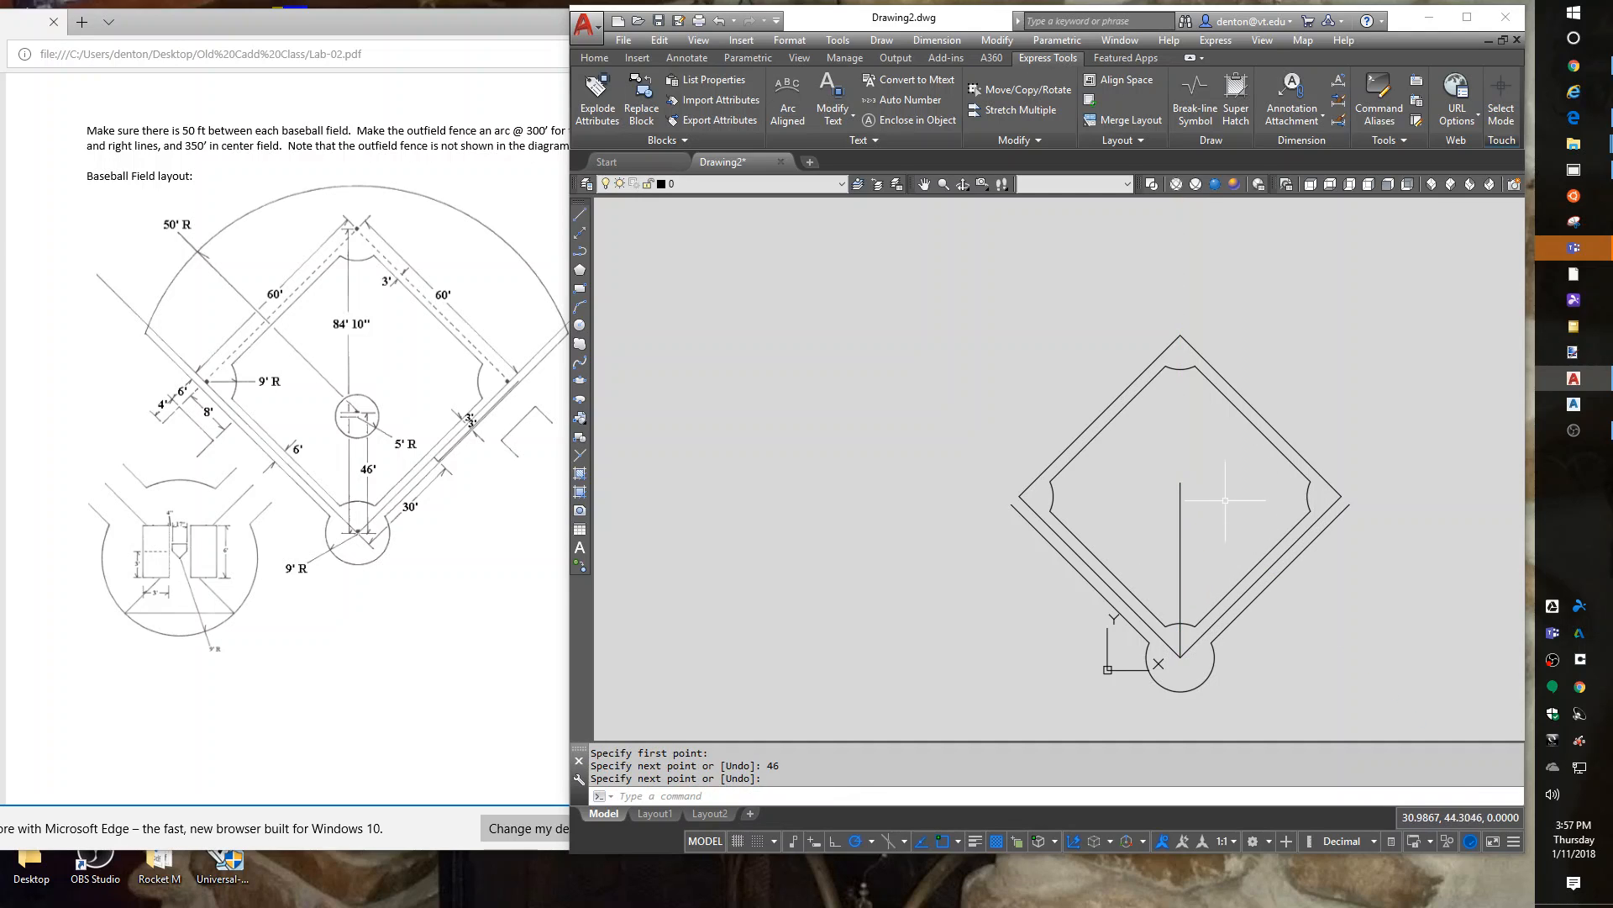
key(Return)
Draw the pitcher's circle with radius 5 centred on the upper end of the vertical line.
text(c)
key(Return)
click(1181, 482)
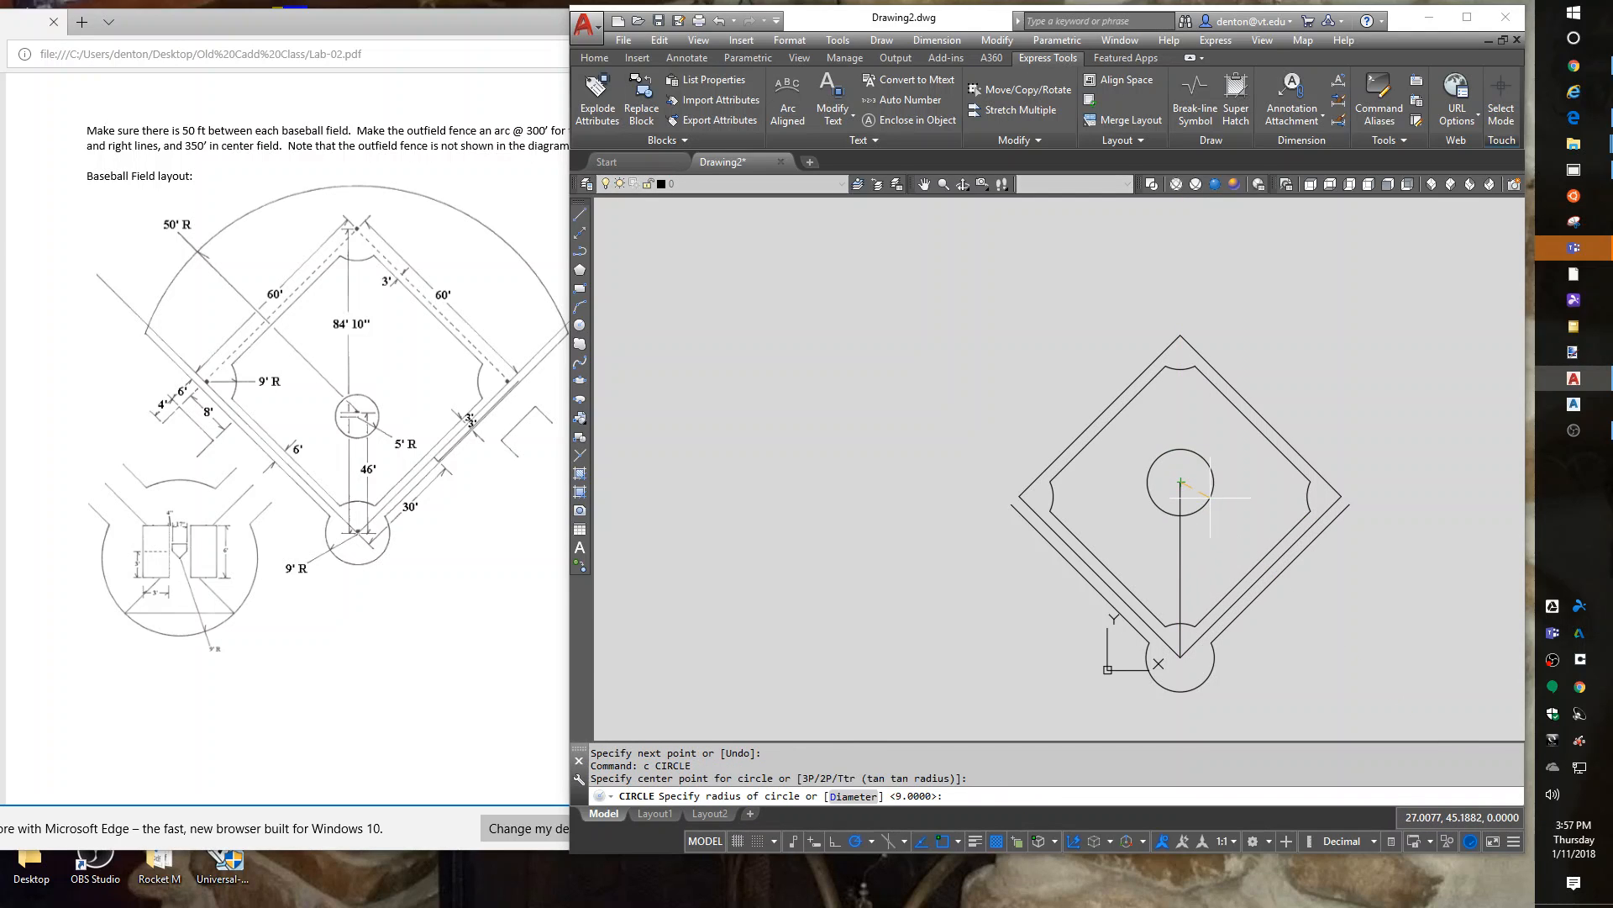
text(5)
key(Return)
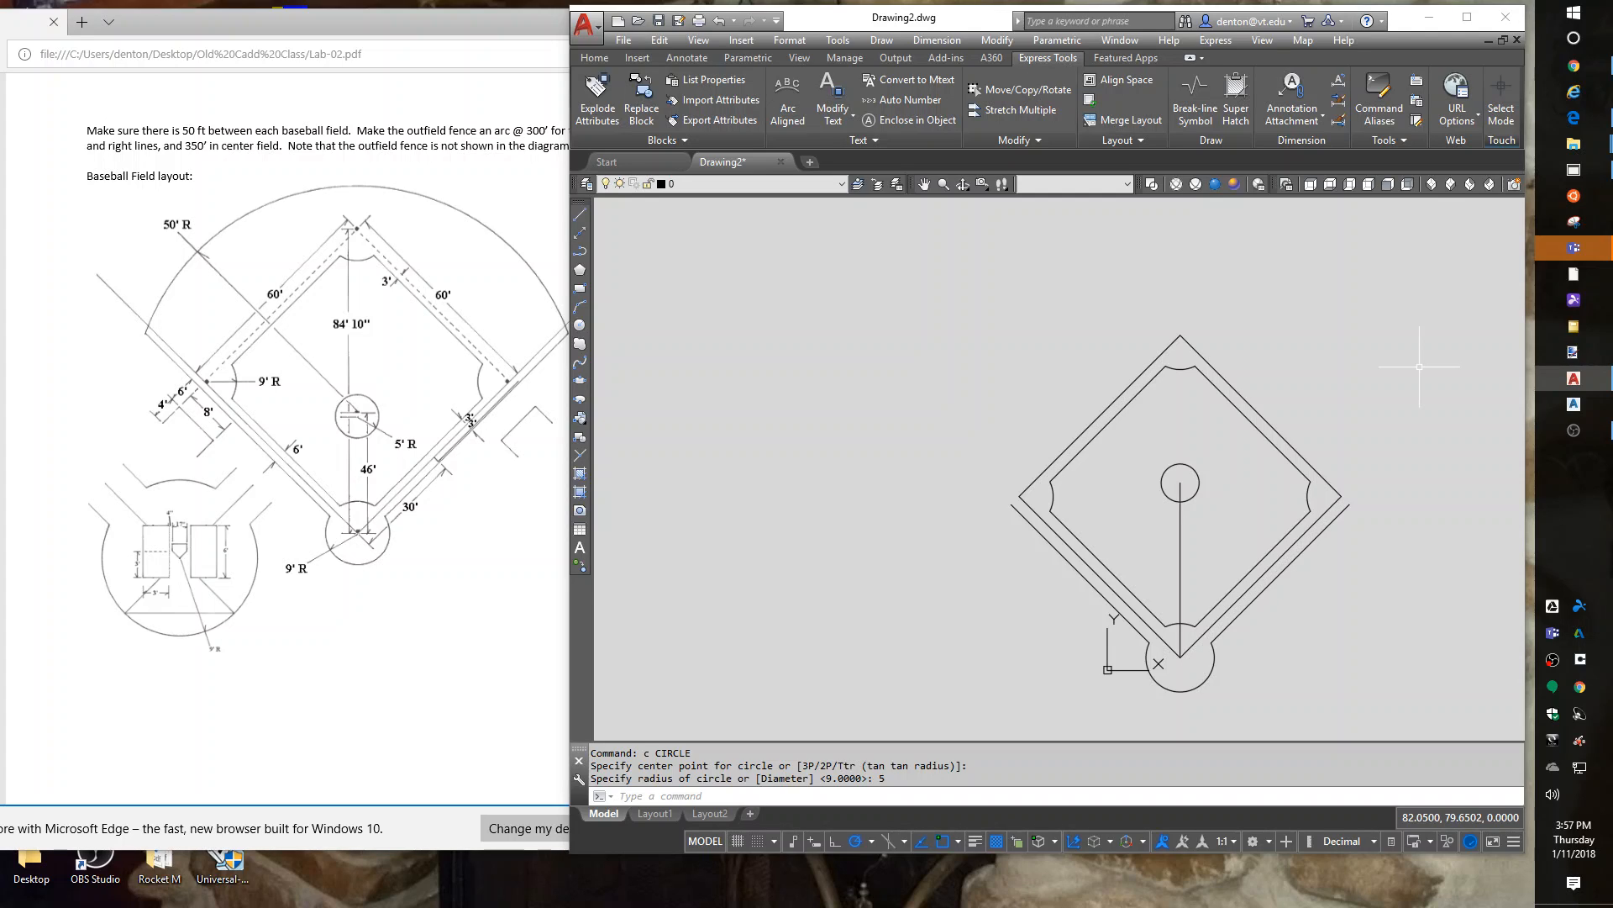
Check the outfield fence distances in the handout and lengthen the vertical centre line upward to a total of 350.
click(527, 131)
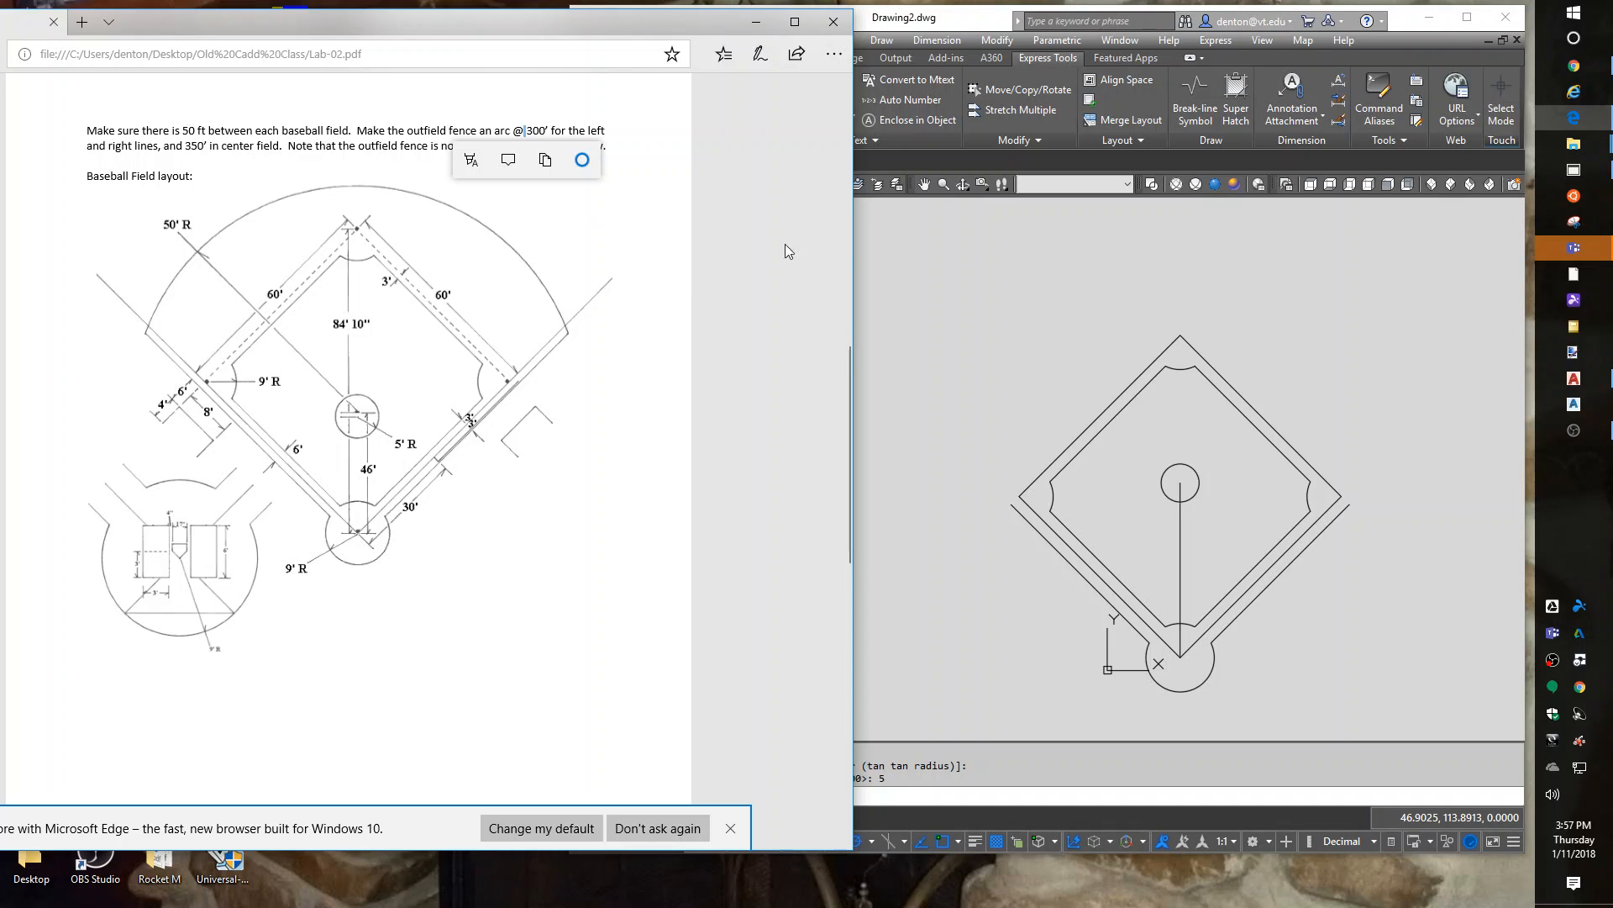
click(968, 334)
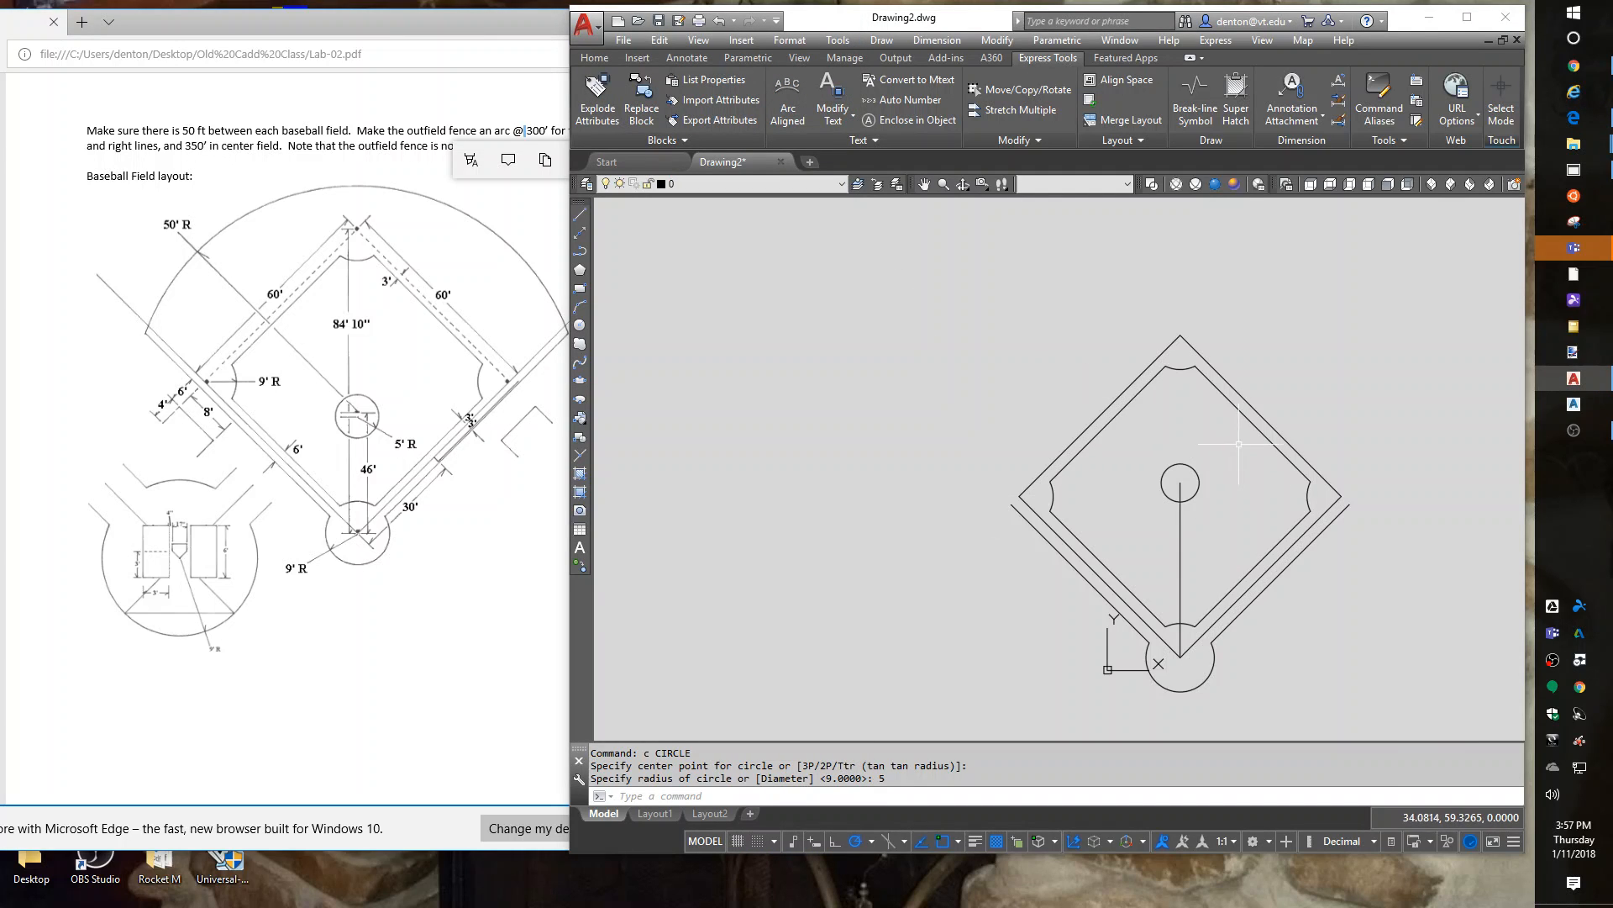
text(le)
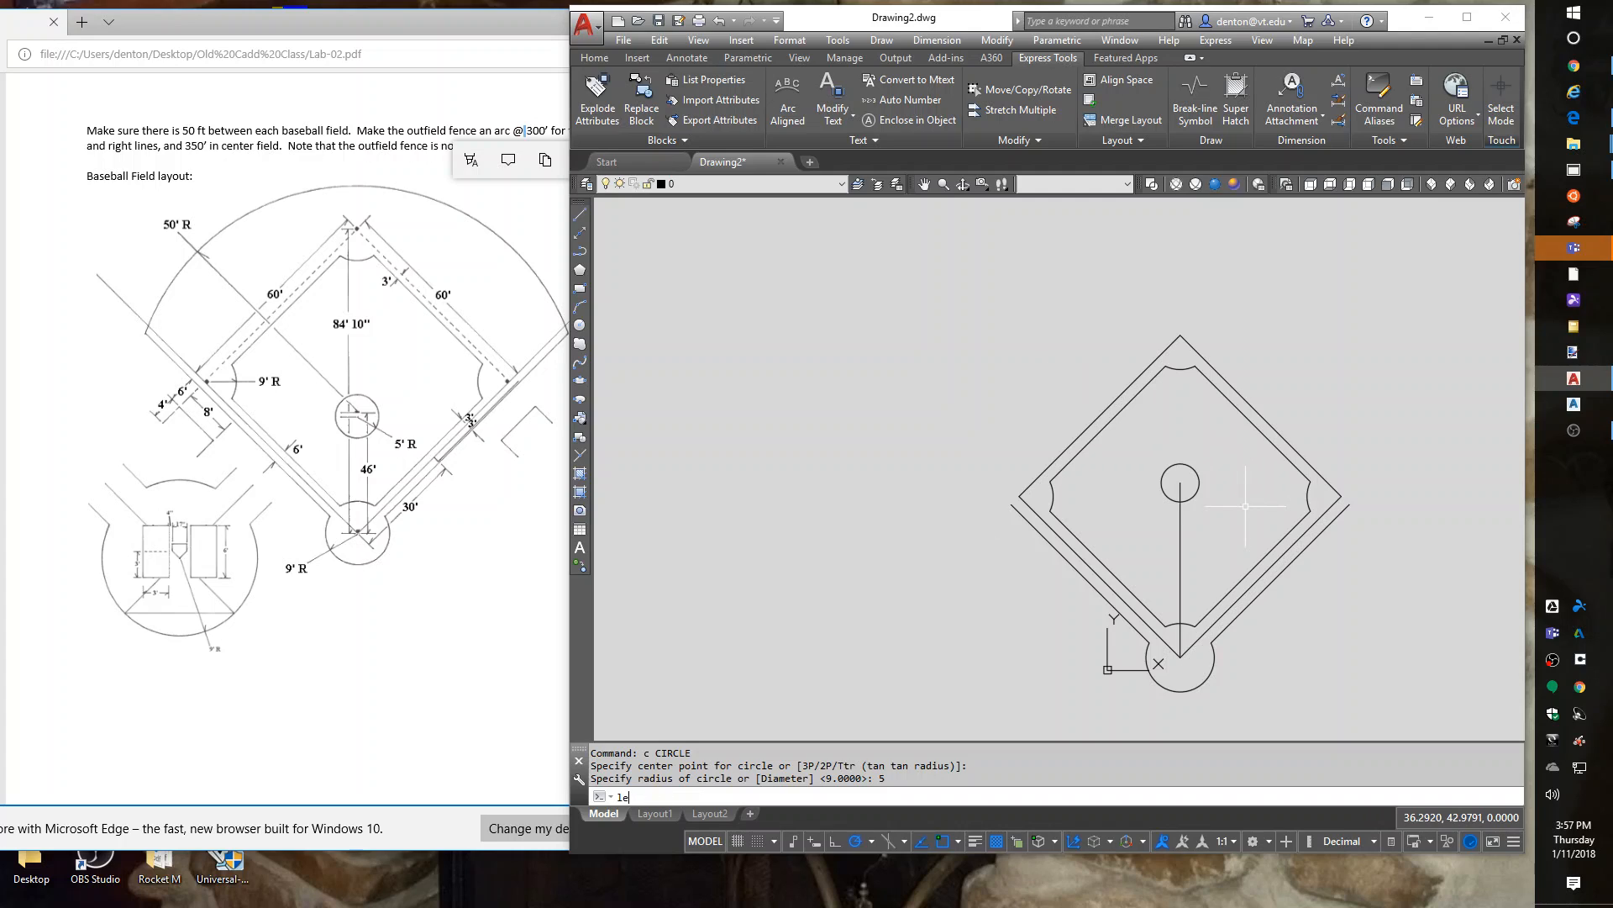
text(ngth)
key(Return)
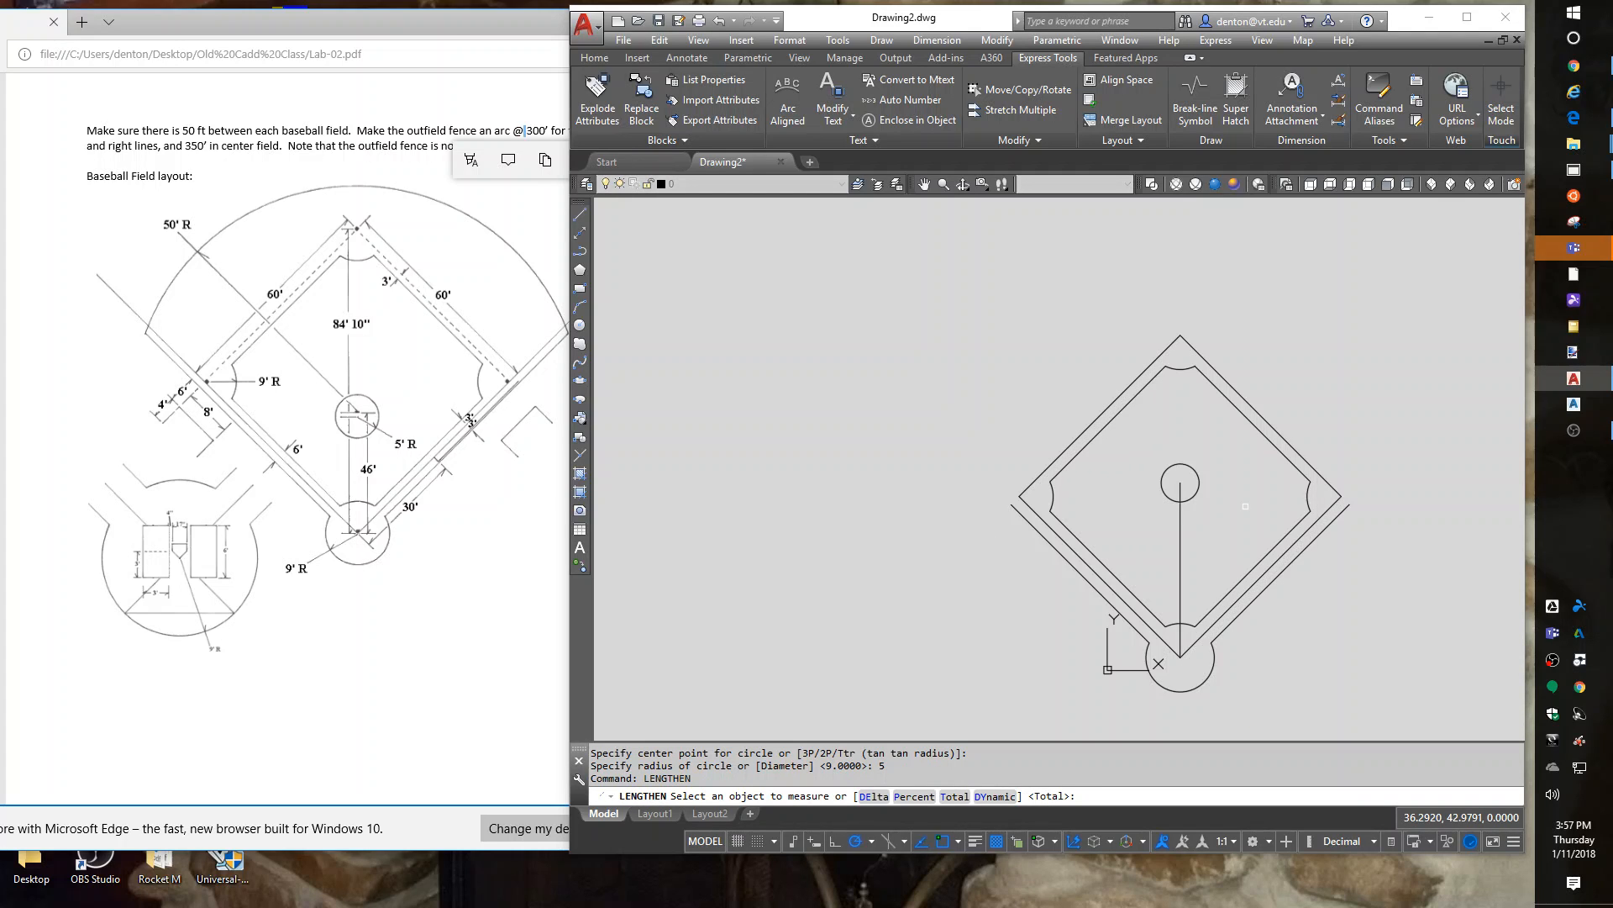
key(Return)
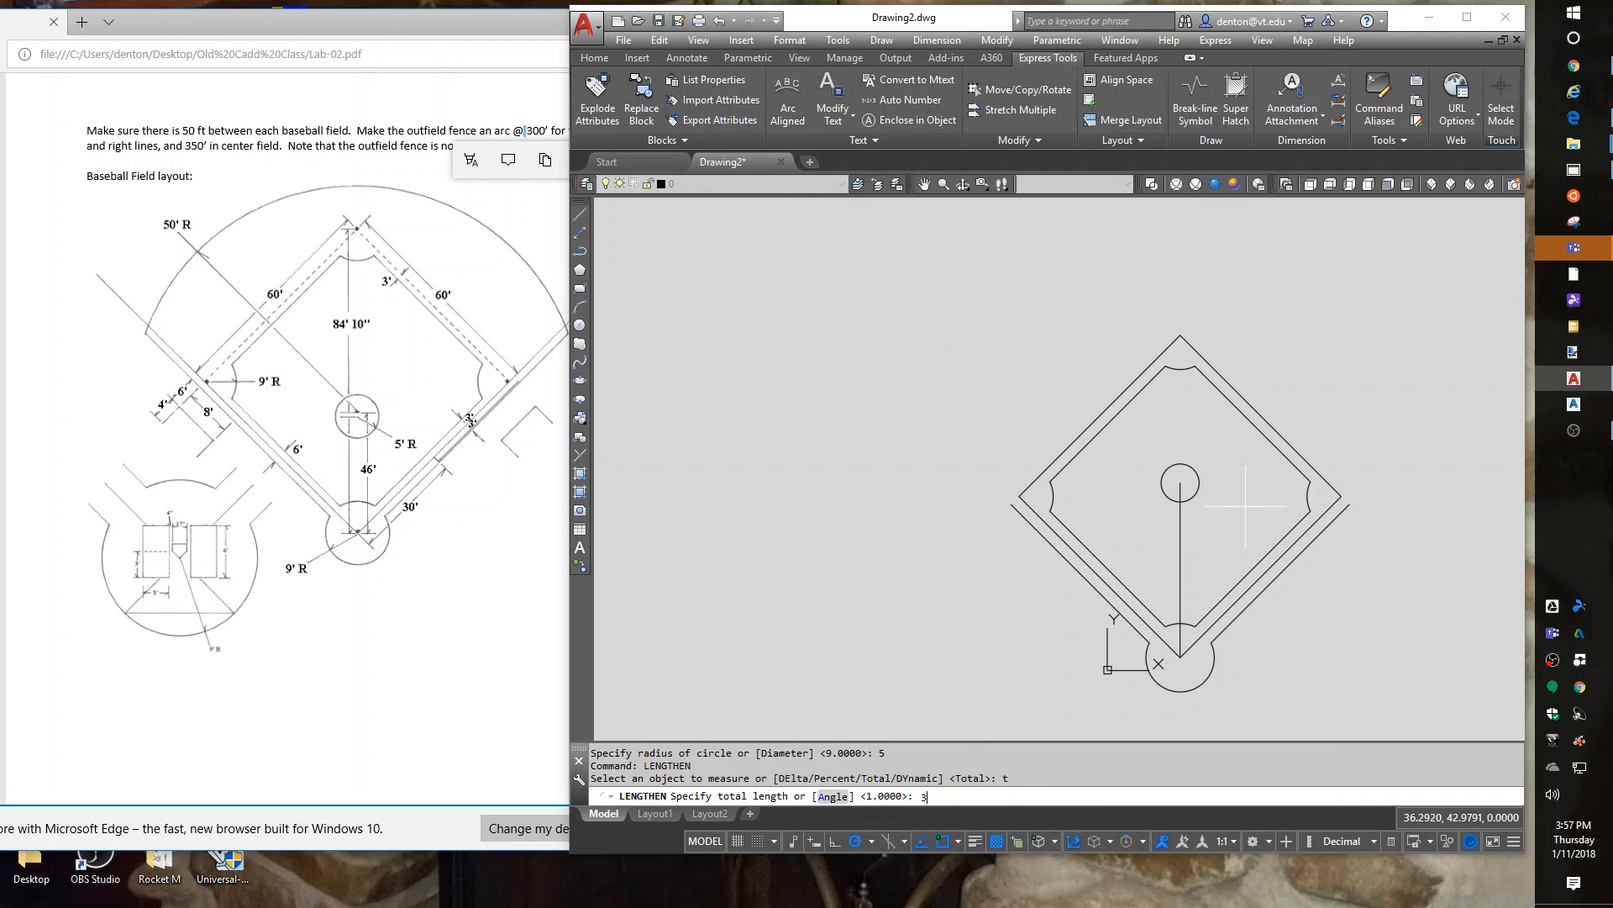
text(350)
key(Return)
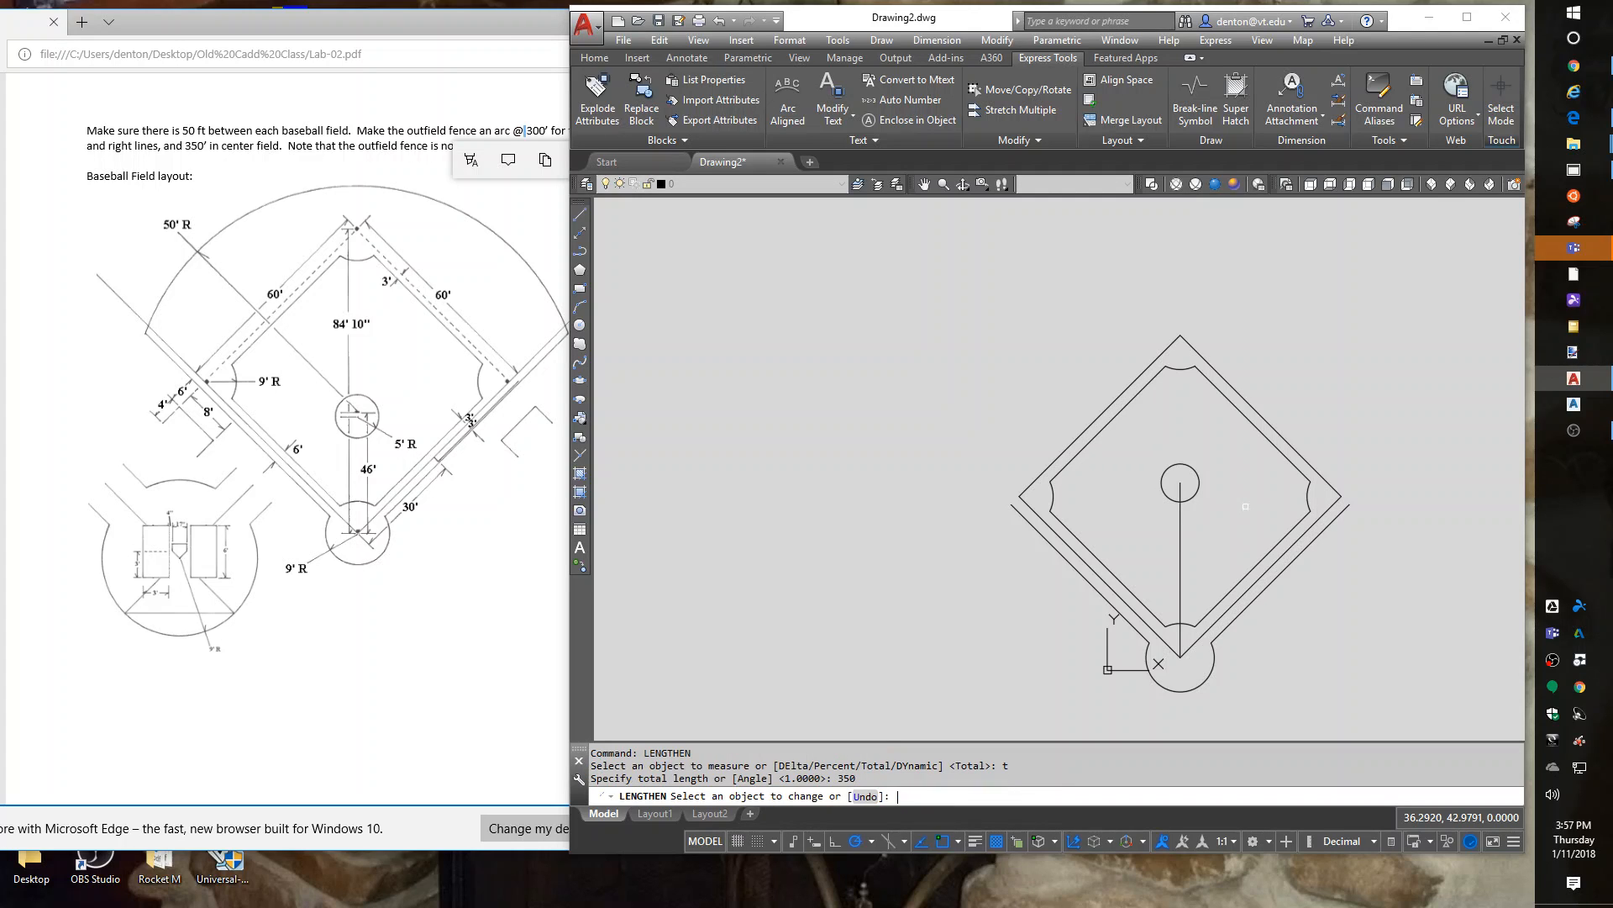
click(1185, 481)
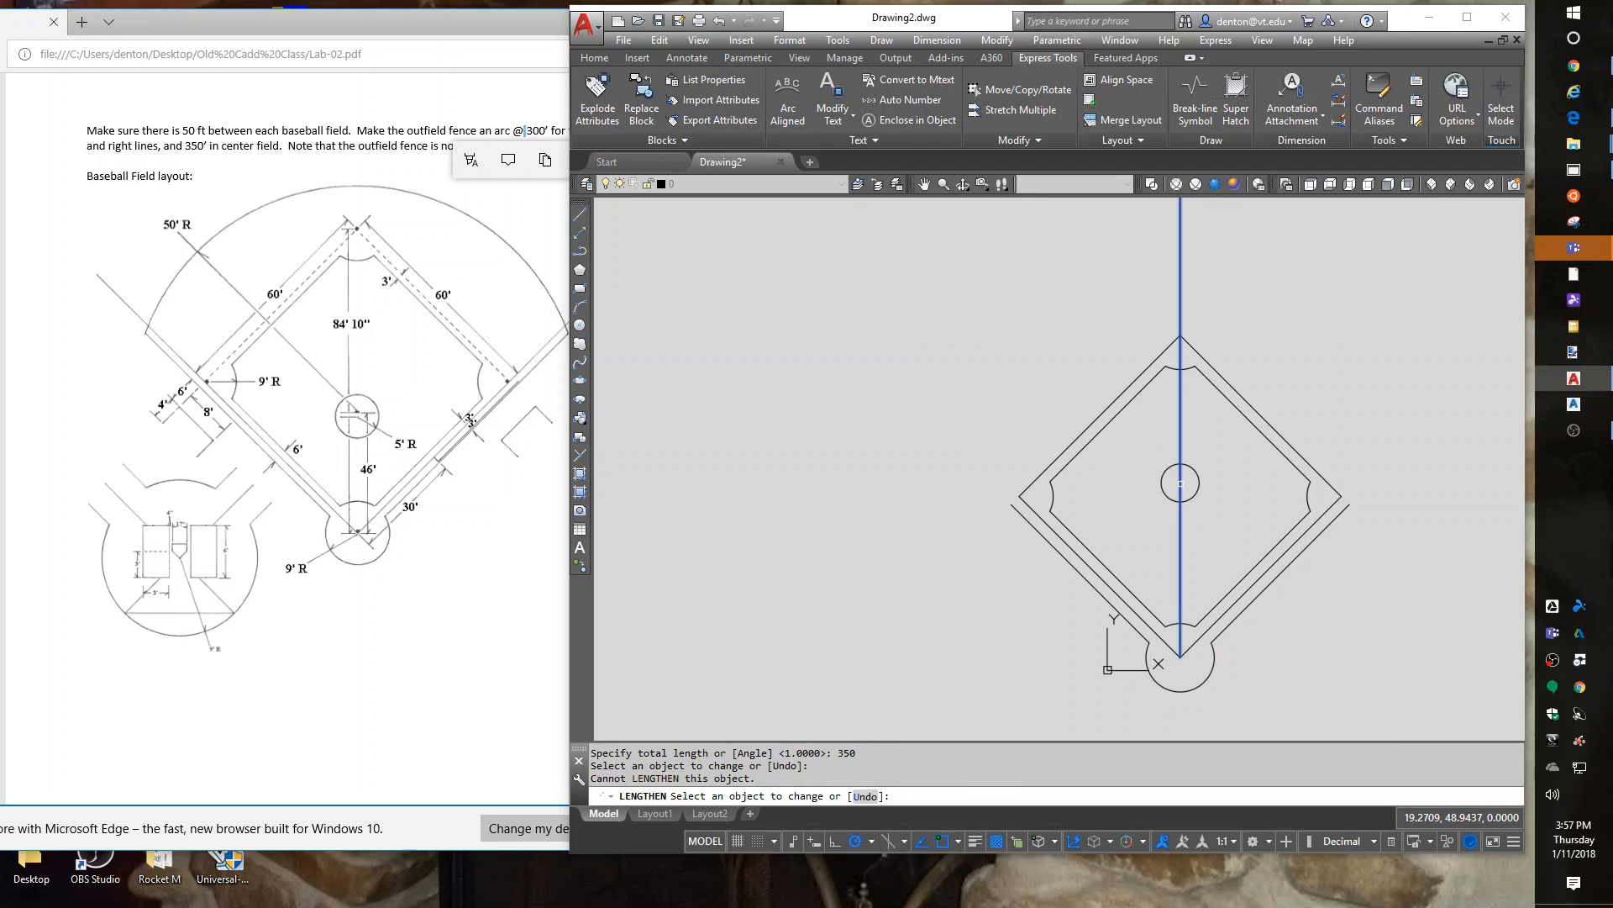
click(1181, 483)
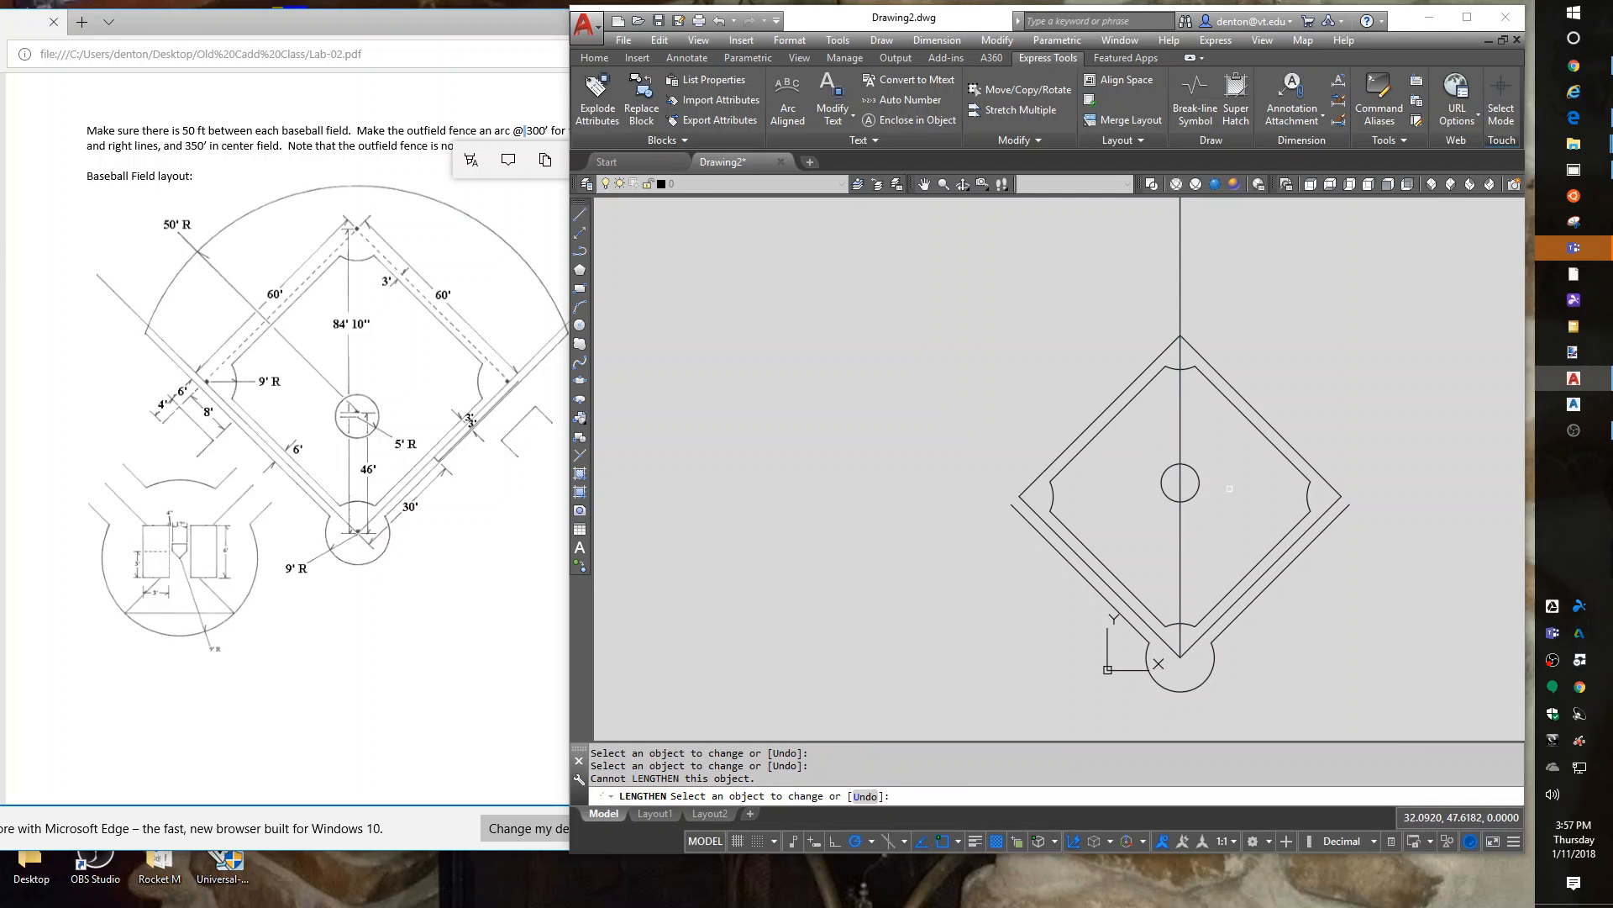
scroll(1227, 486, down, 2)
mouse_move(1188, 511)
middle_down()
mouse_move(1134, 656)
mouse_move(1127, 616)
mouse_move(1124, 632)
middle_up()
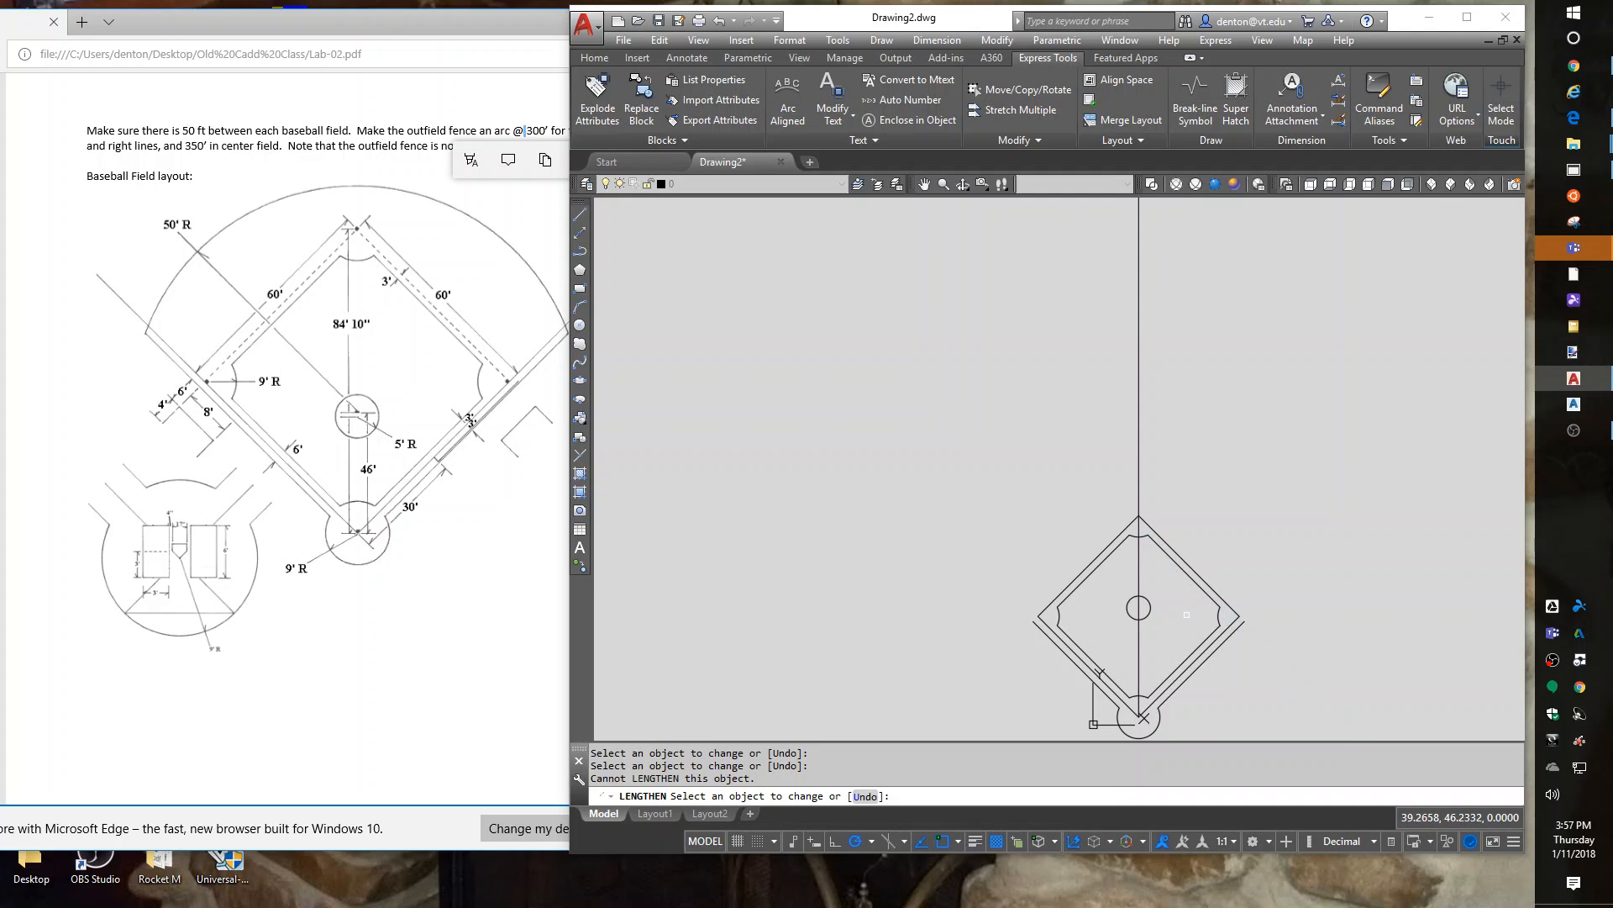
key(Return)
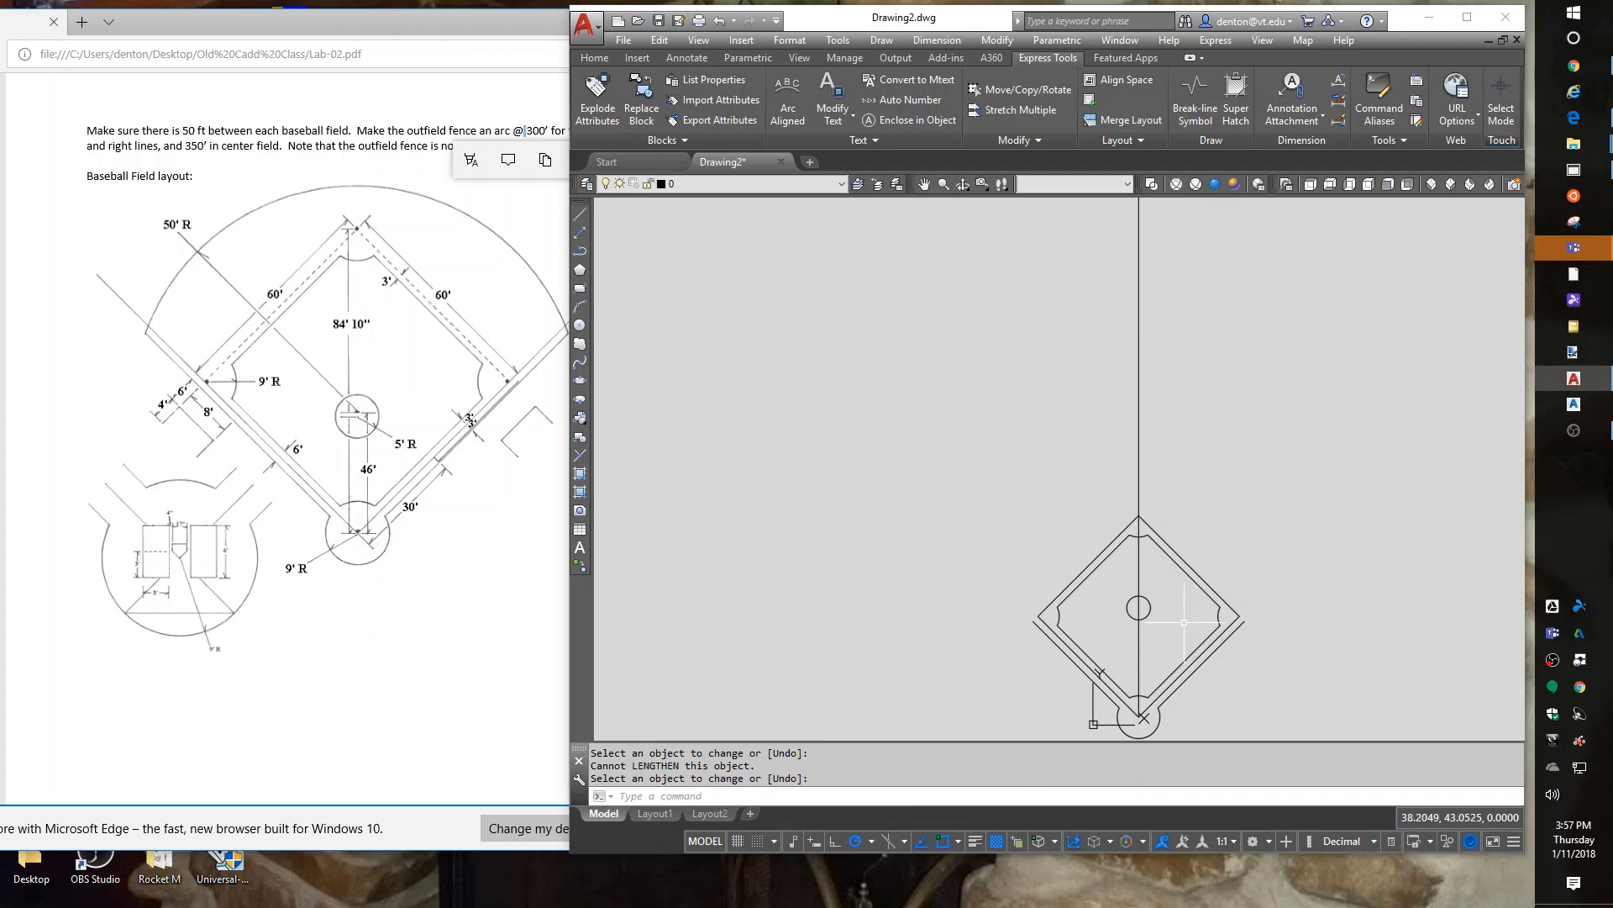
Lengthen the two lower outer sides of the diamond into left and right foul lines with a total length of 300.
key(Return)
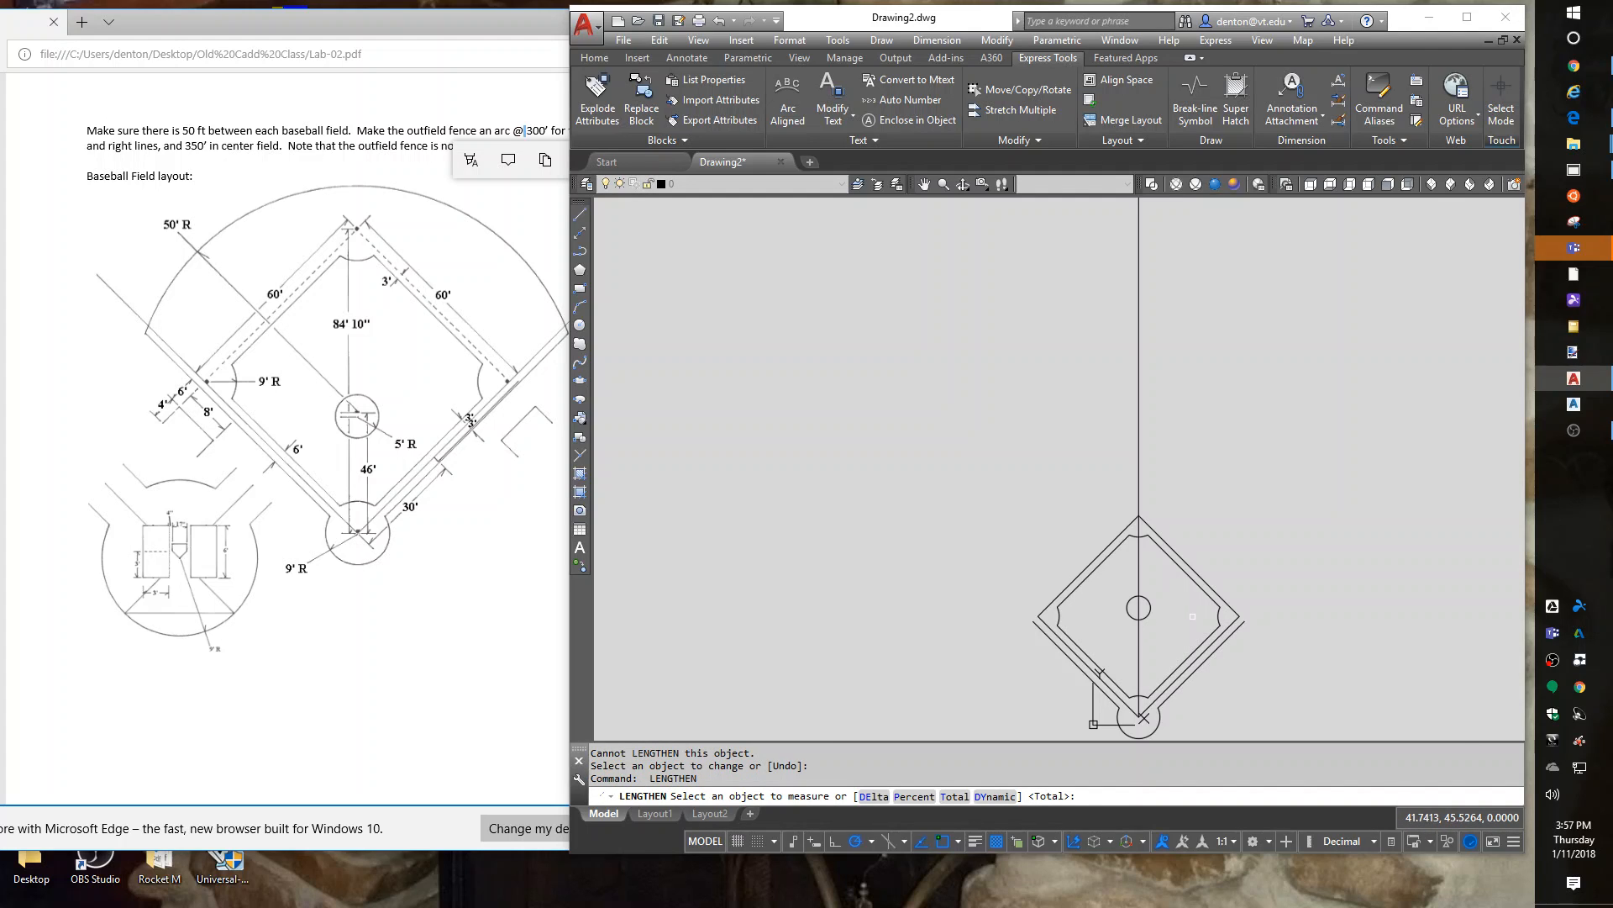
text(t)
key(Return)
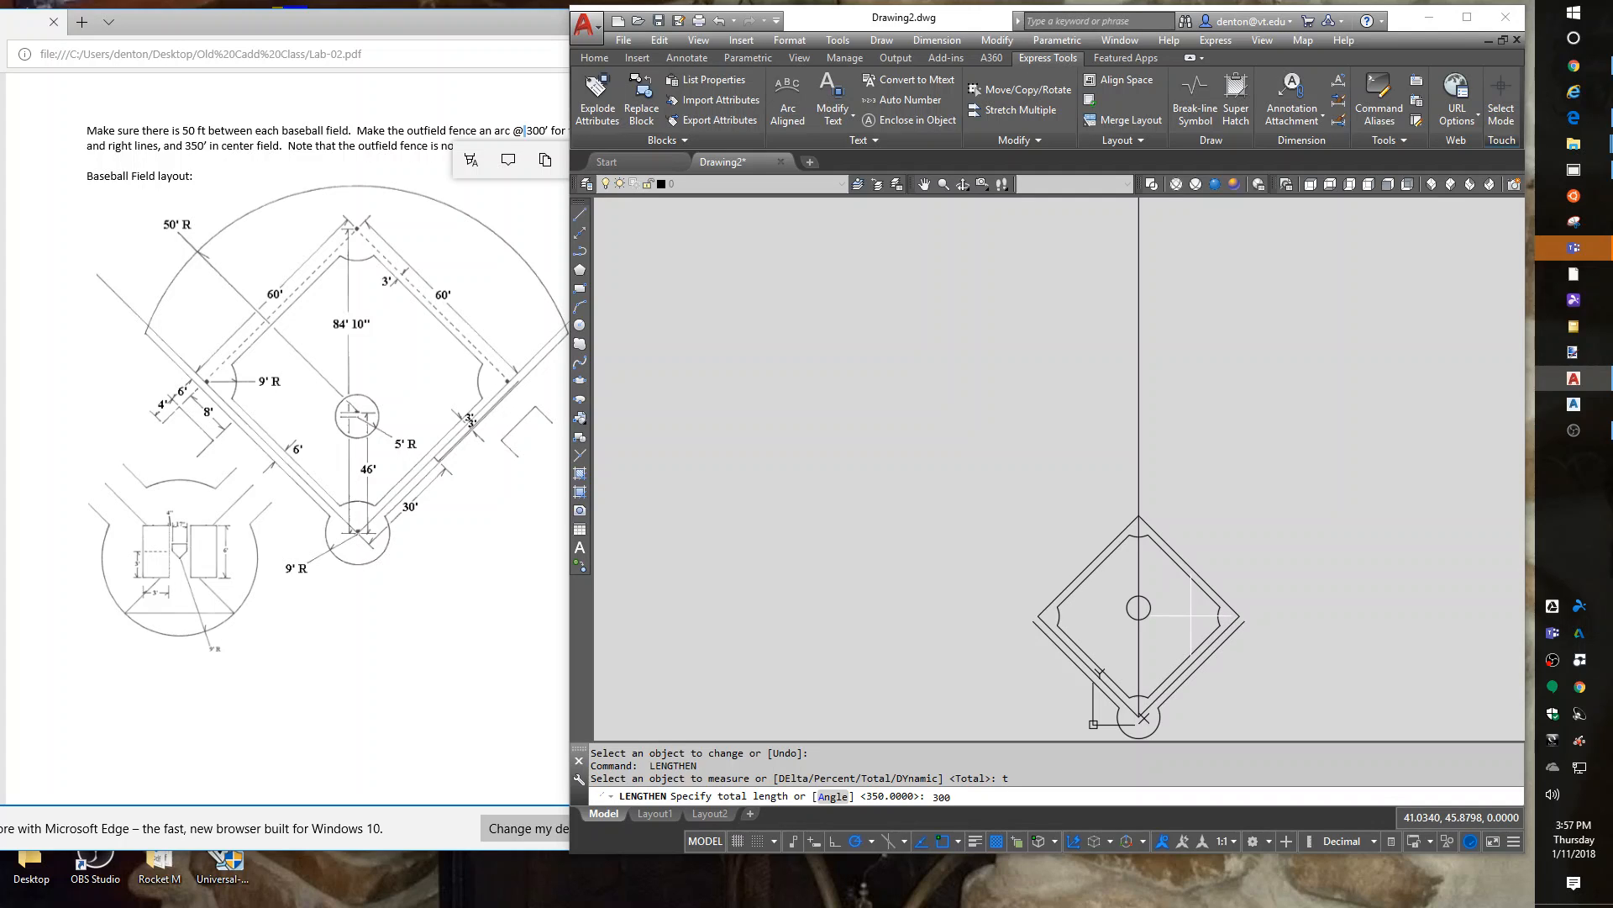
key(Return)
click(1194, 603)
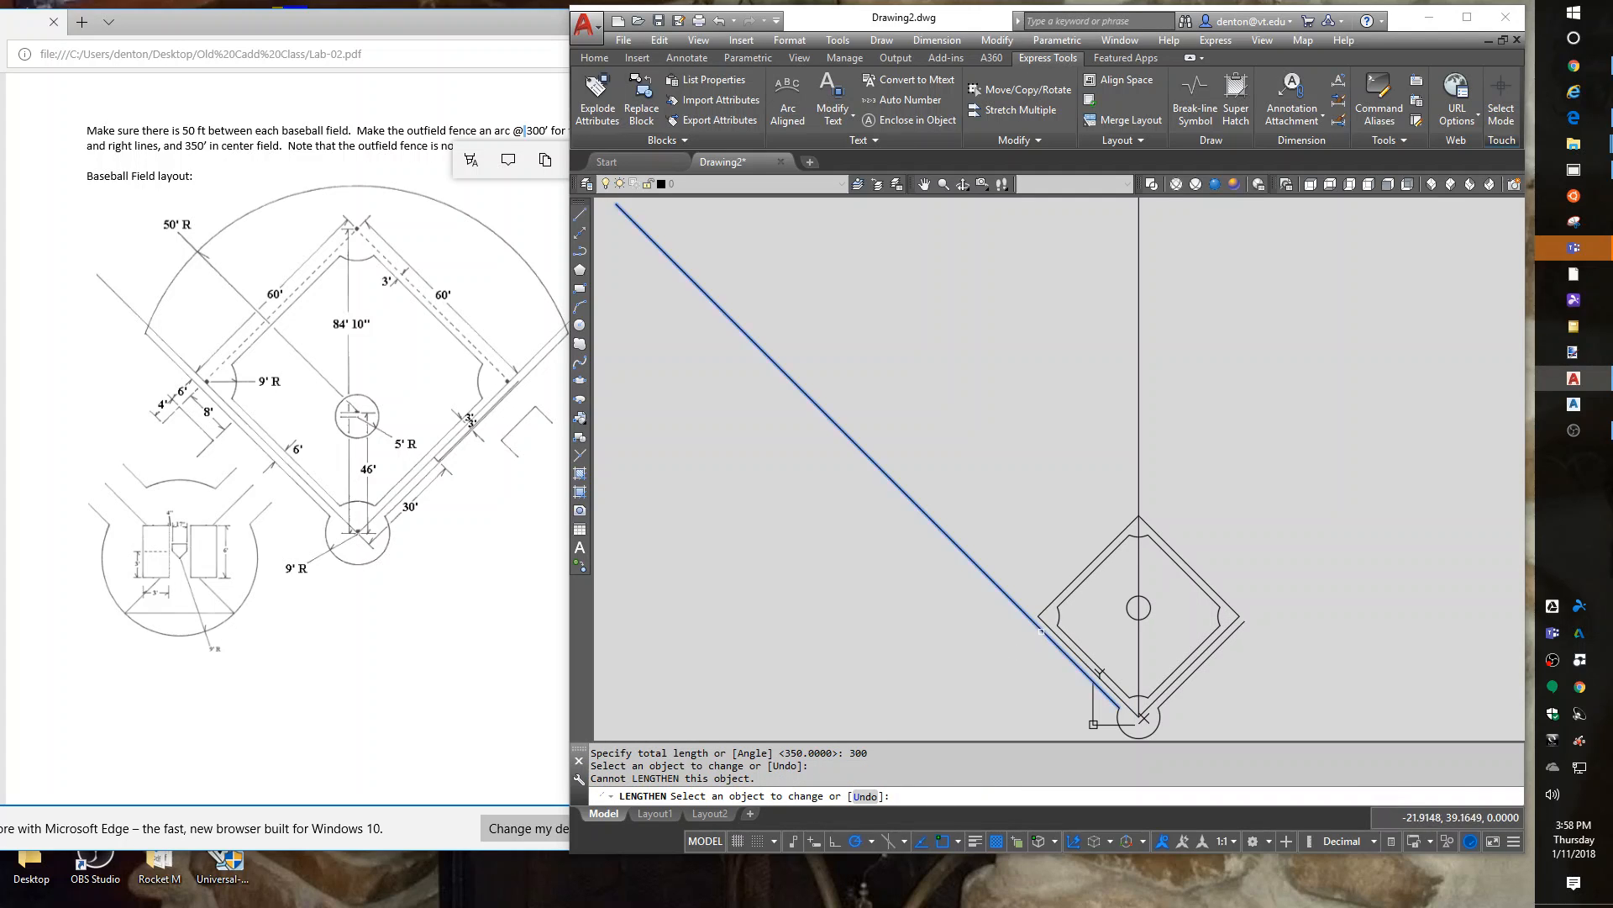
click(1043, 619)
click(1231, 623)
scroll(1300, 633, down, 4)
middle_drag(1300, 633, 1252, 506)
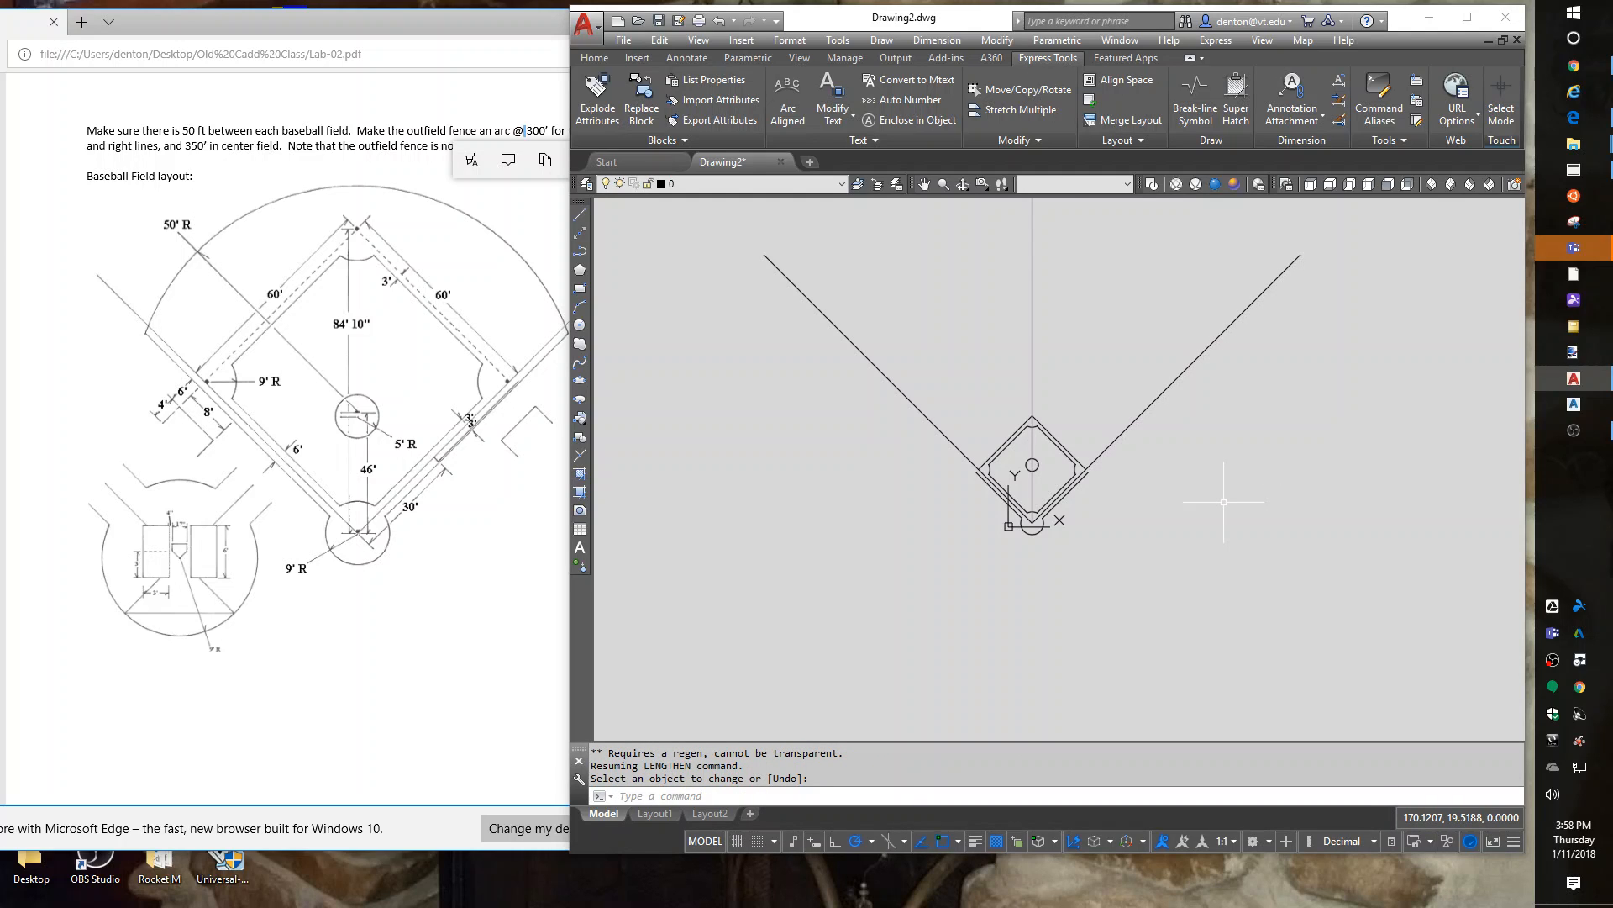
middle_click(1223, 502)
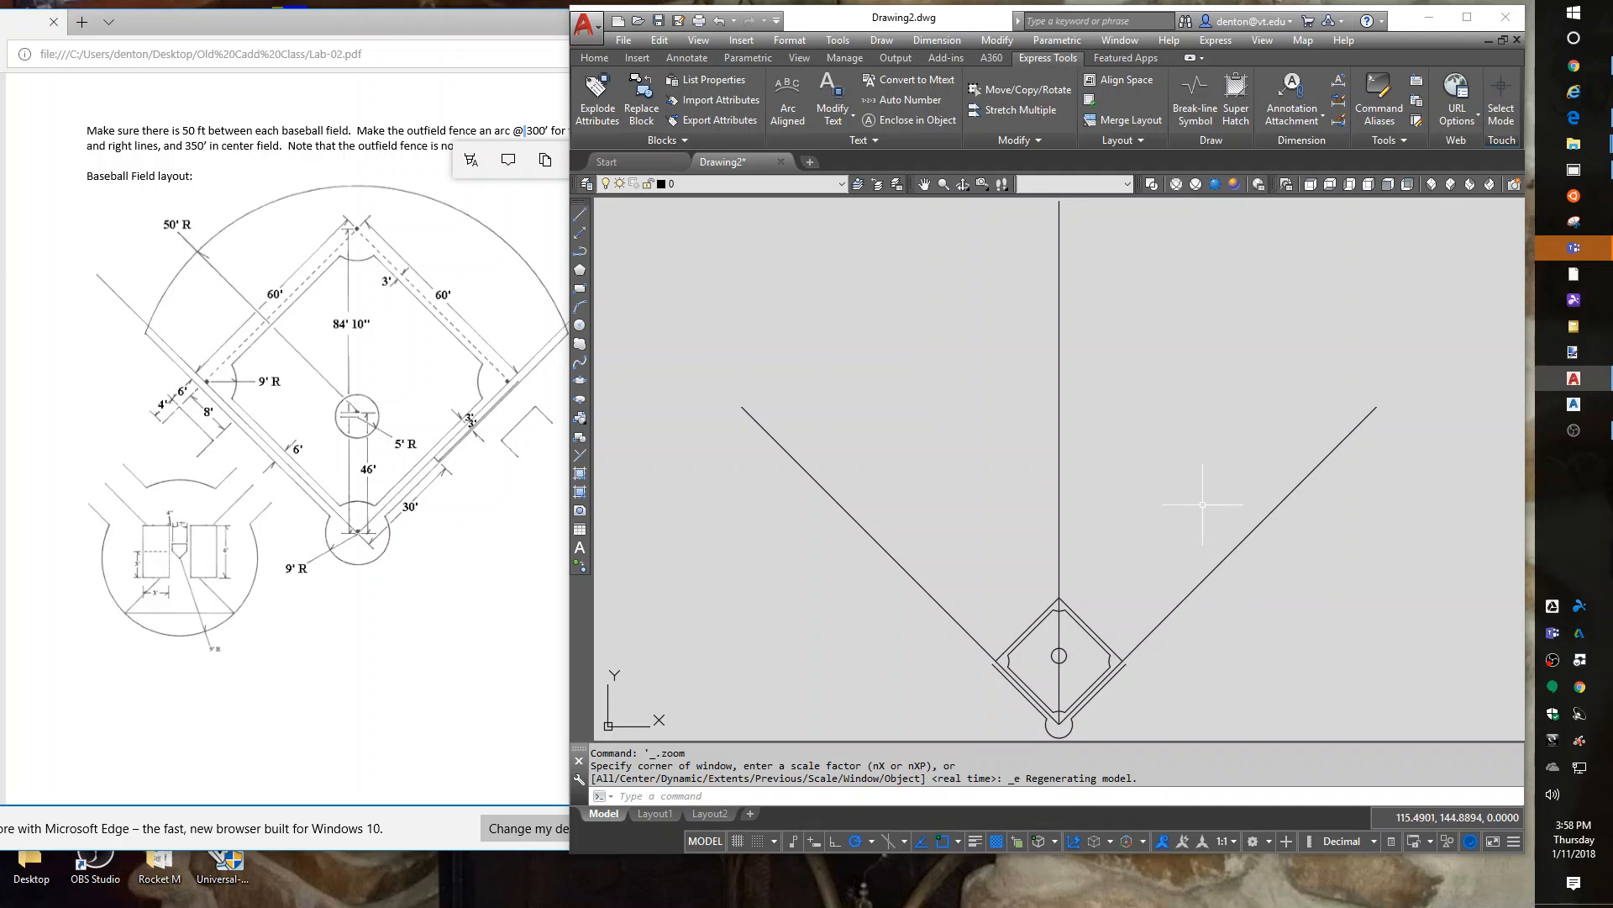
Draw the outfield fence as a three-point arc from the left foul line's end through the centre line's top to the right foul line's end.
text(a)
key(Return)
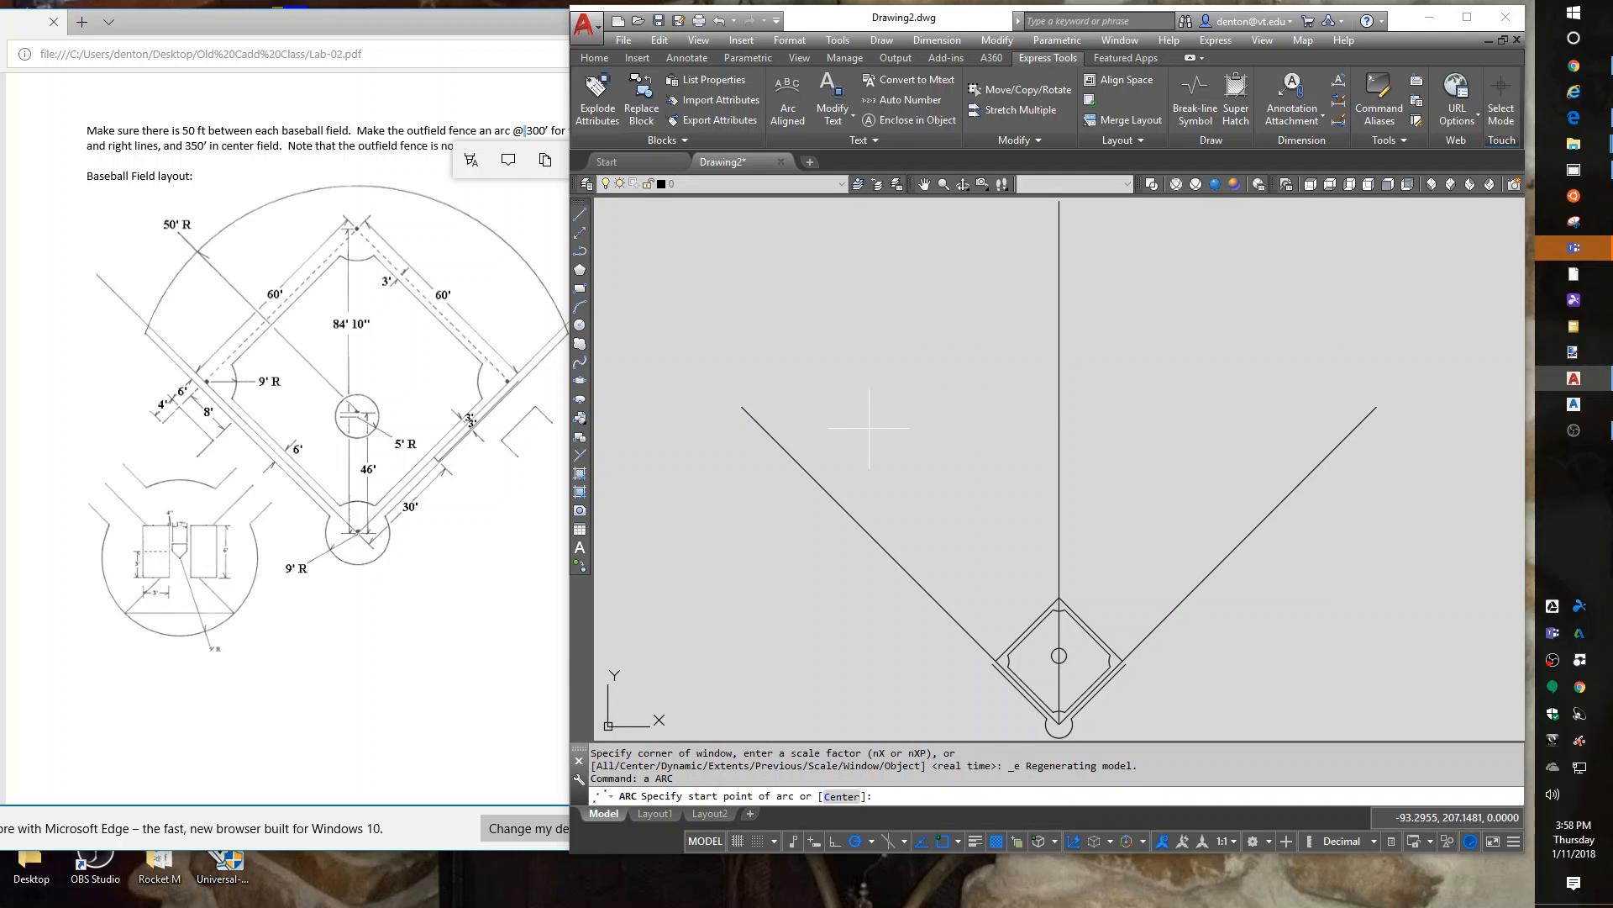
click(792, 443)
click(1059, 200)
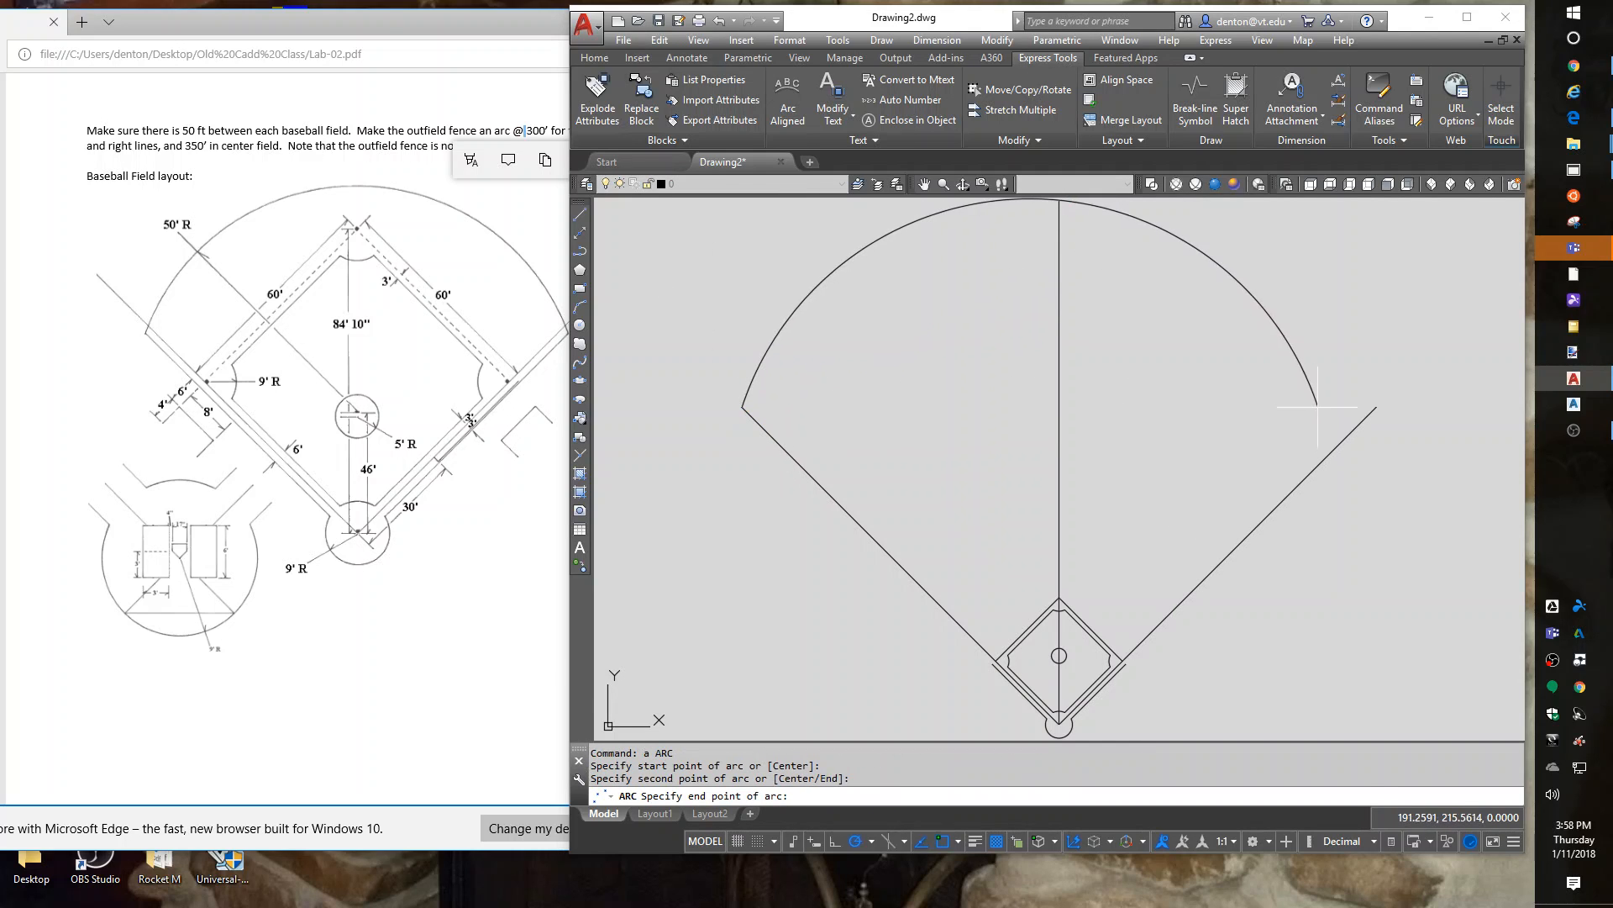
click(1376, 407)
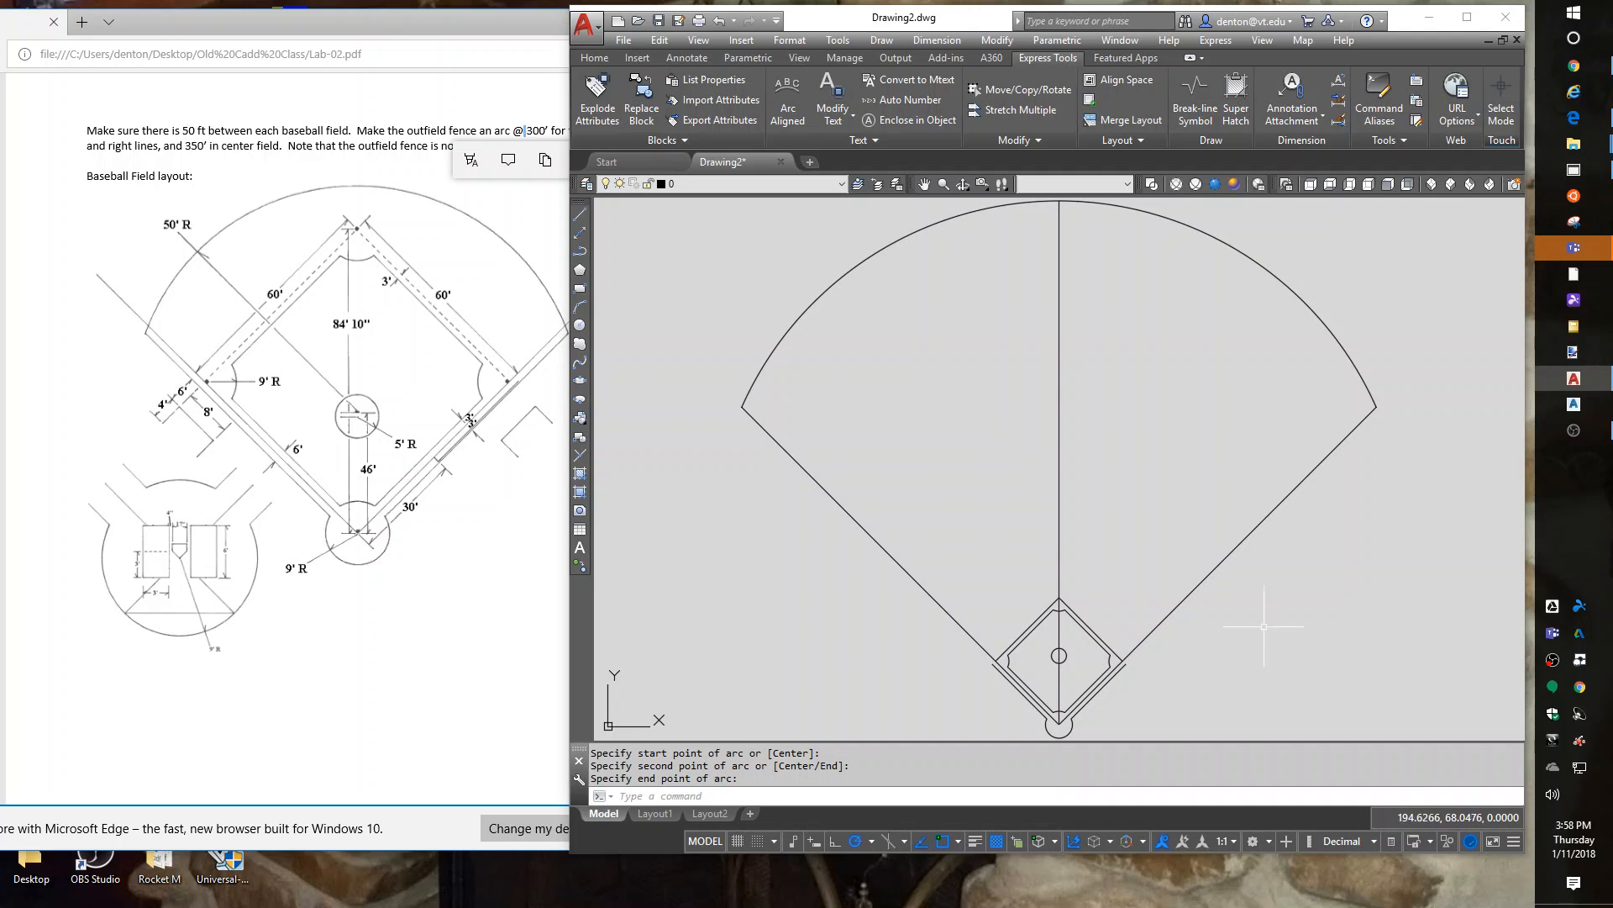
Erase the vertical centre line between home plate and the outfield fence.
text(e)
key(Return)
click(1059, 414)
key(Return)
scroll(1095, 430, down, 4)
scroll(1096, 453, up, 4)
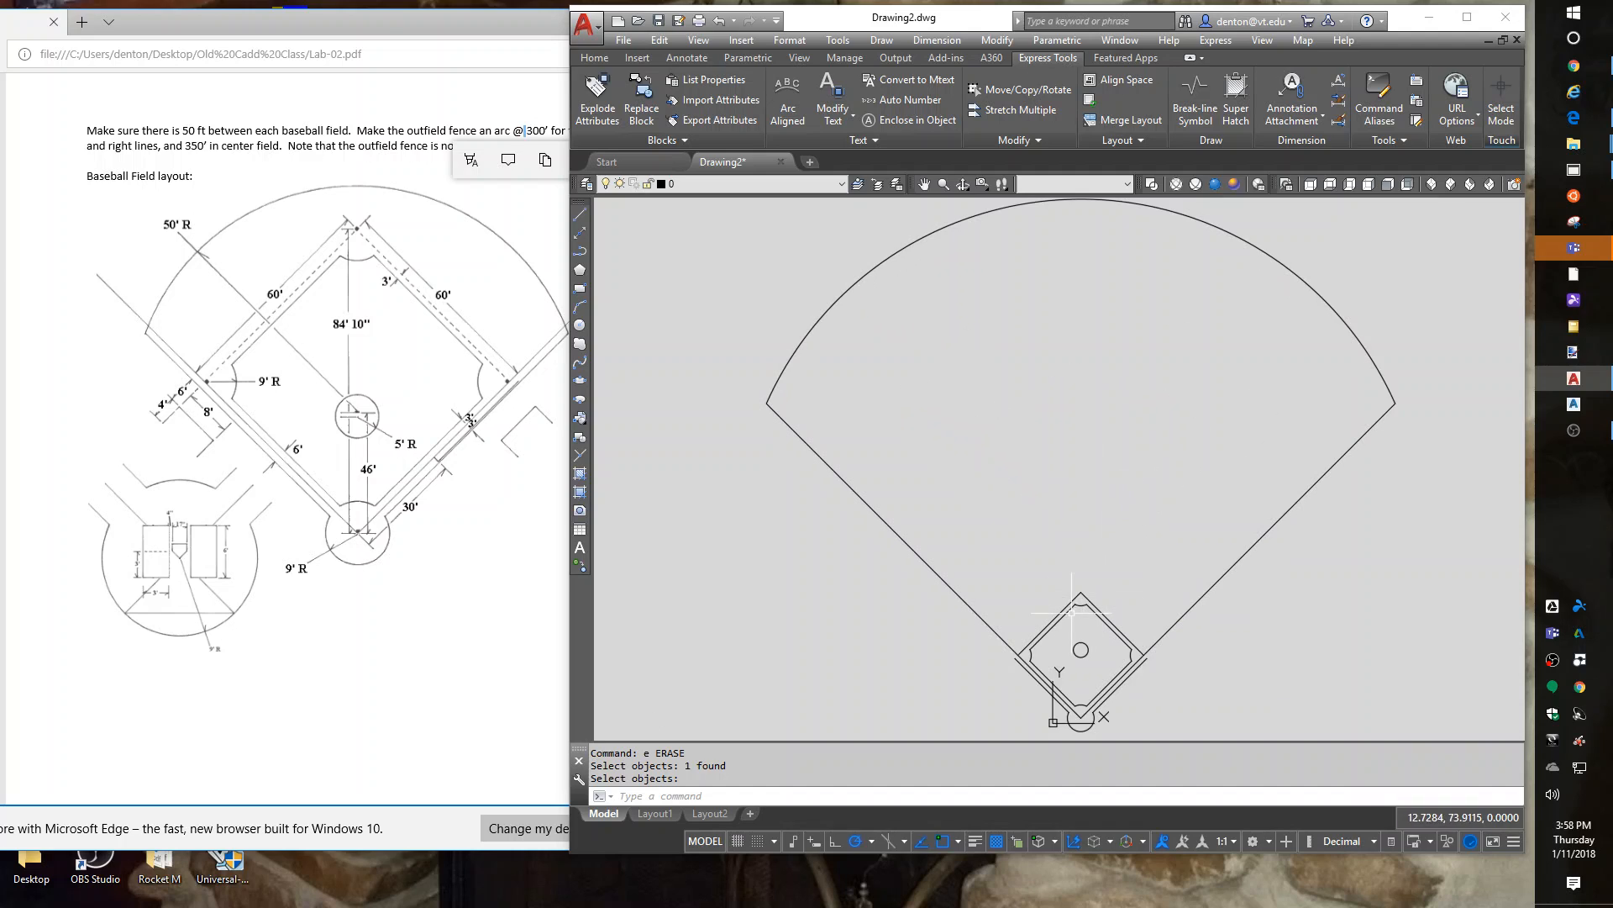
Enable the Center object snap and draw a circle of radius 50 concentric with the pitcher's circle.
mouse_move(1134, 479)
middle_down()
mouse_move(1171, 529)
mouse_move(1172, 462)
middle_up()
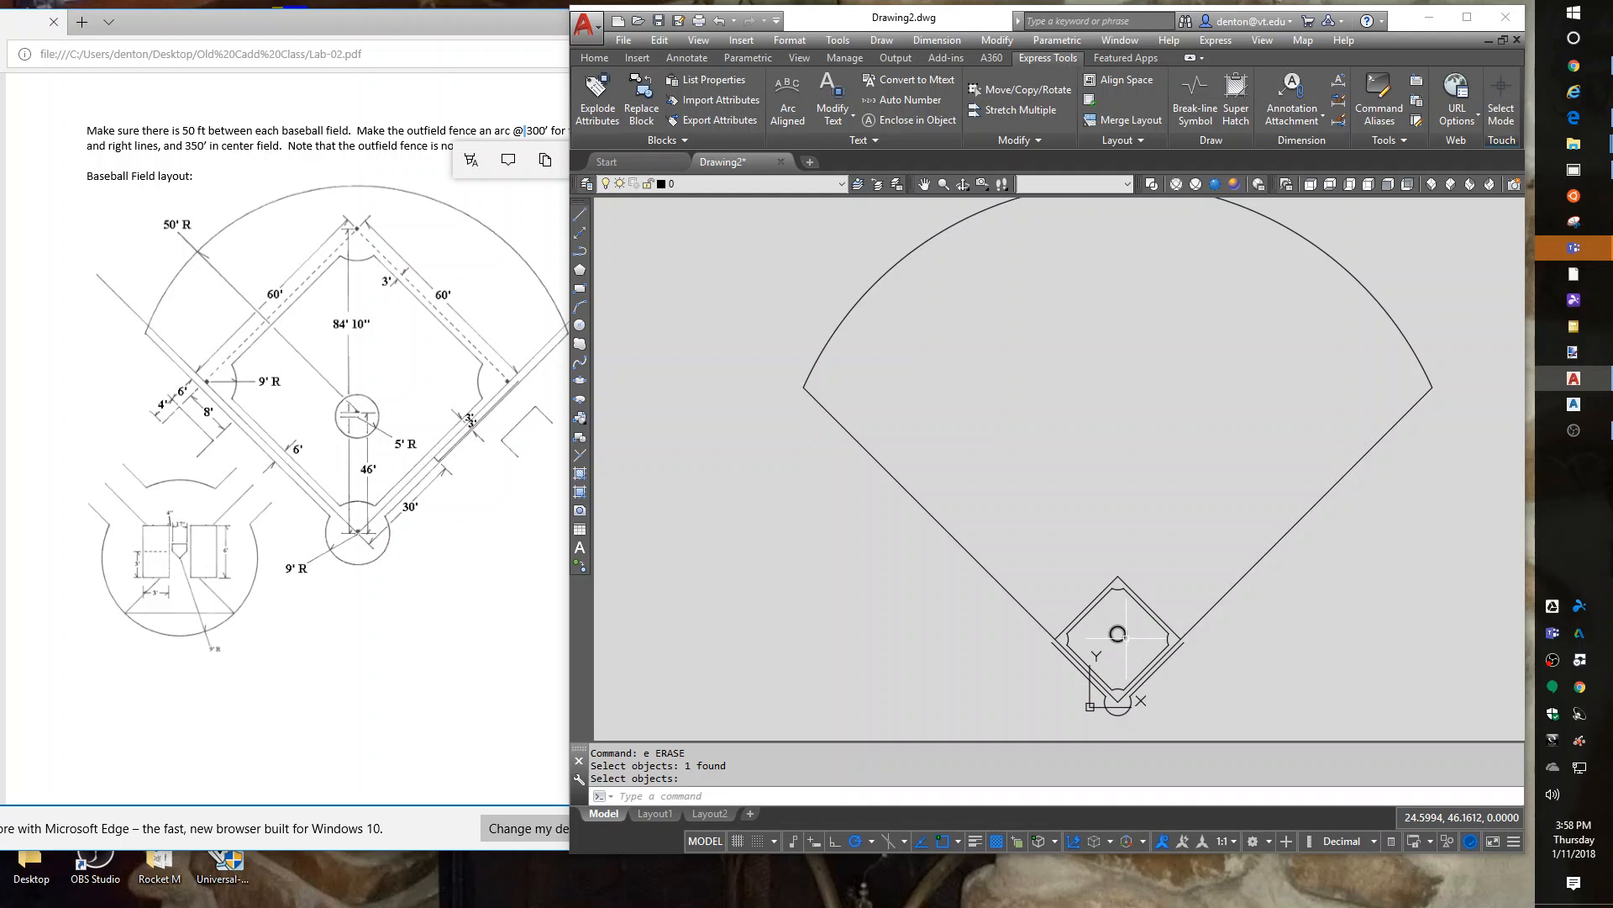
scroll(1125, 638, up, 2)
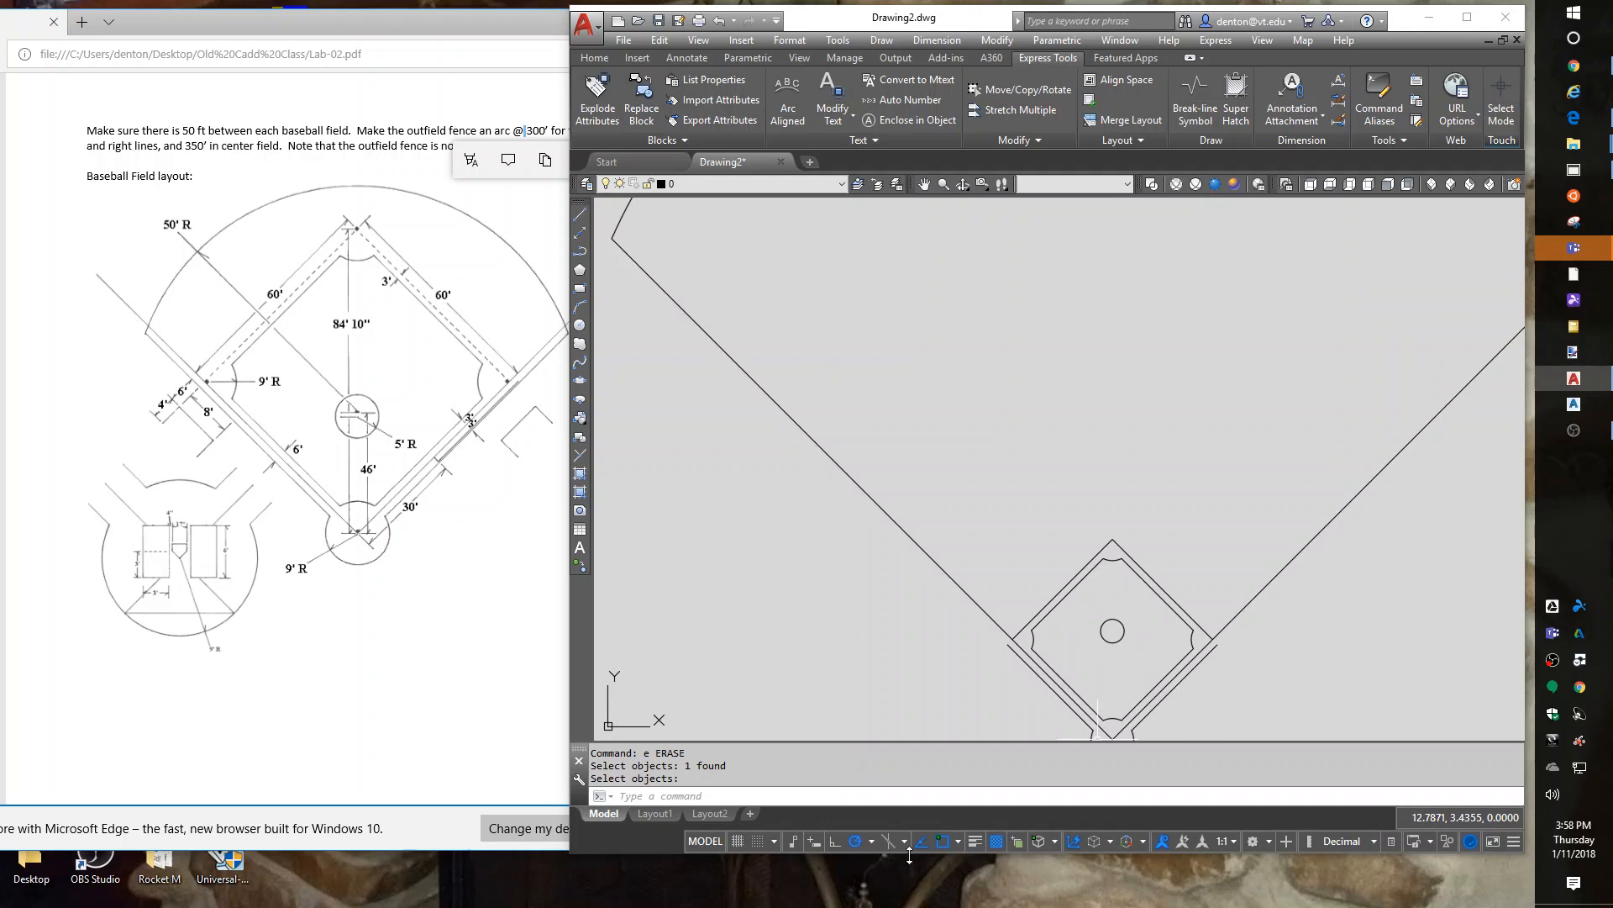
right_click(943, 843)
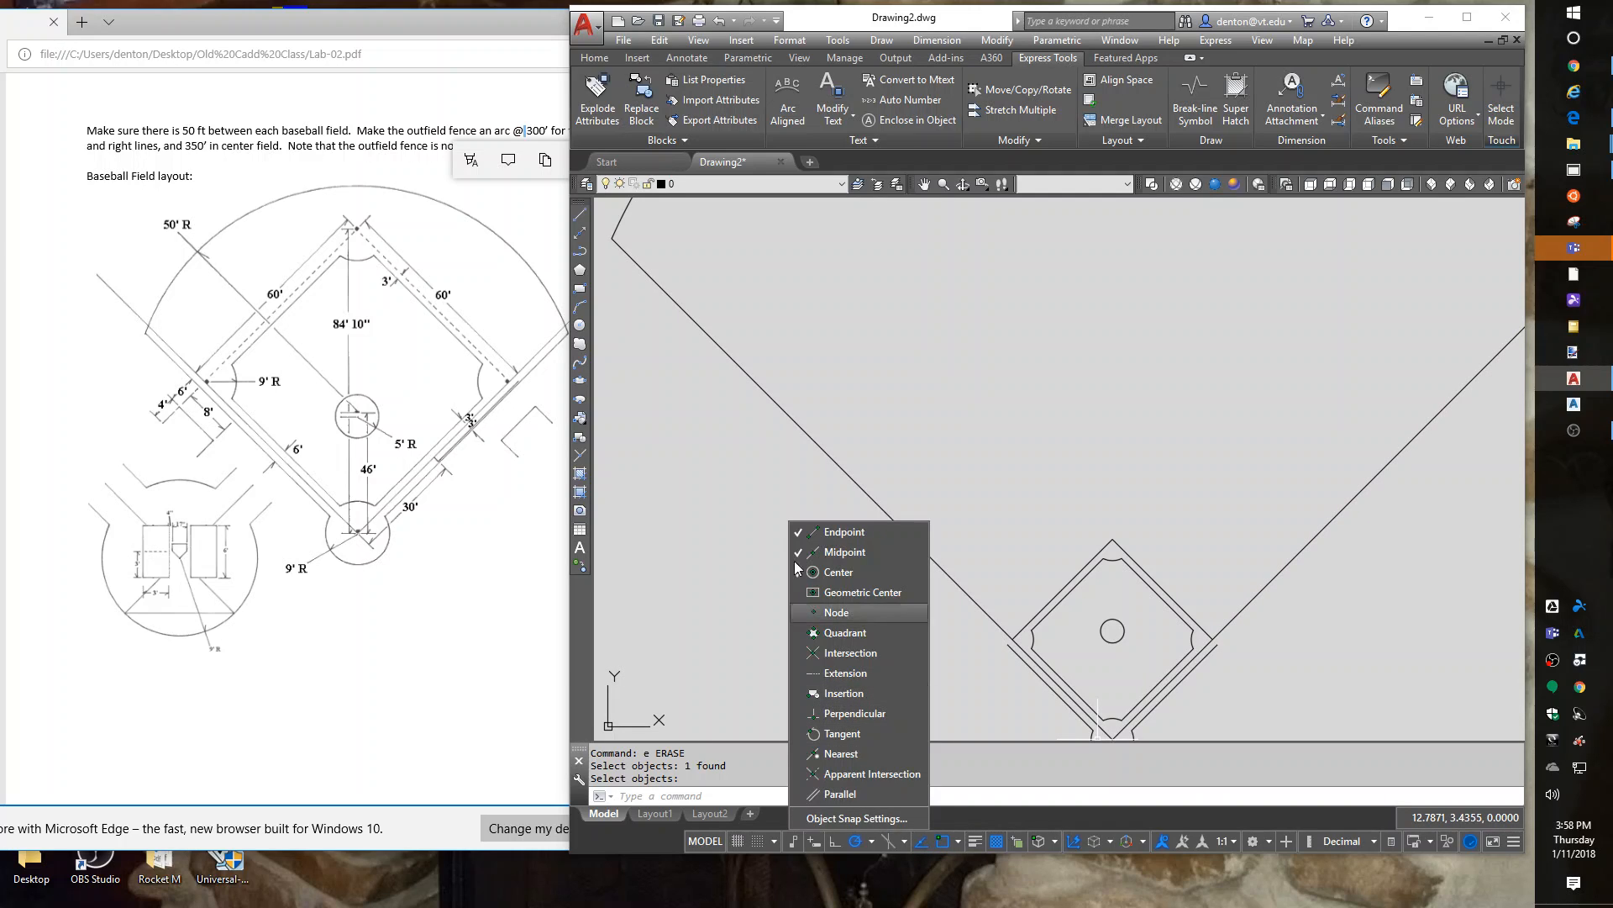
click(753, 583)
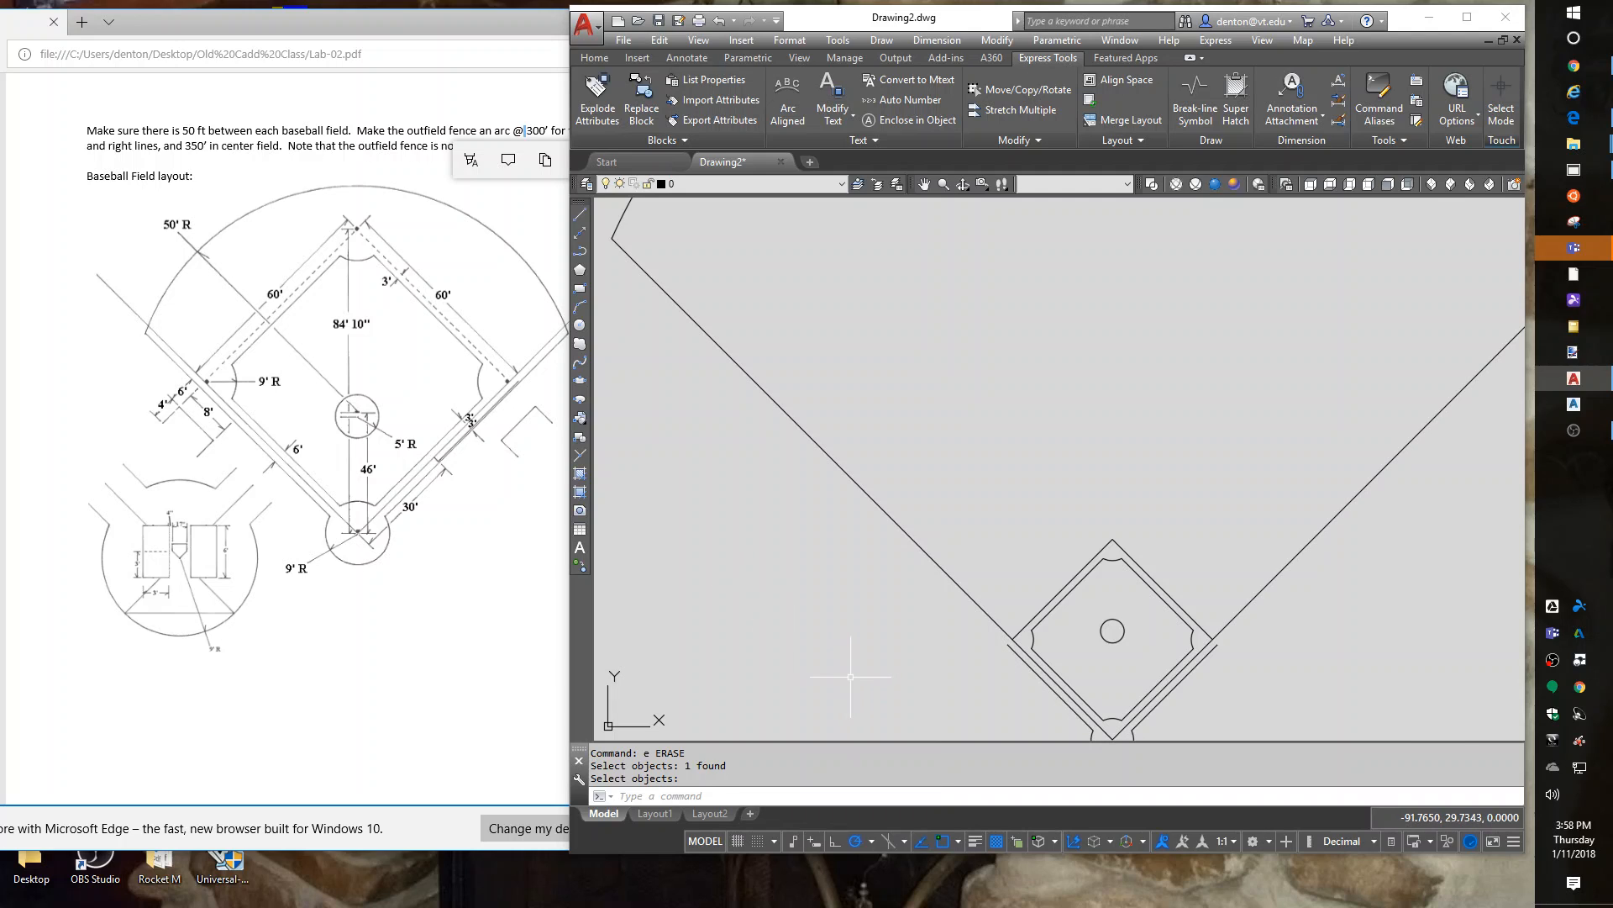
text(c)
key(Return)
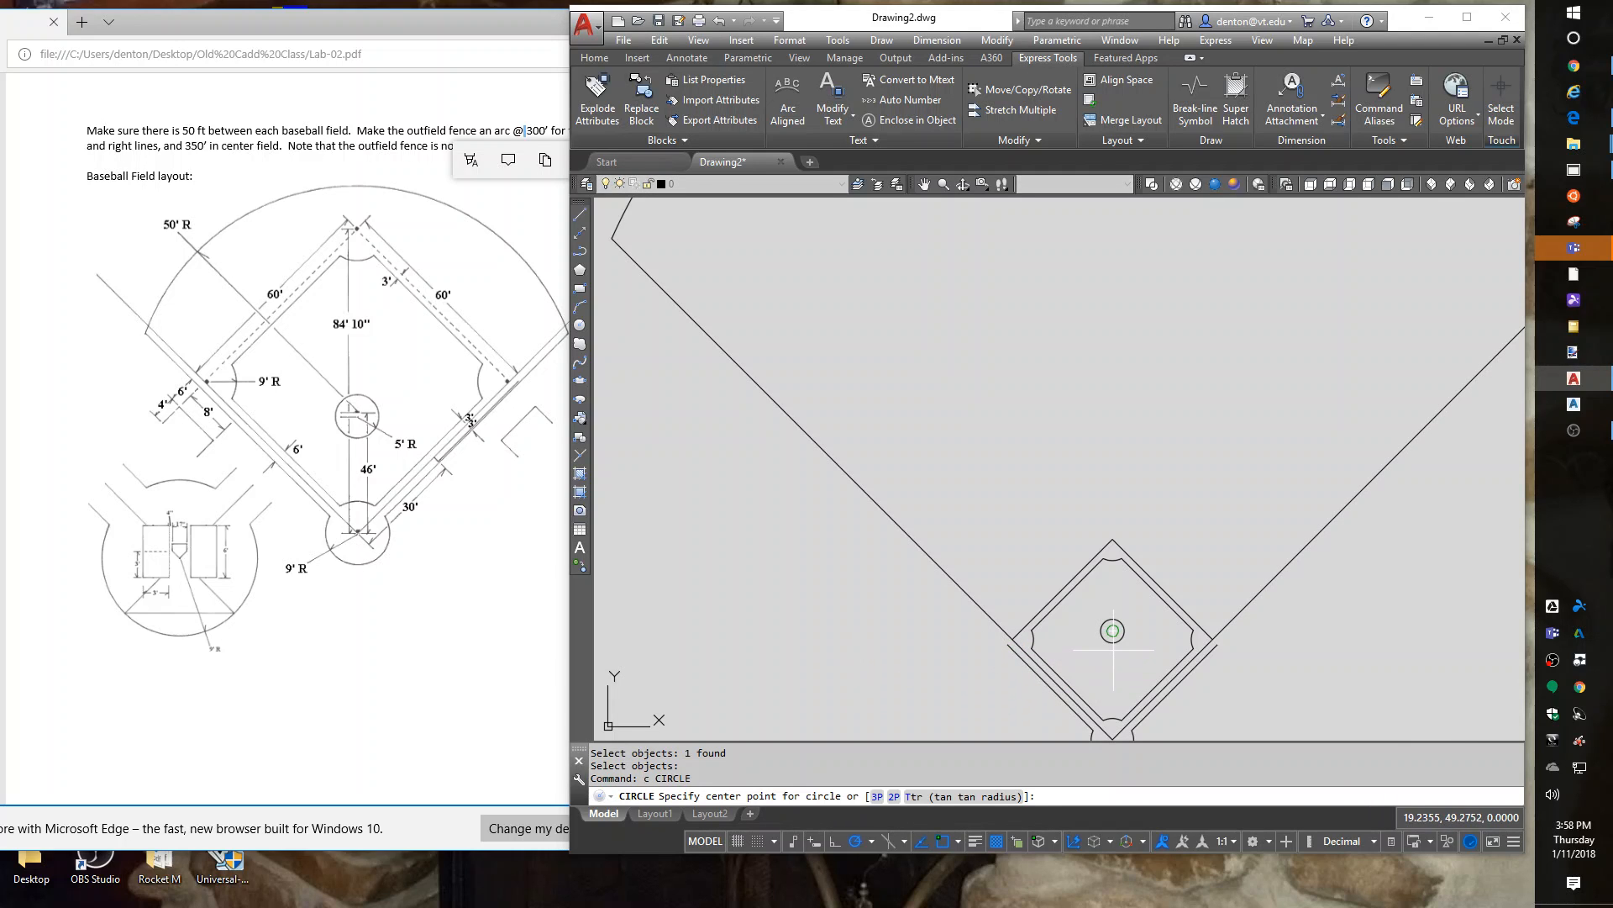
click(1113, 630)
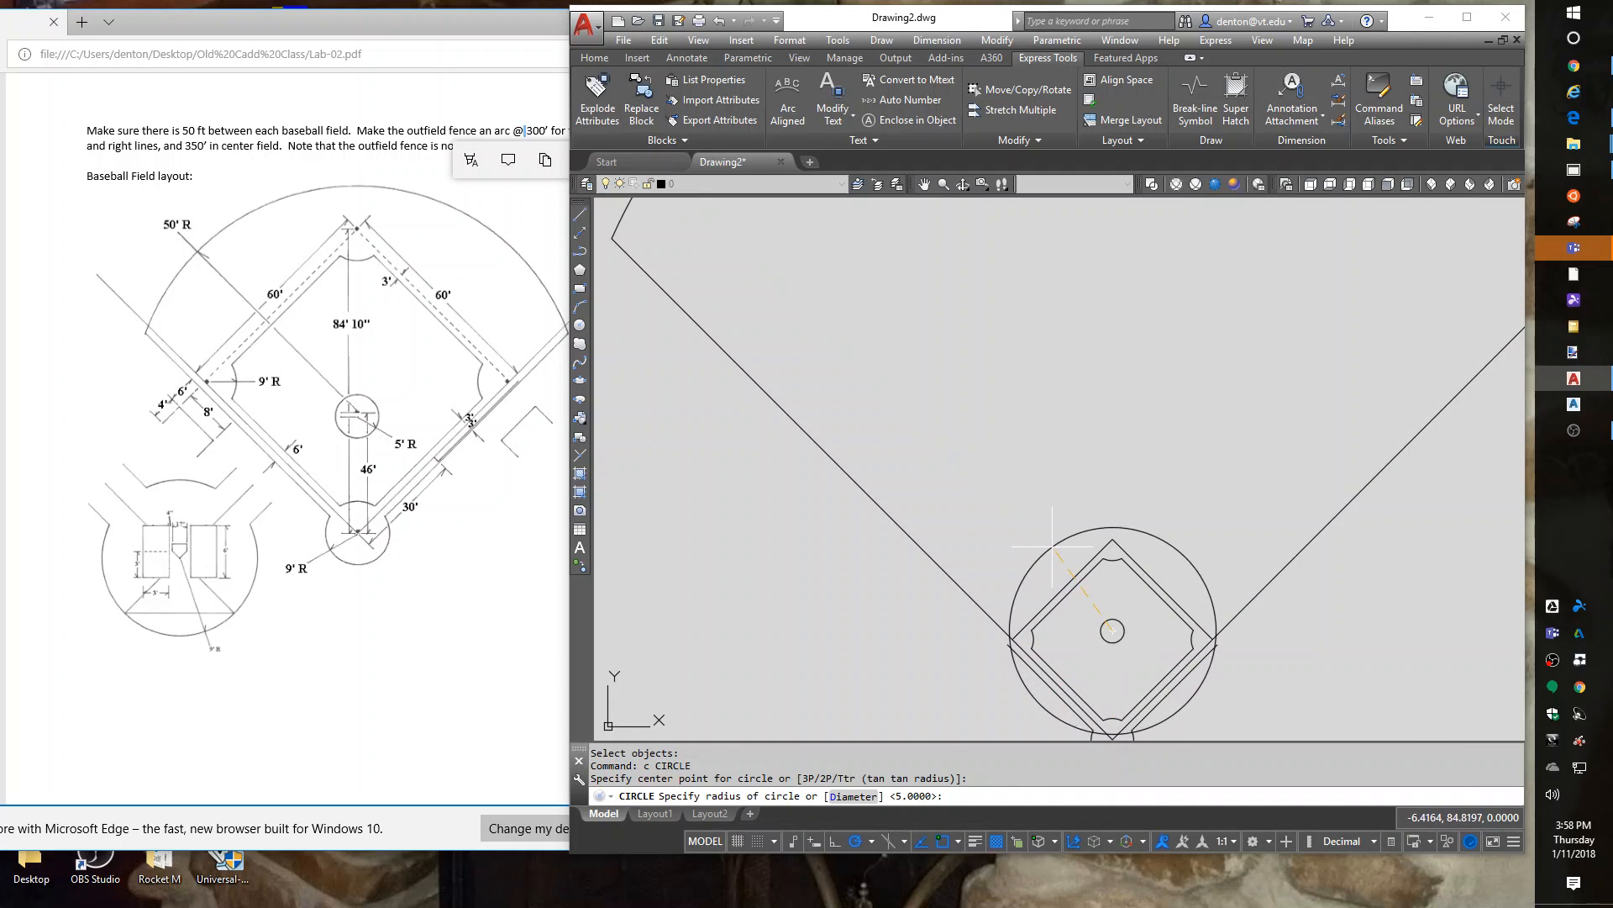
text(50)
key(Return)
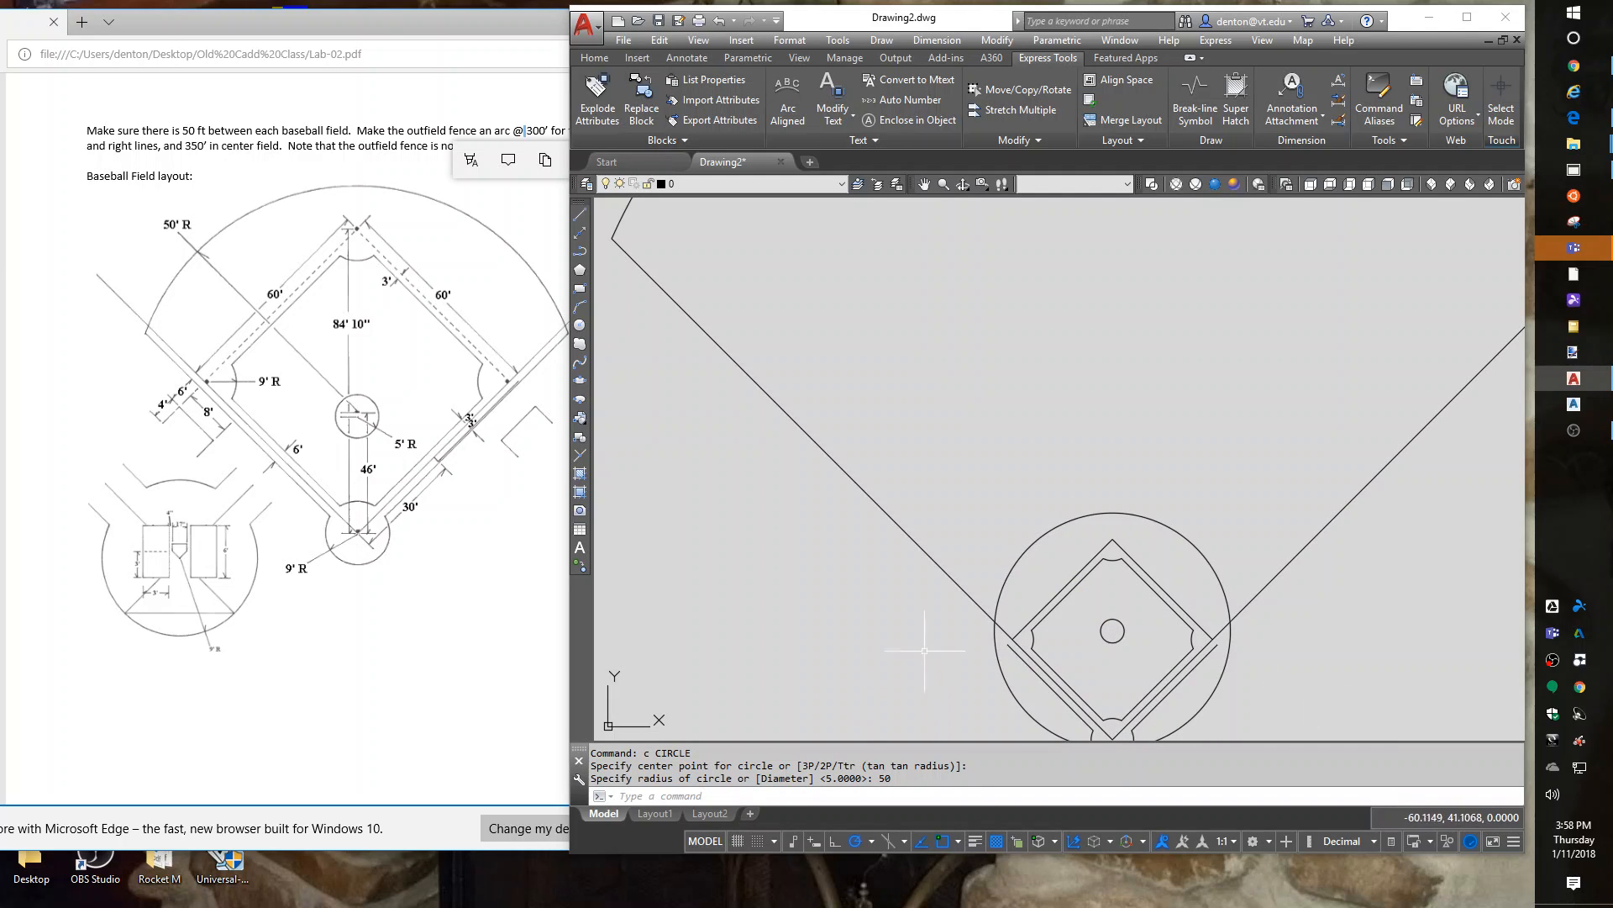
Extend the two short lines outside the lower diamond sides to the 50-radius circle, and trim the circle's part below them.
middle_drag(1133, 527, 1115, 427)
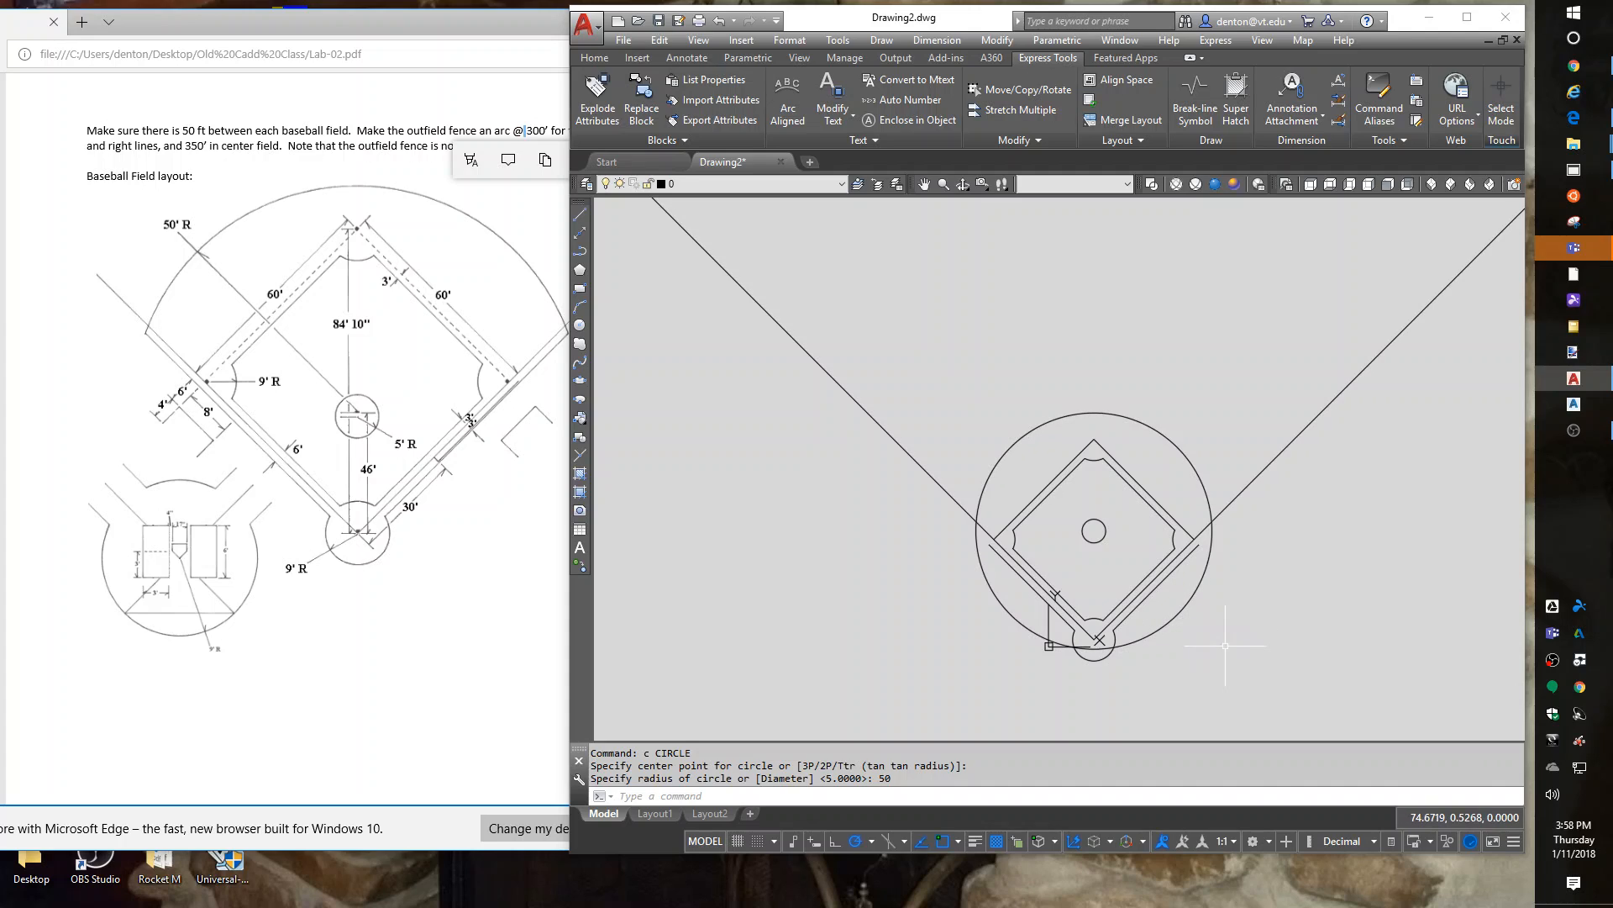
text(tr)
key(Return)
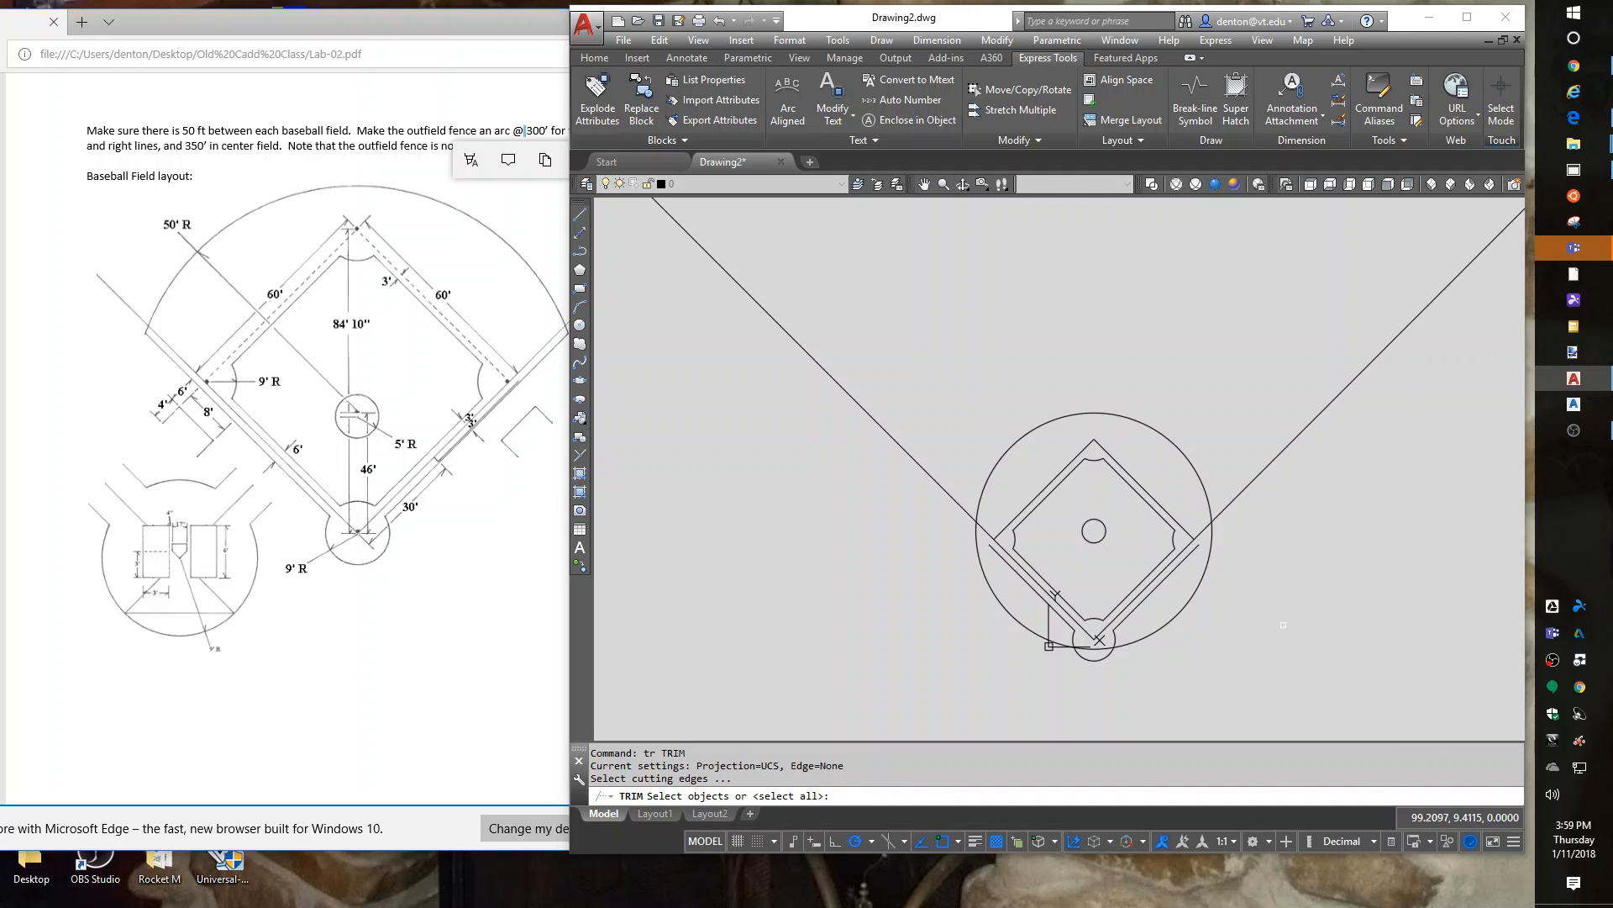
key(Return)
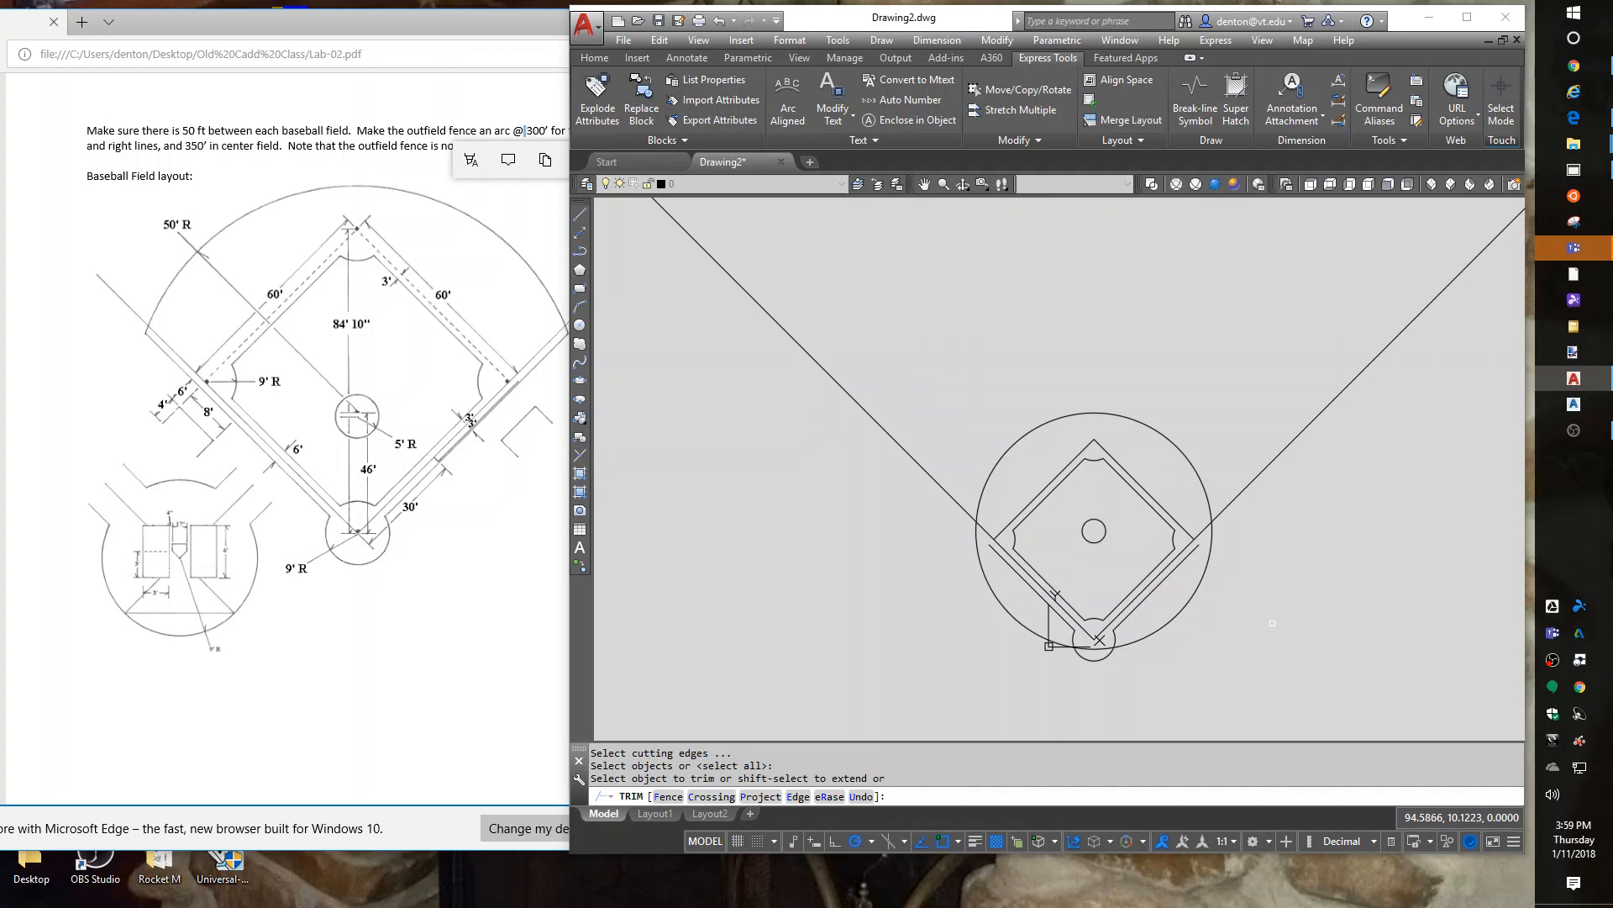
click(1186, 554)
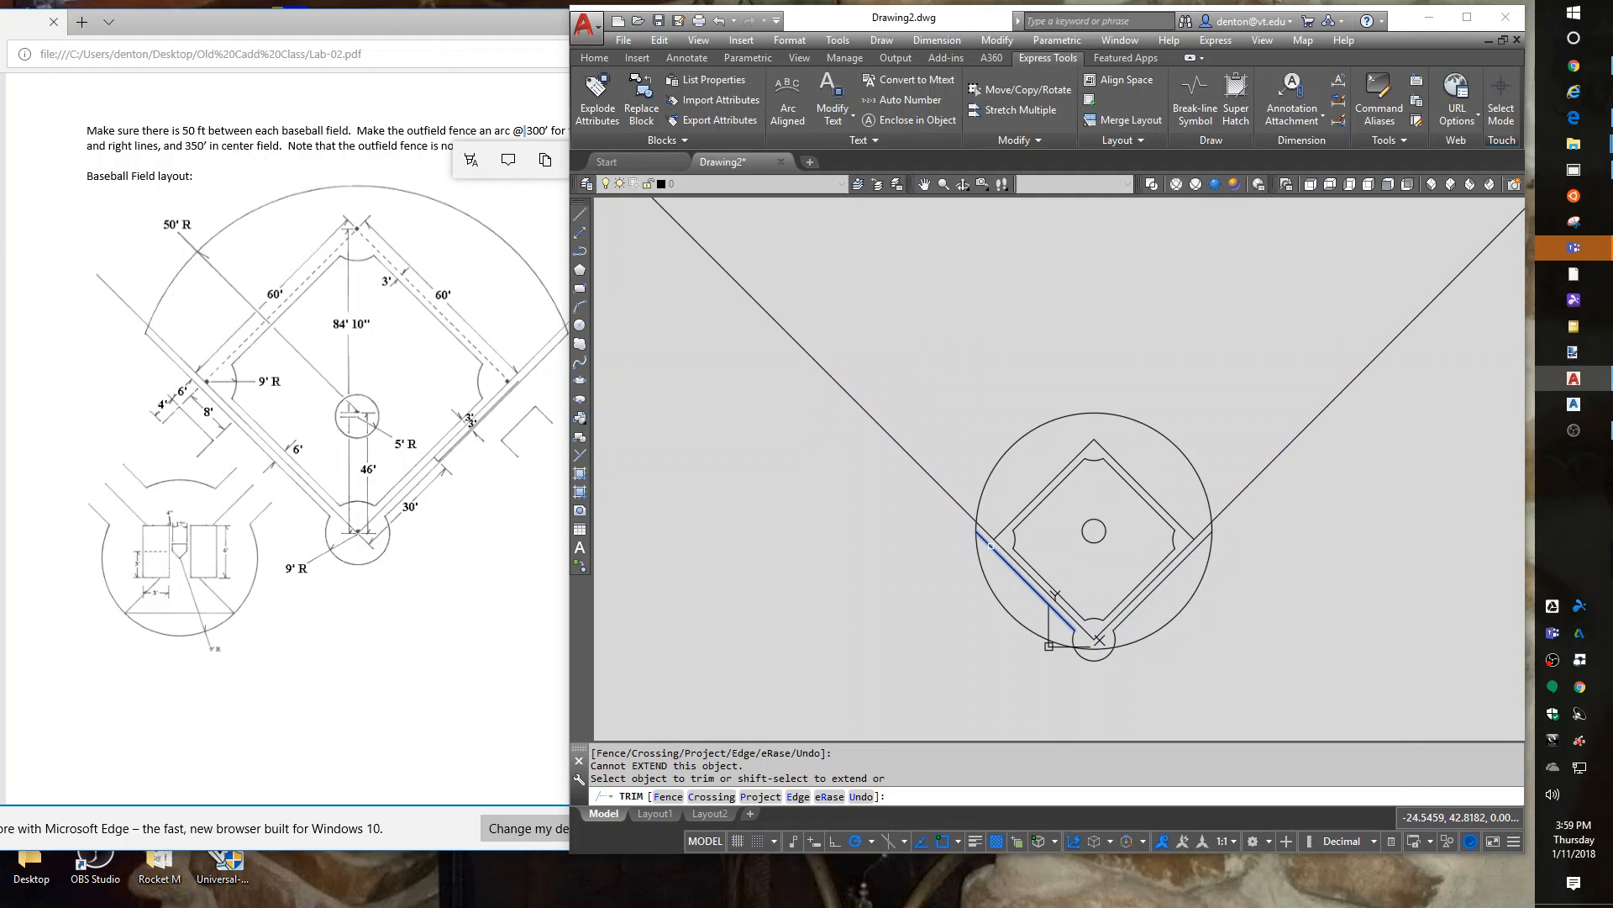
click(996, 550)
click(980, 557)
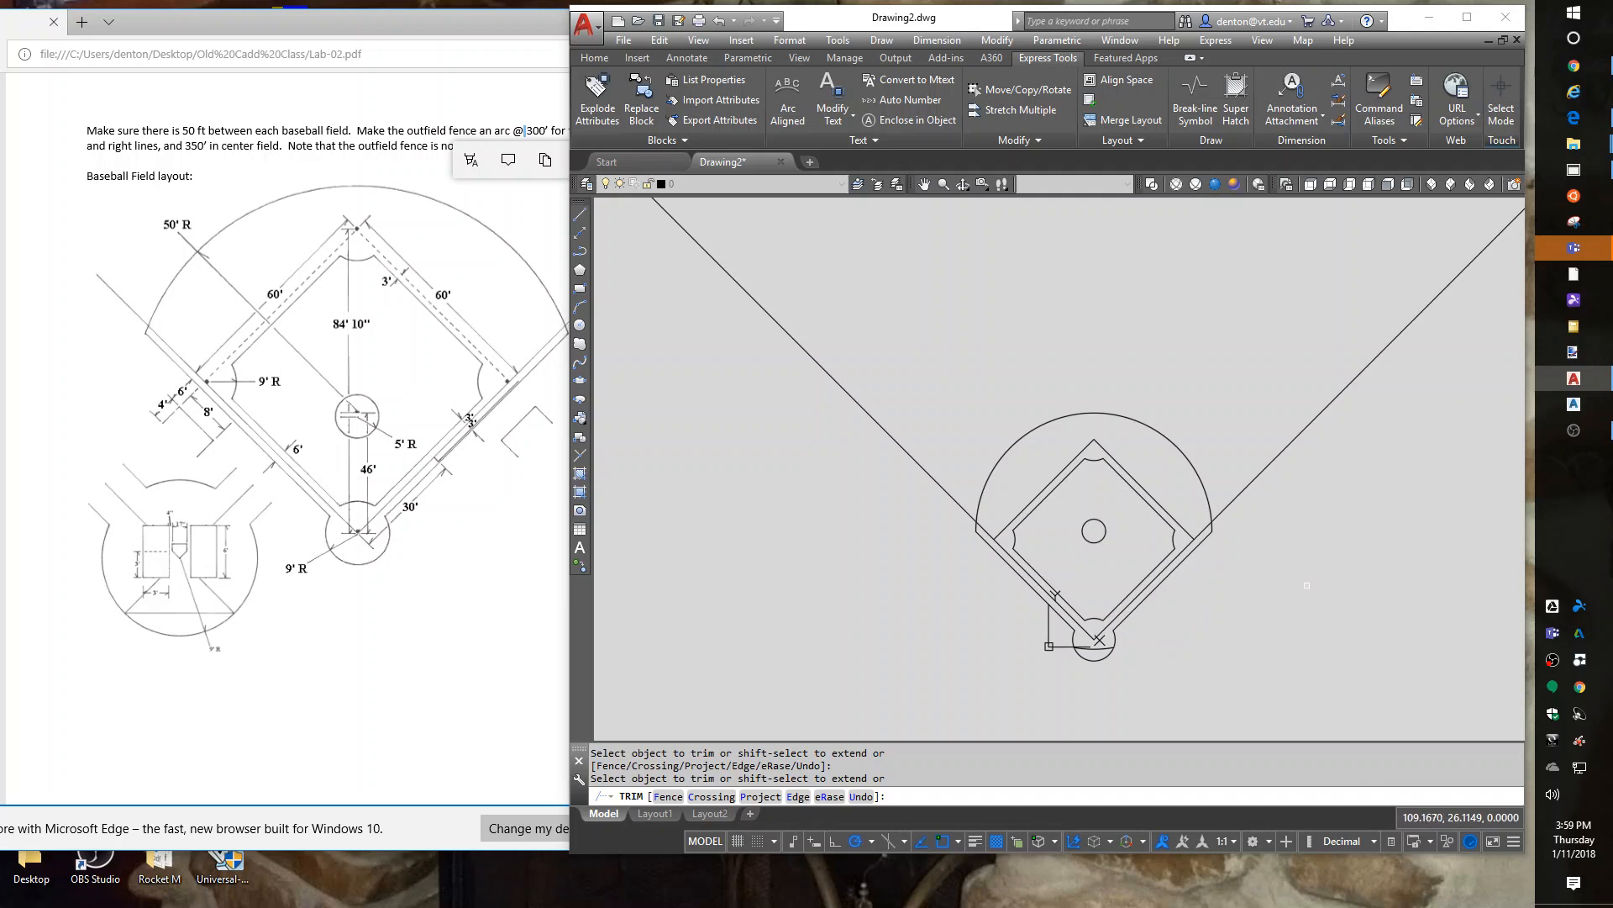
key(Return)
Erase the leftover piece of the 50-radius circle inside the home plate circle.
text(e)
key(Return)
click(1097, 639)
key(Return)
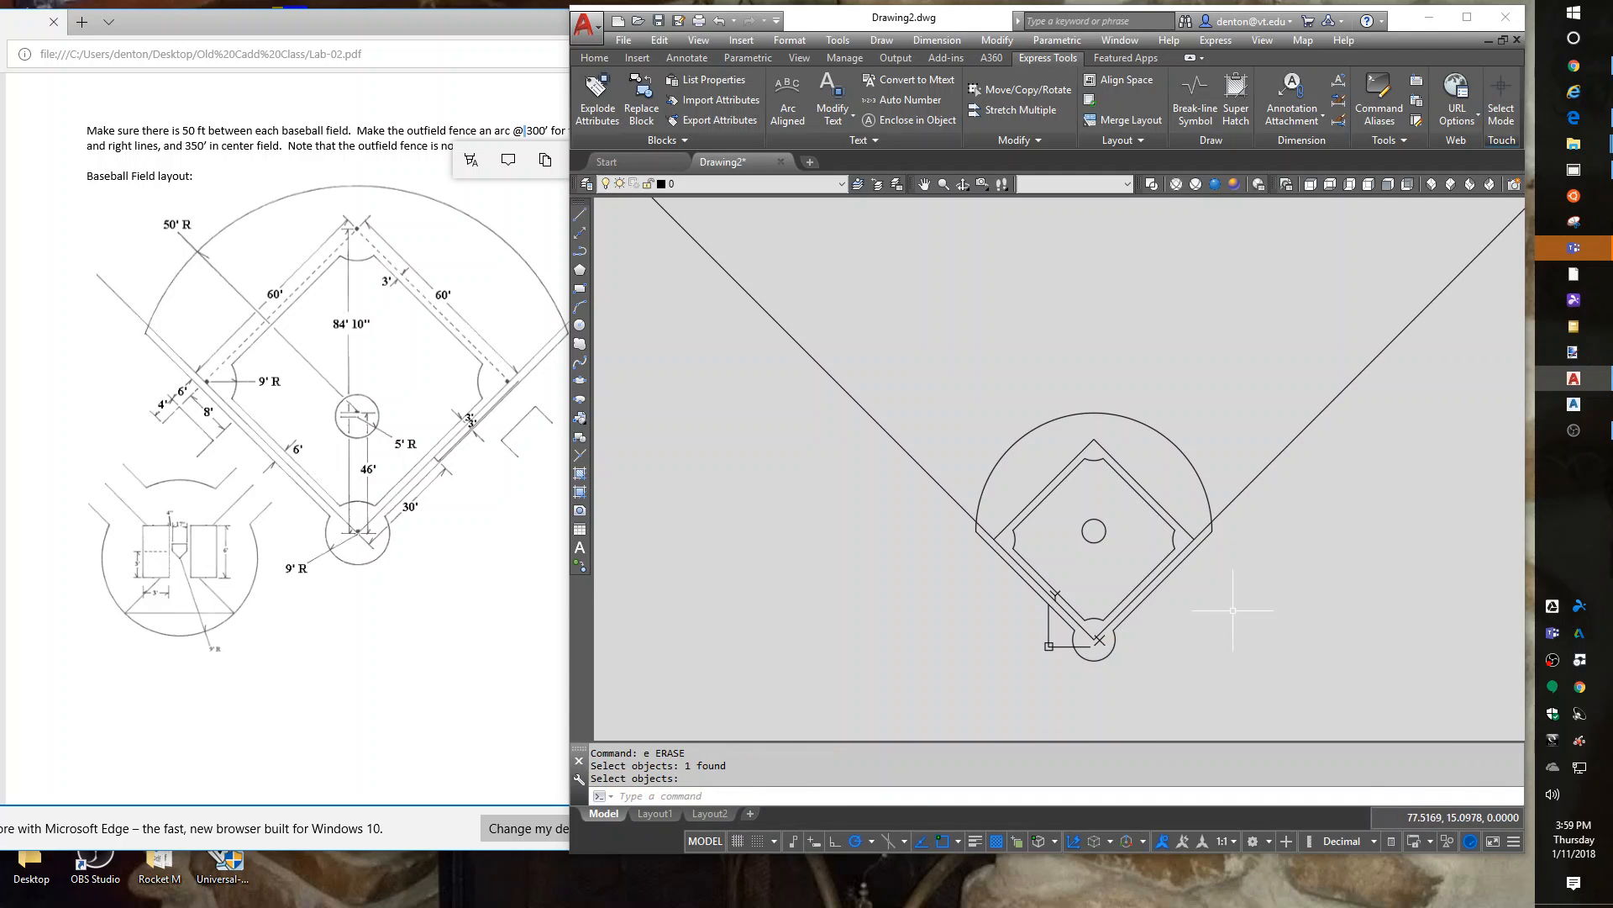
Erase the two upper outer sides of the diamond and undo the erasure.
scroll(1243, 618, down, 3)
scroll(1168, 610, up, 4)
middle_drag(1281, 613, 1188, 541)
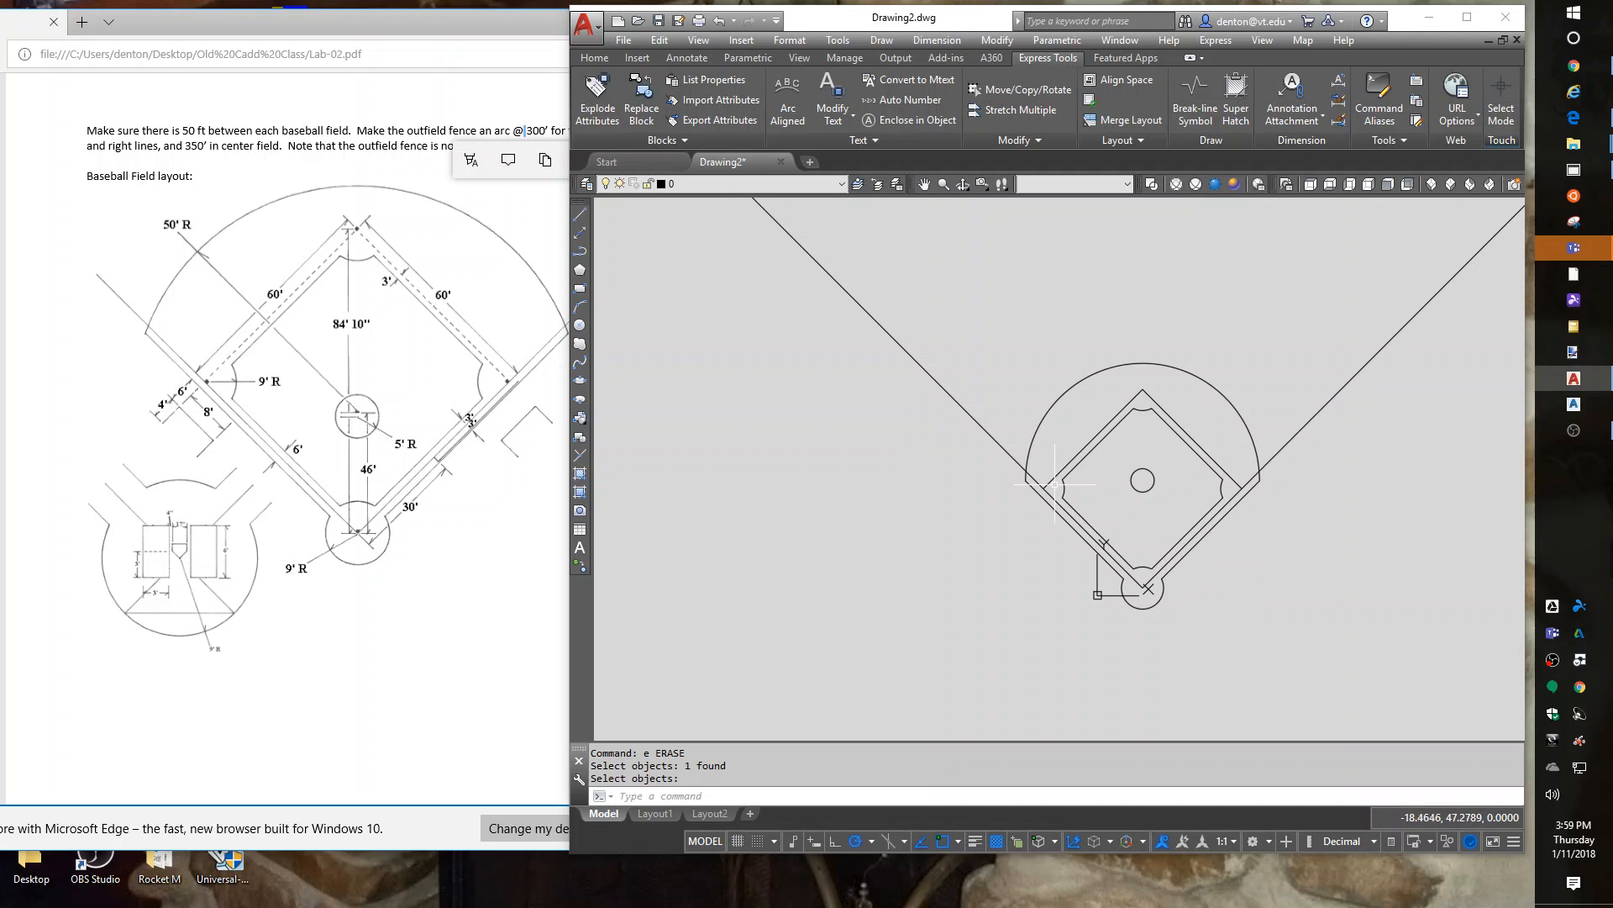
key(Return)
click(1160, 377)
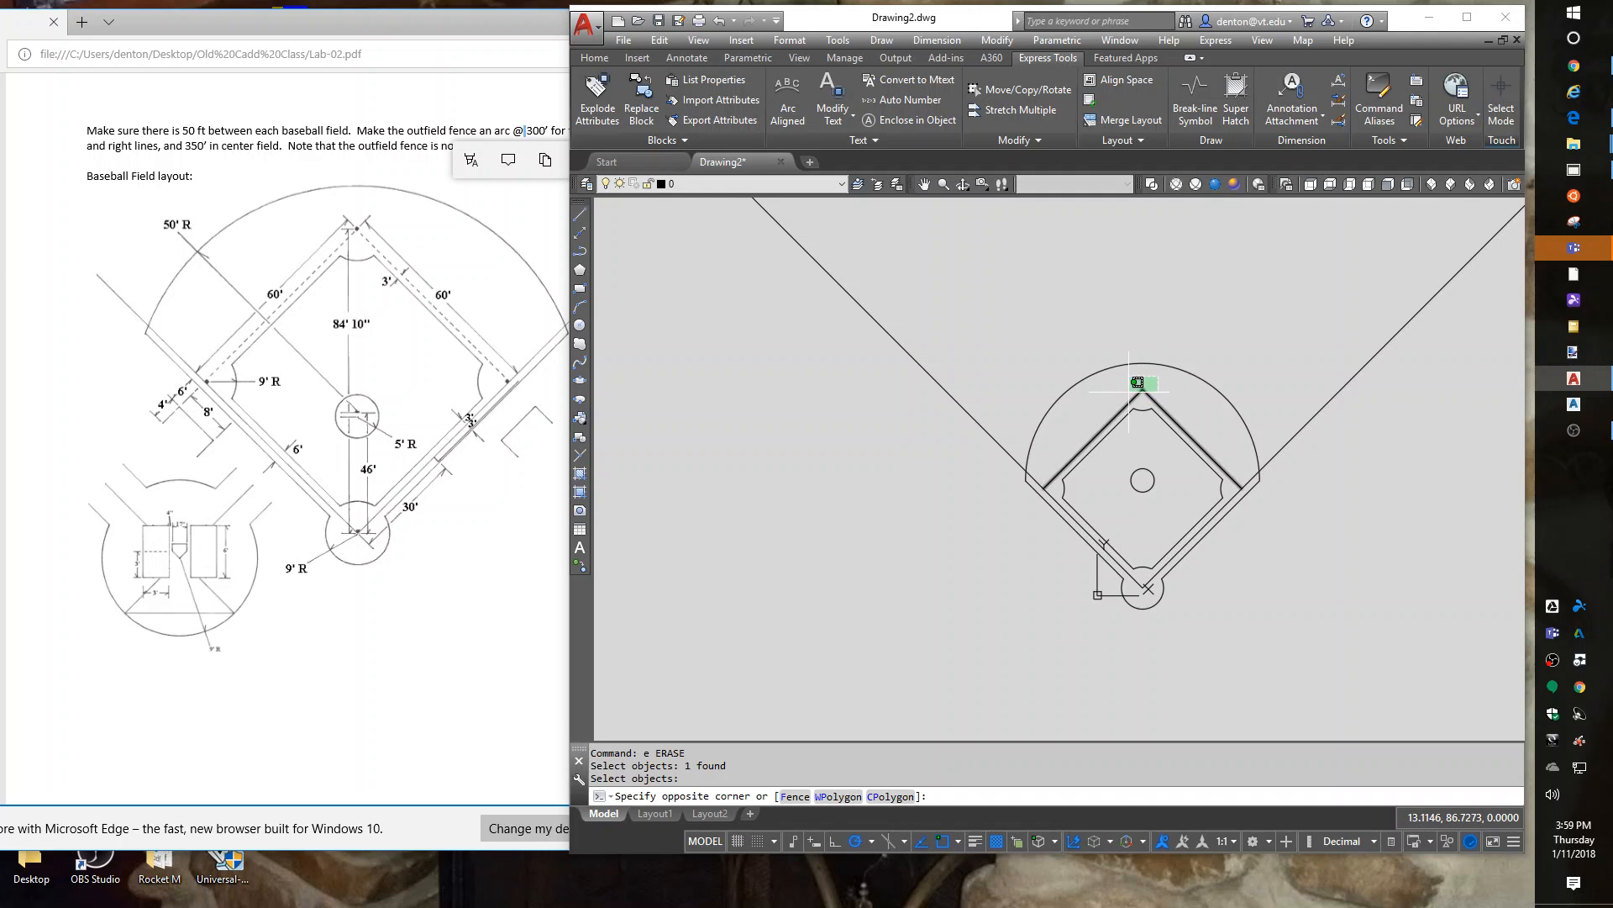
click(1134, 384)
key(Delete)
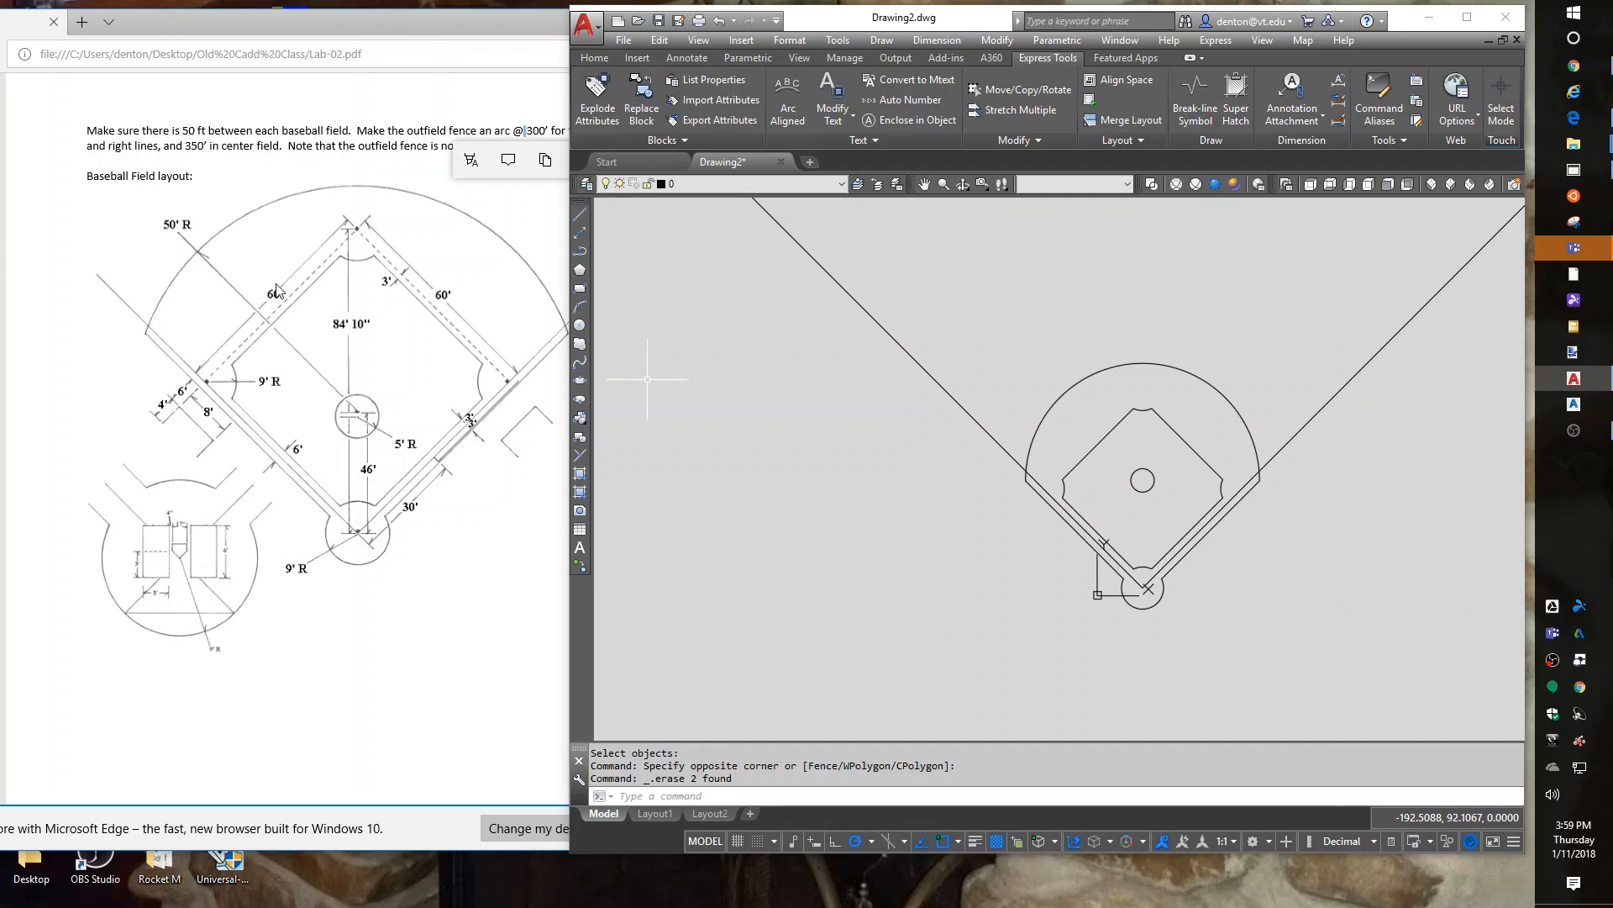
text(u)
key(Return)
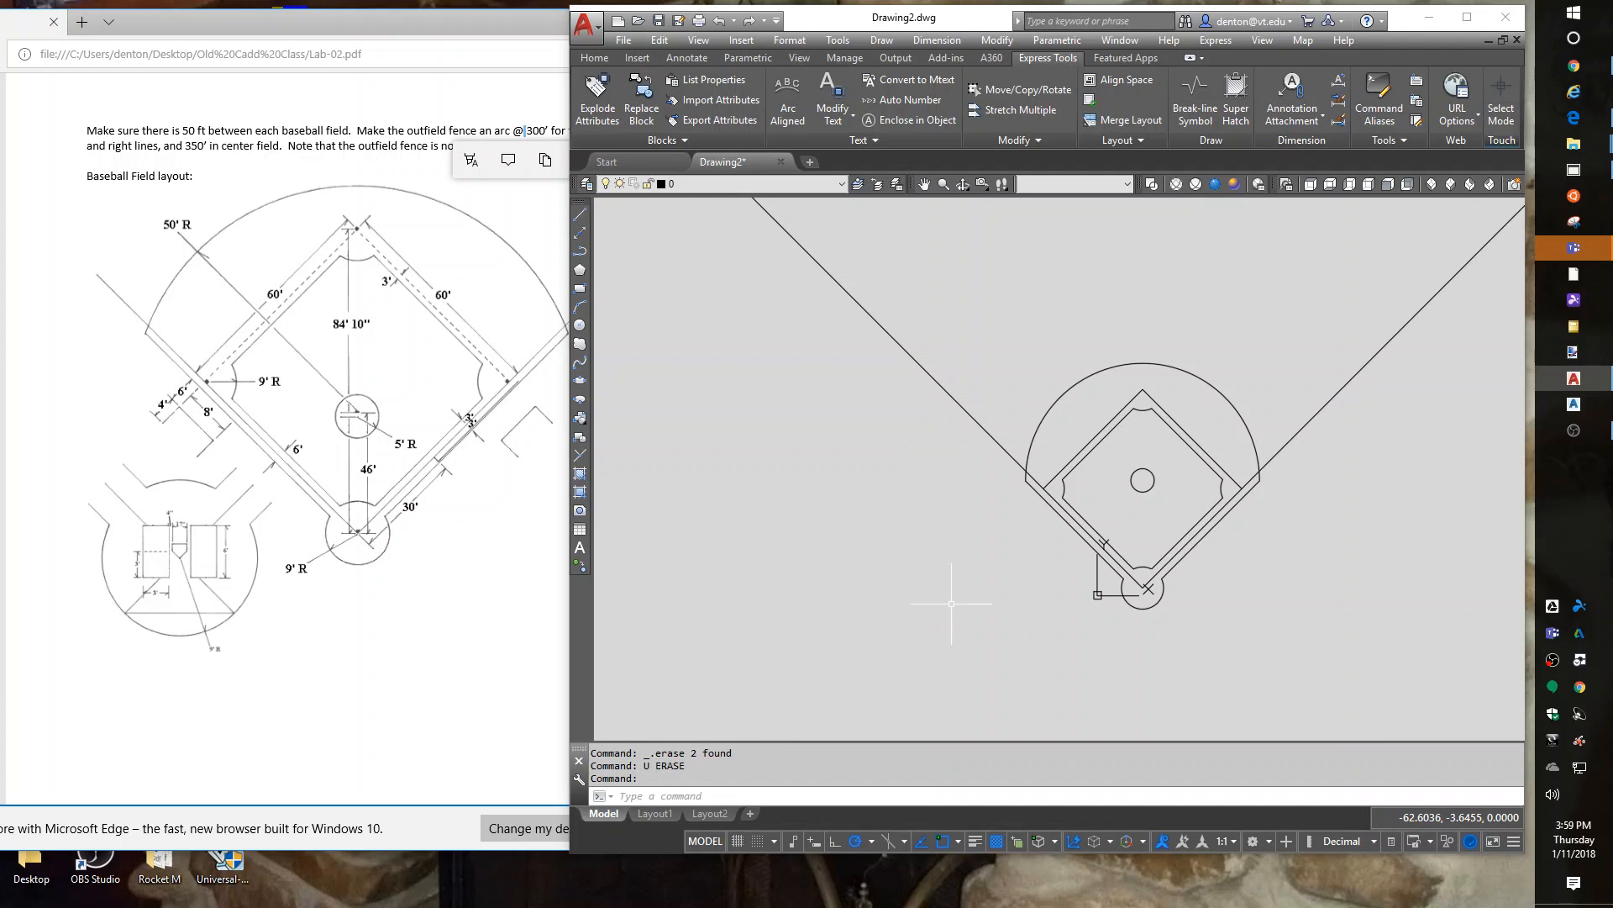
Create two new layers named "field lines" and "hatching grass".
key(Return)
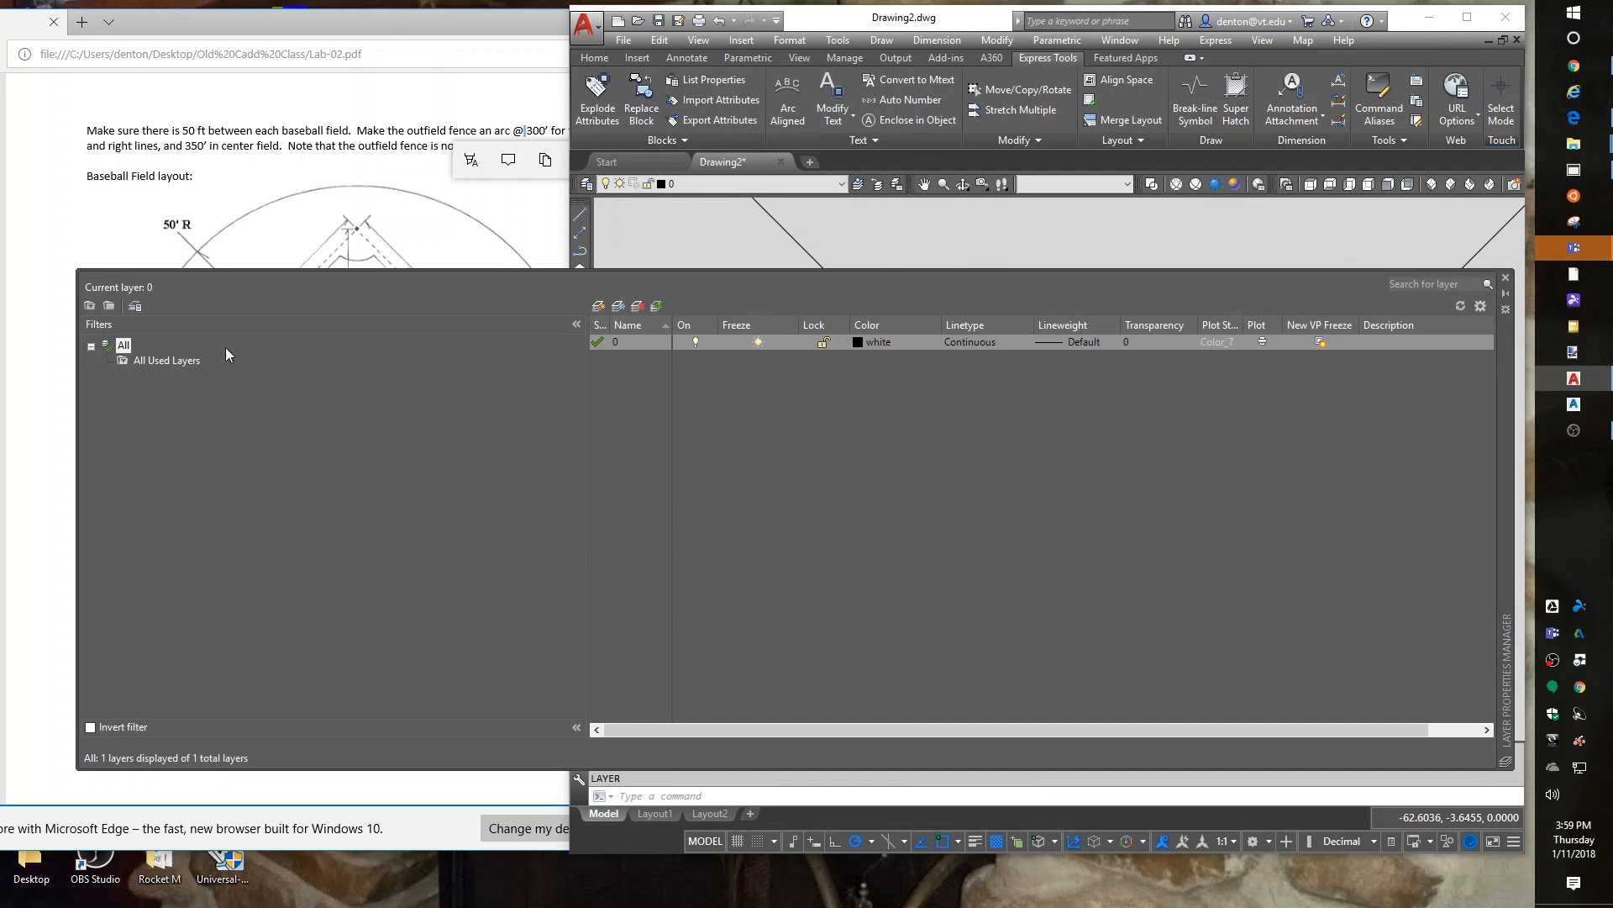
key(alt+n)
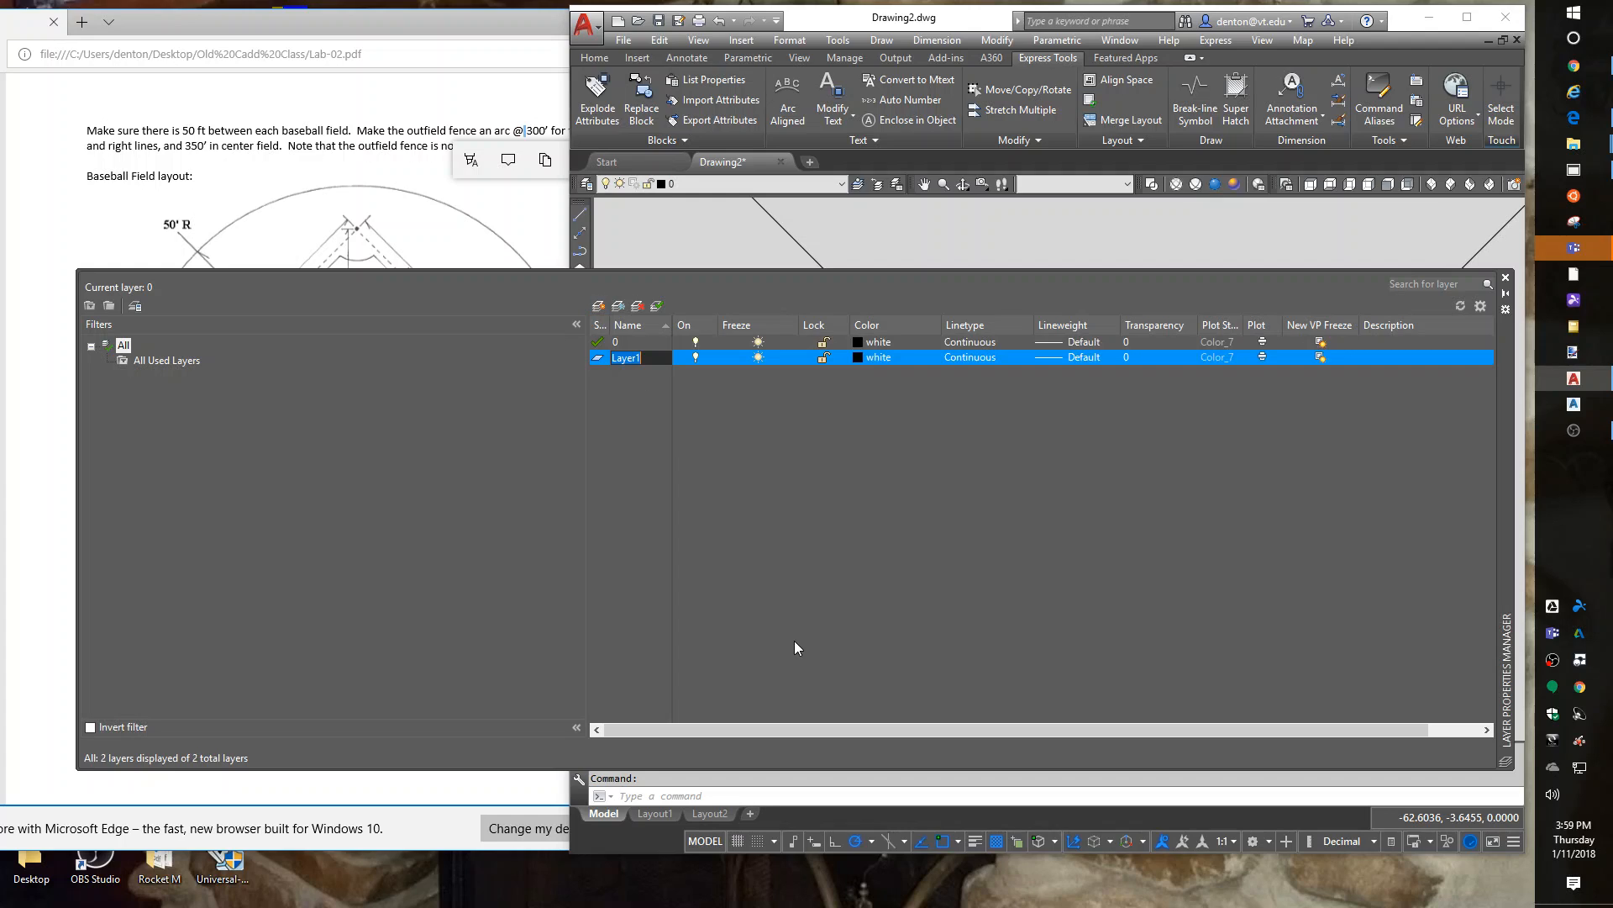
text(field lines)
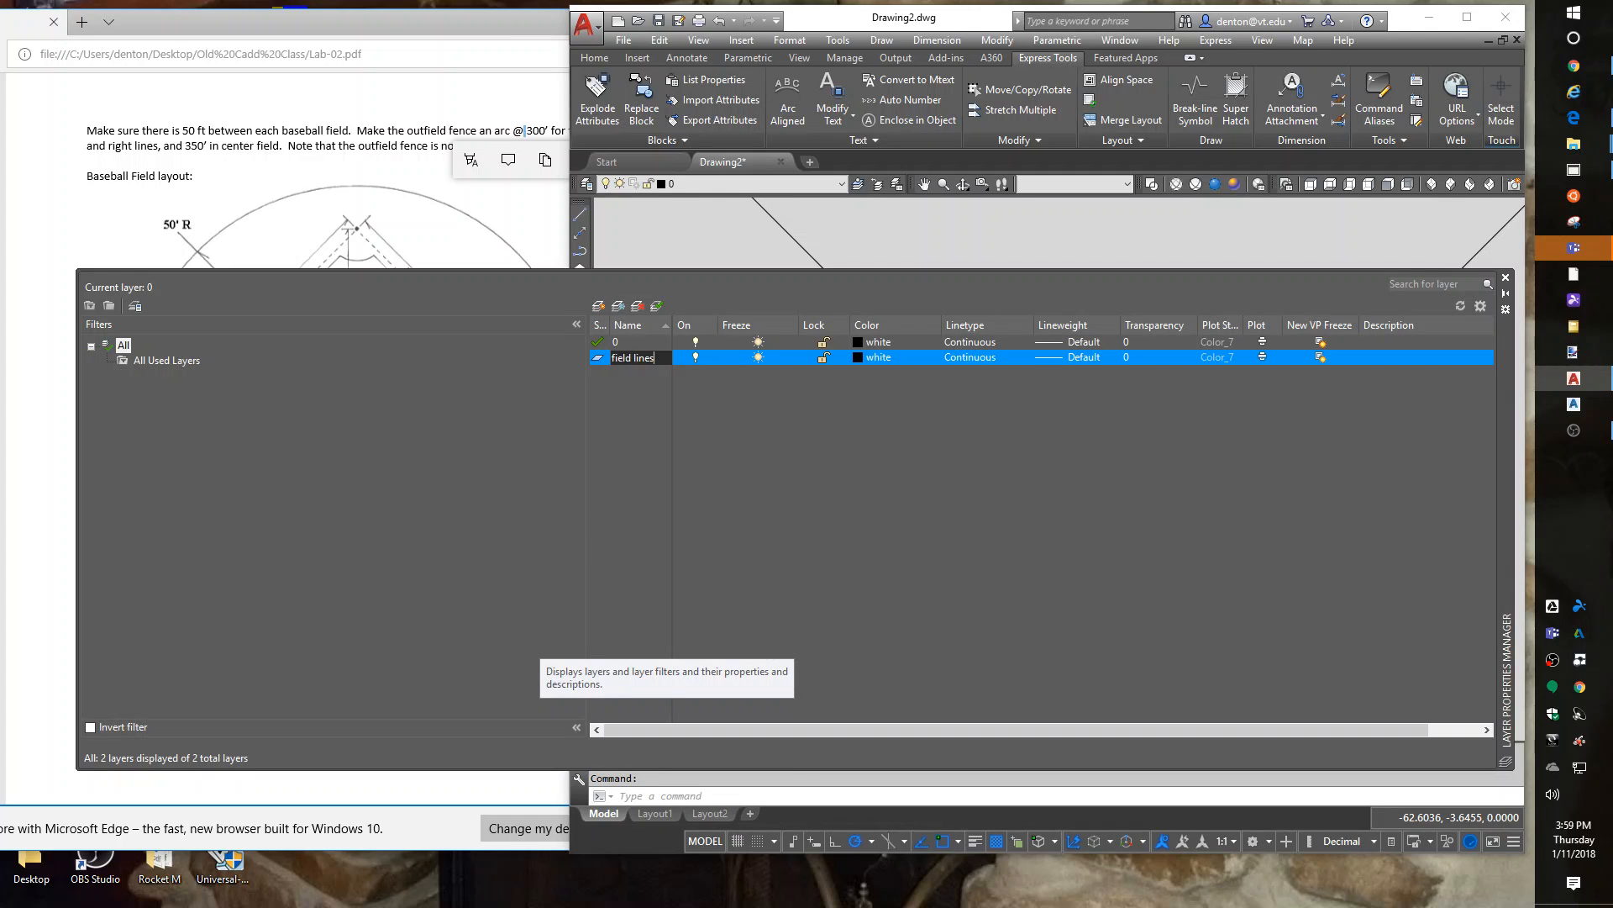
key(Return)
key(alt+n)
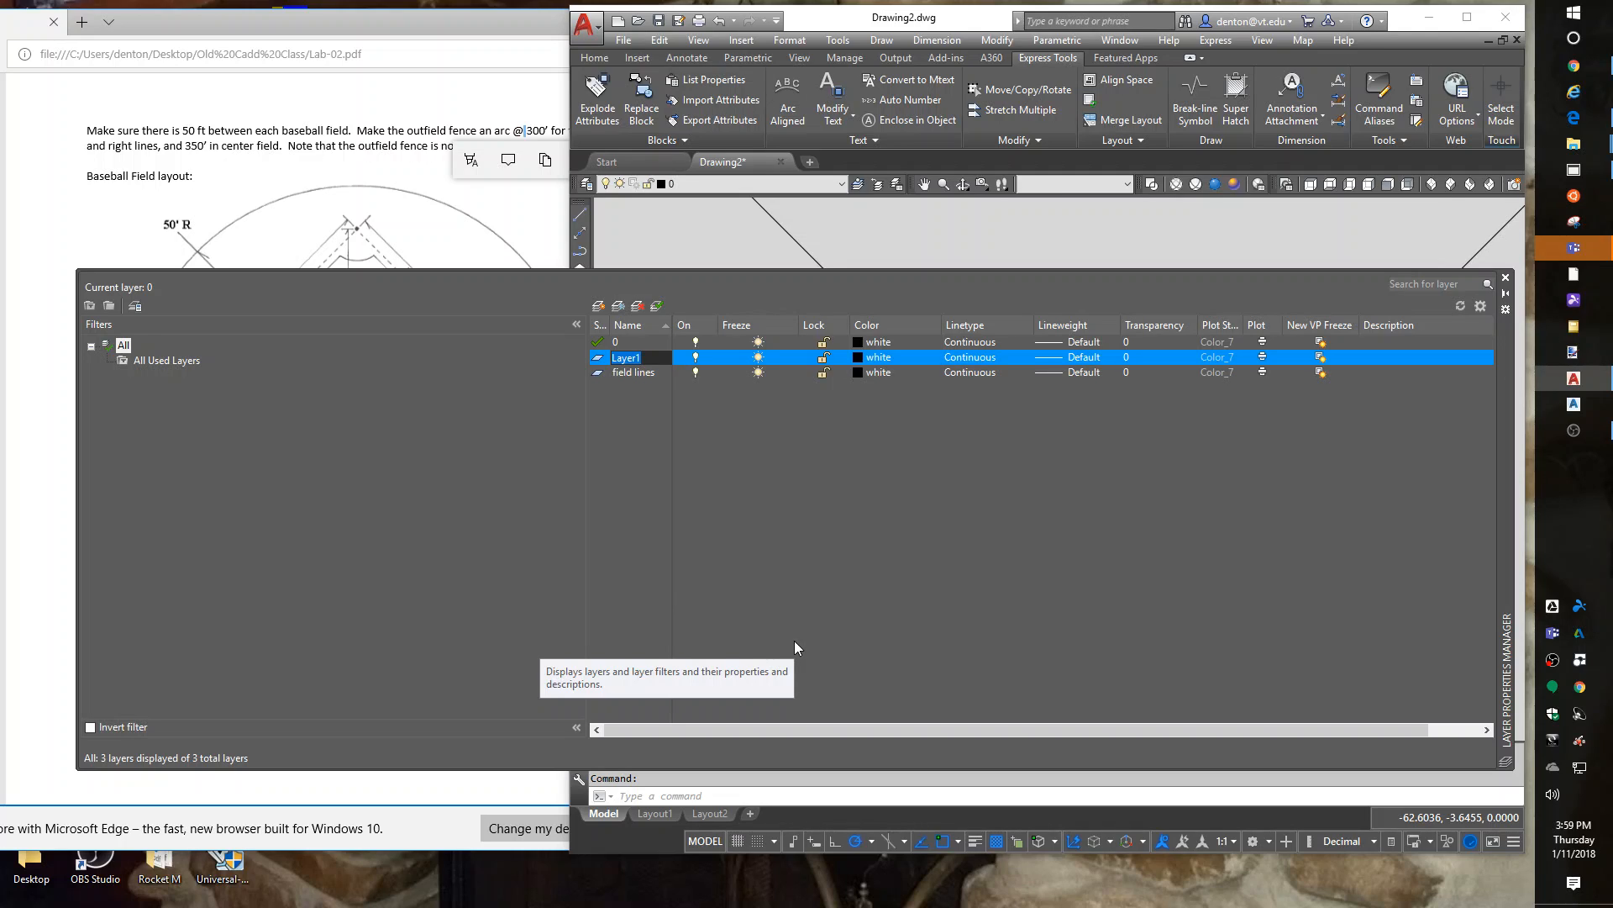
text(ha)
text(tching grass)
key(Return)
Set the field lines layer's colour to magenta and the hatching grass layer's colour to green.
click(871, 372)
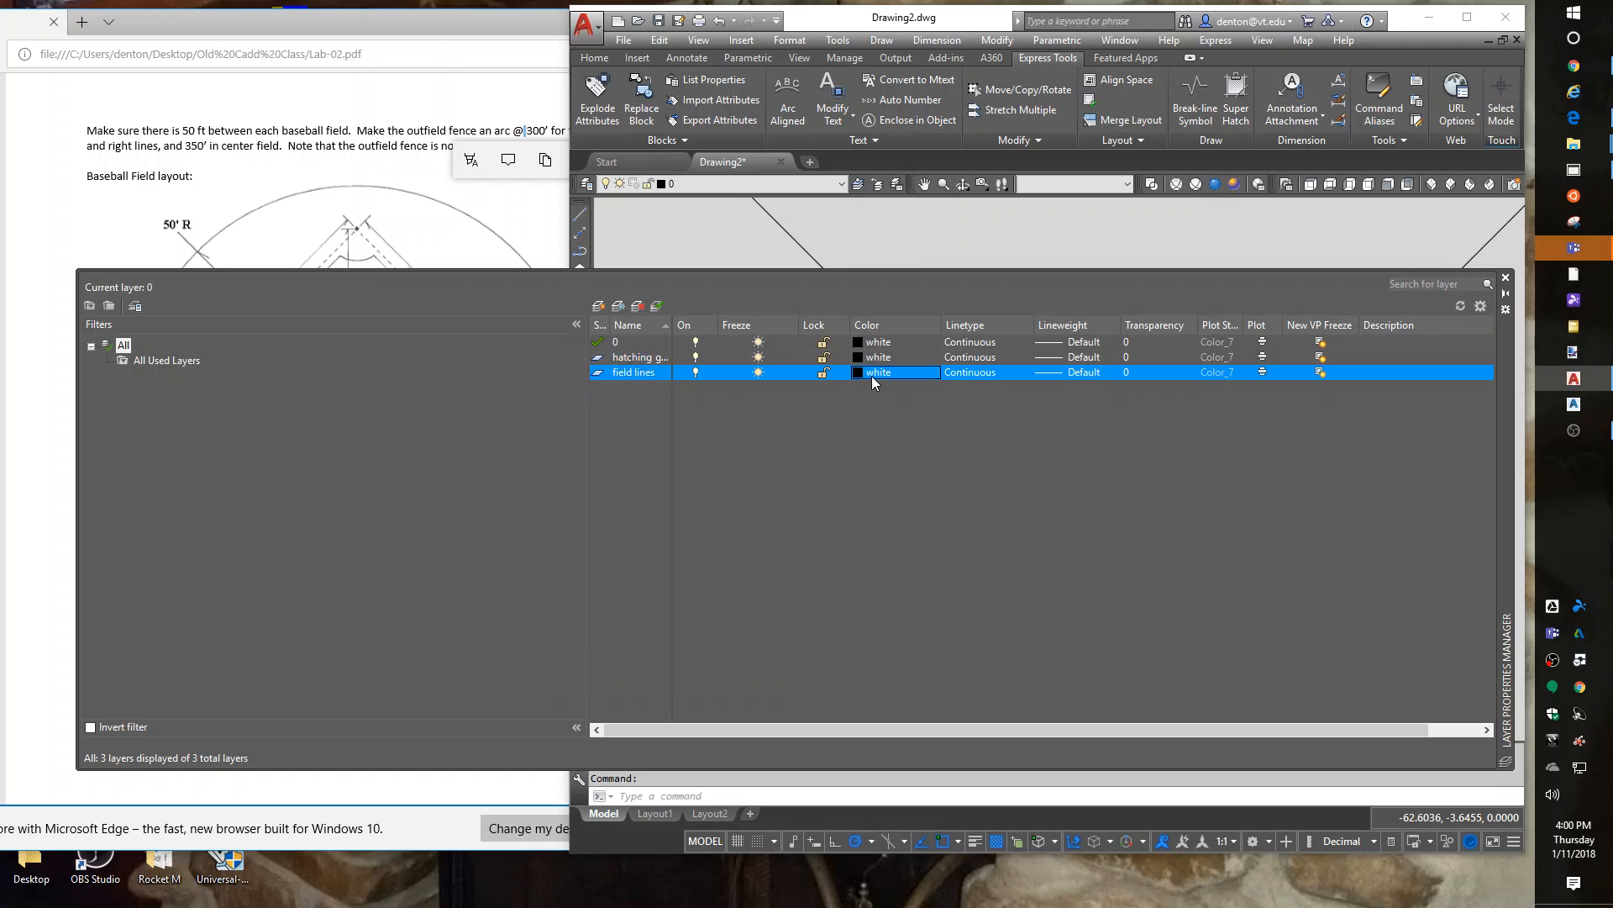
click(746, 502)
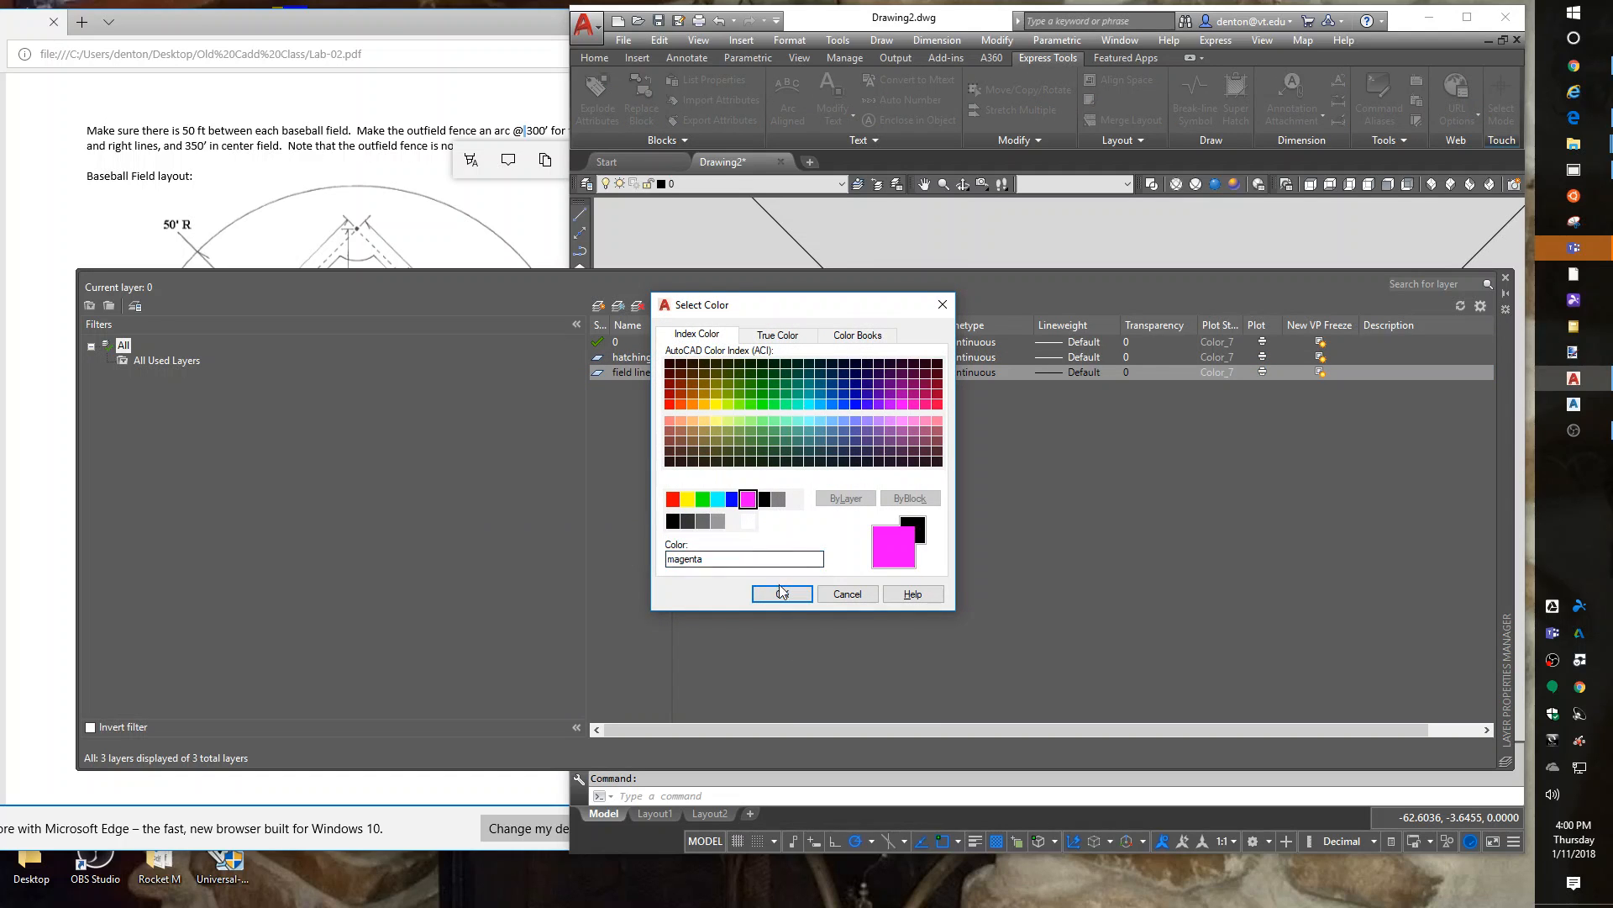
click(780, 593)
click(870, 357)
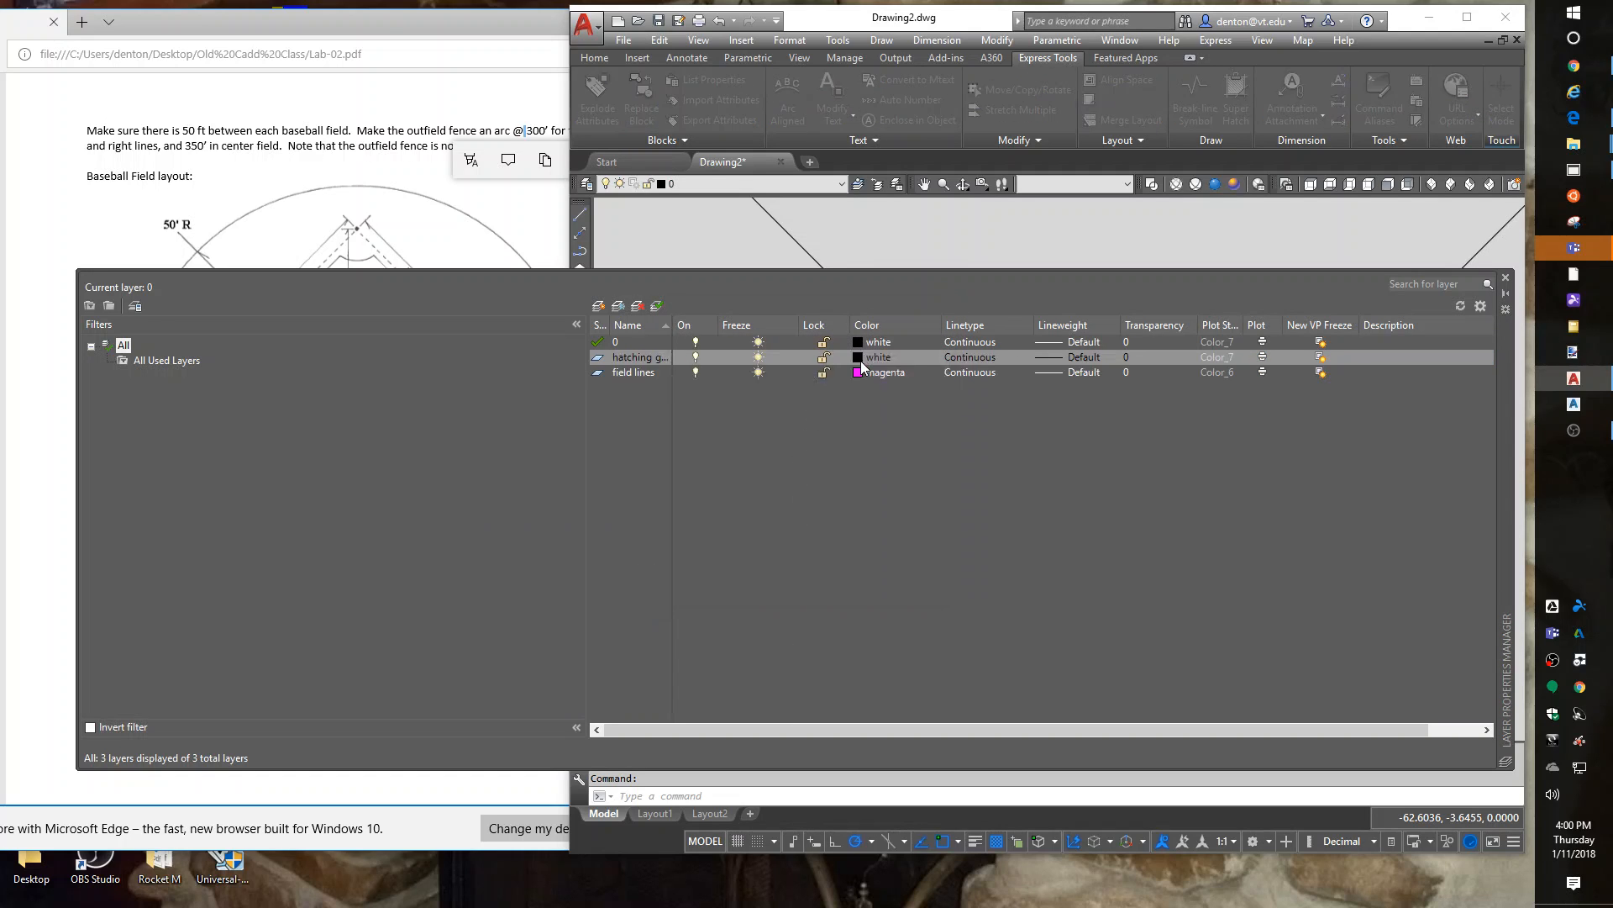
click(703, 500)
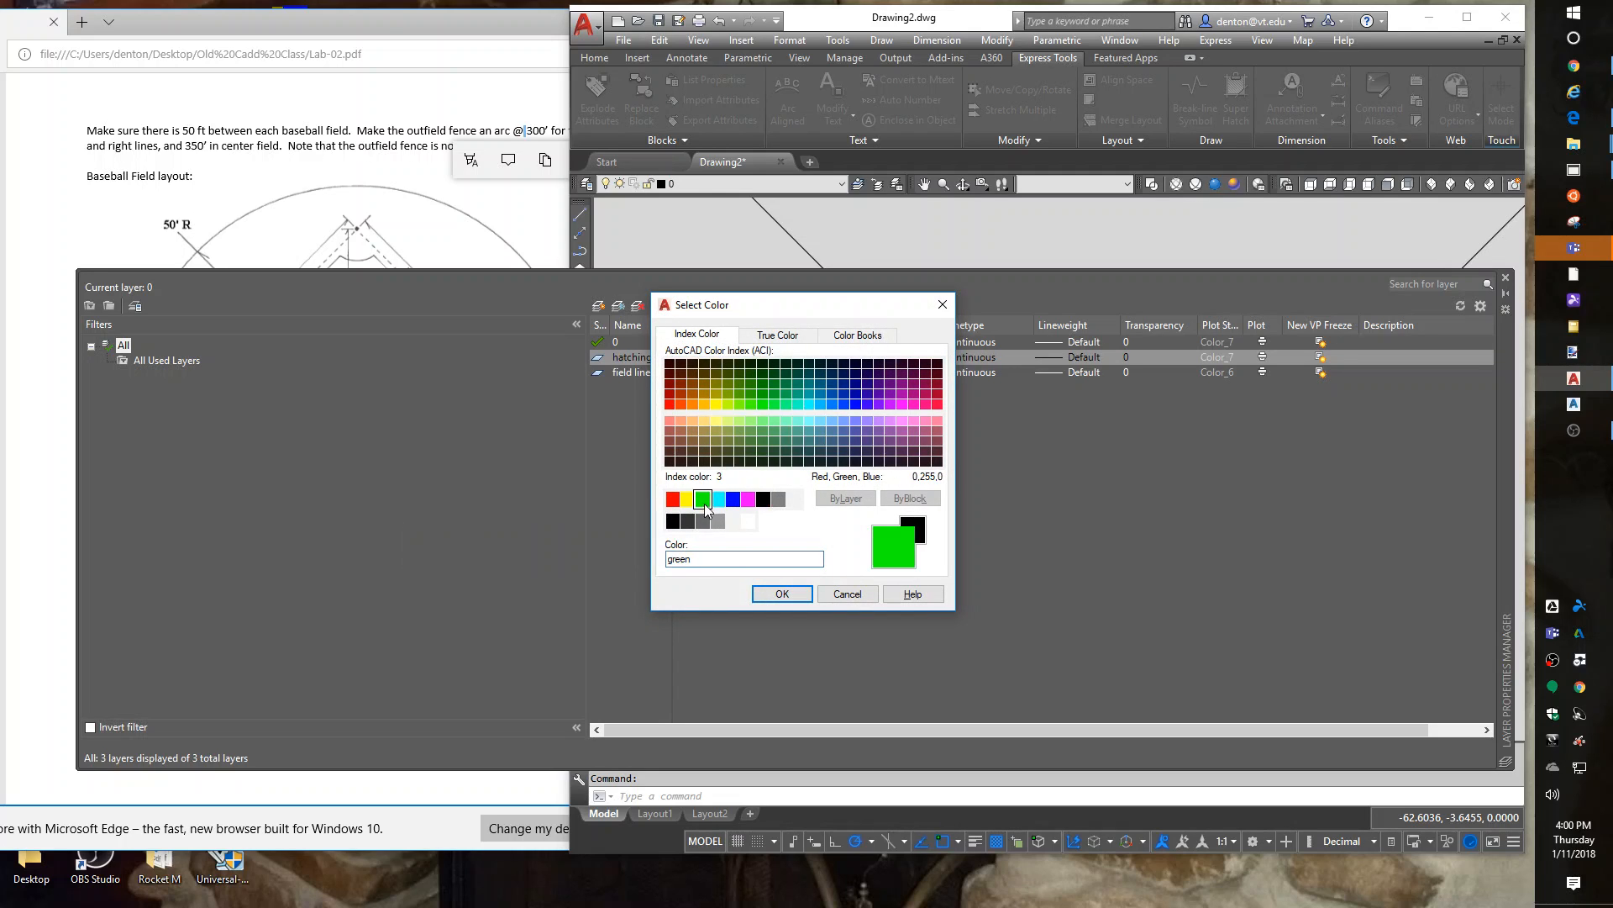
click(782, 593)
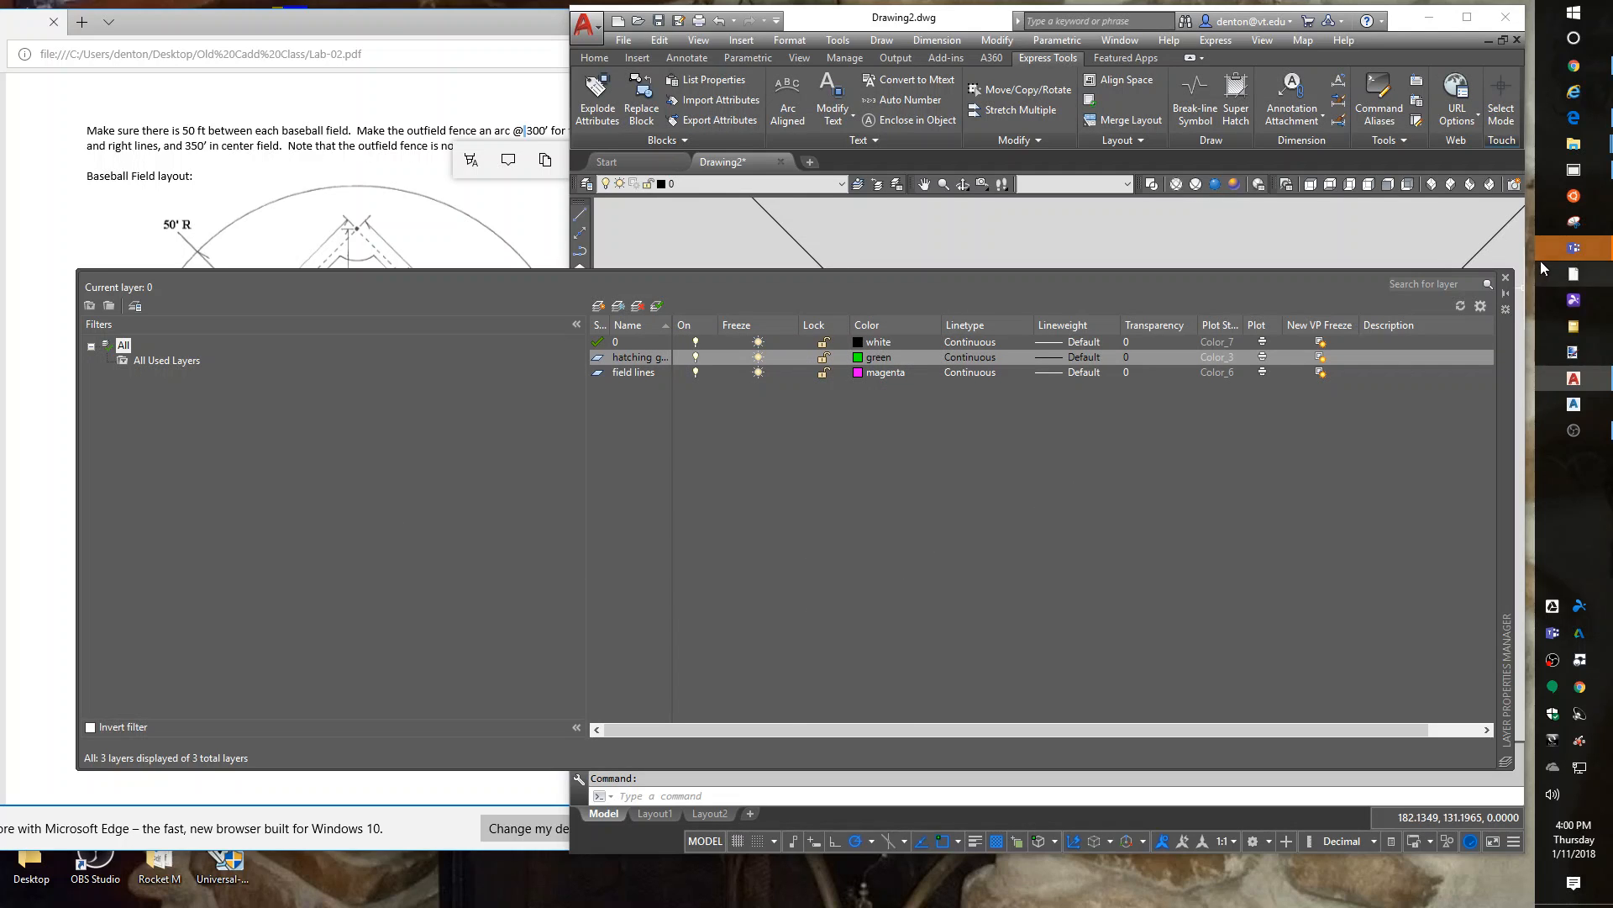
click(1505, 277)
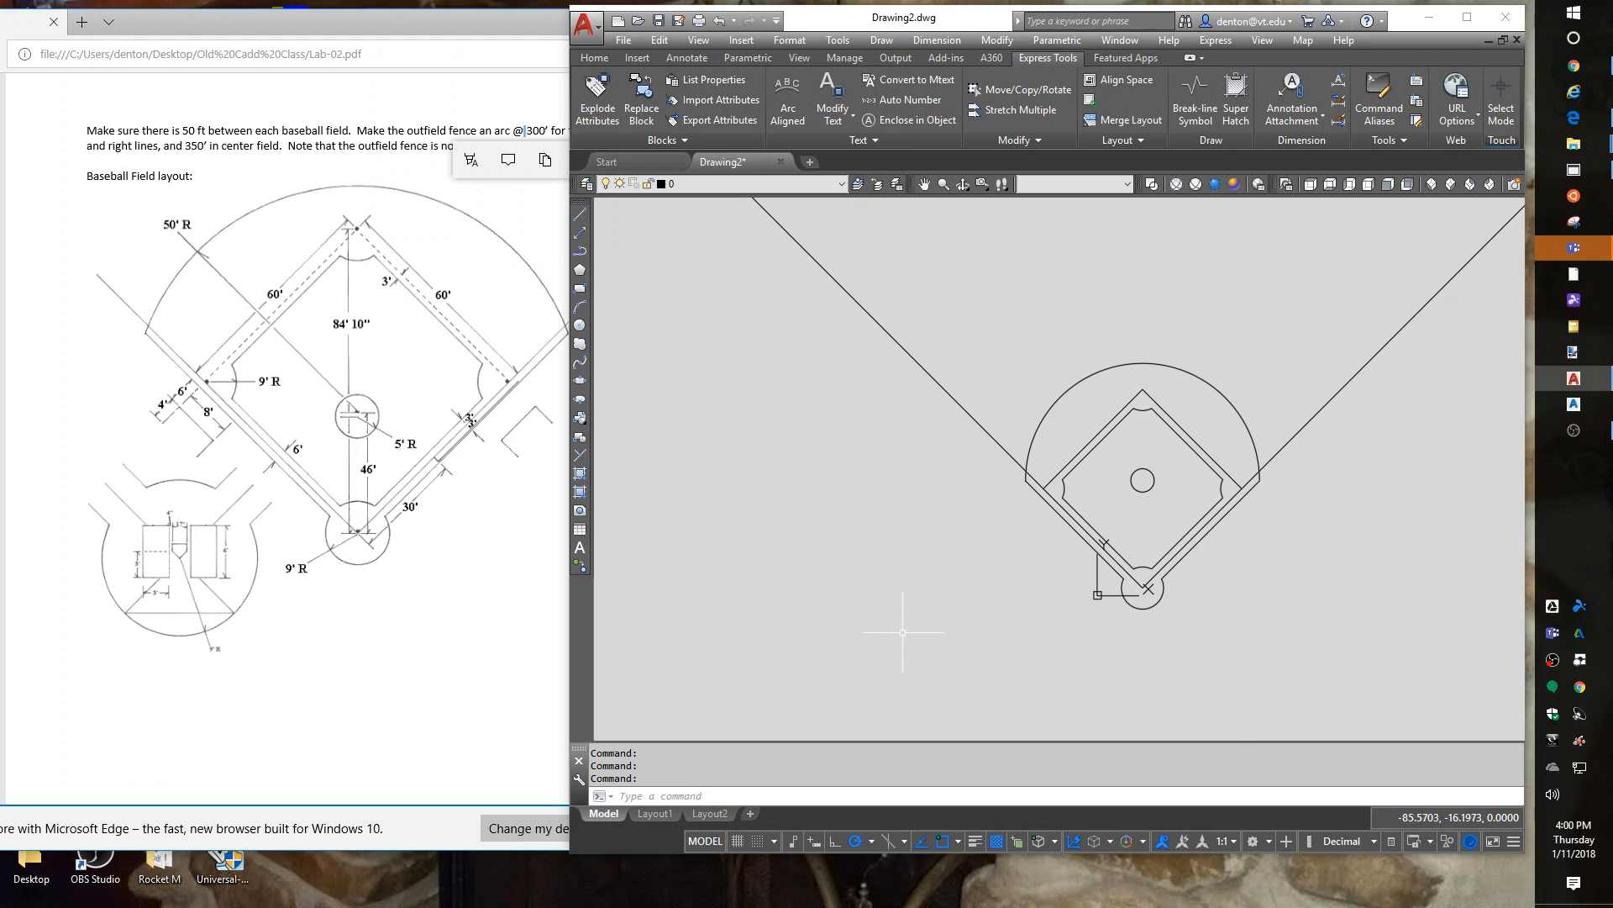
Fill the outfield and the grass area inside the diamond with a Solid hatch, leaving out the pitcher's circle.
text(h HATCH)
key(Return)
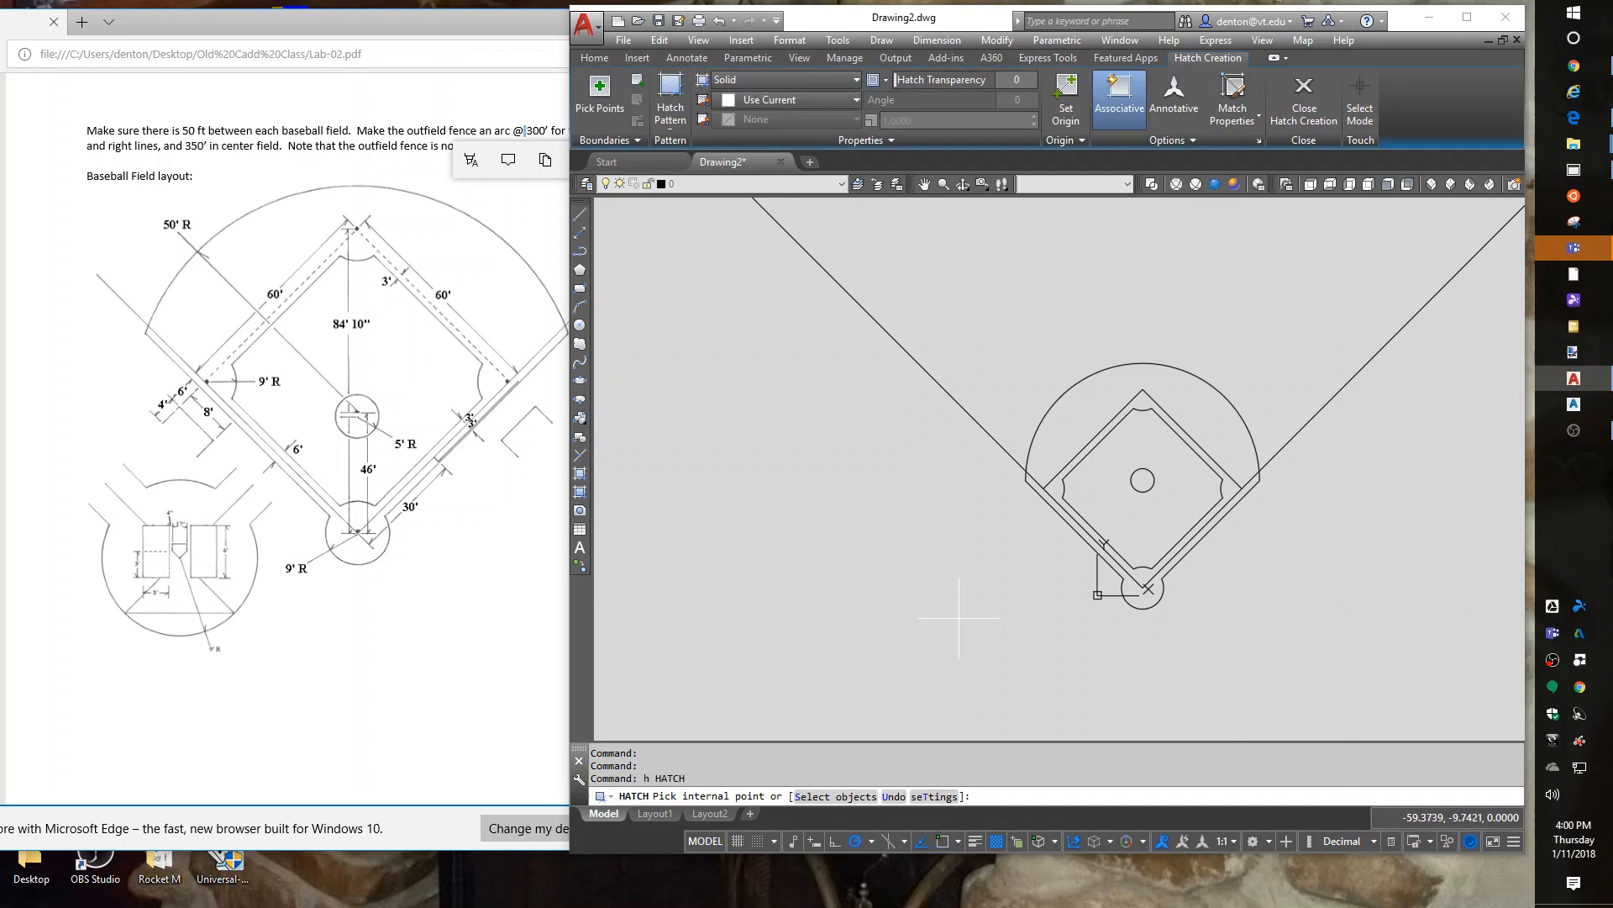
scroll(922, 616, down, 5)
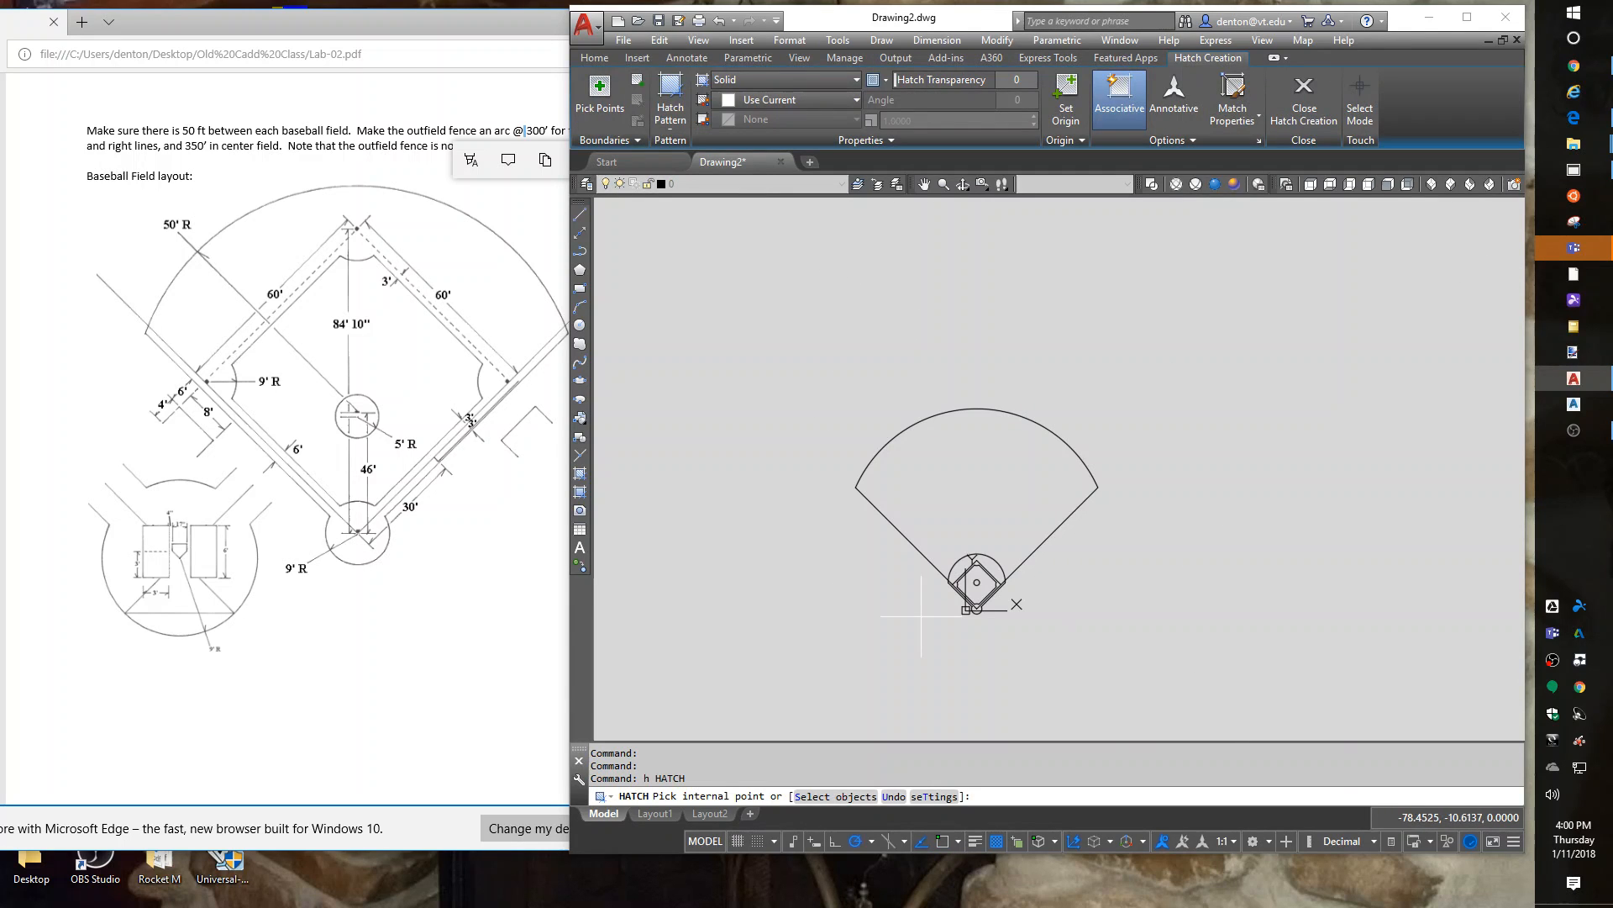
click(1009, 471)
click(978, 579)
key(Return)
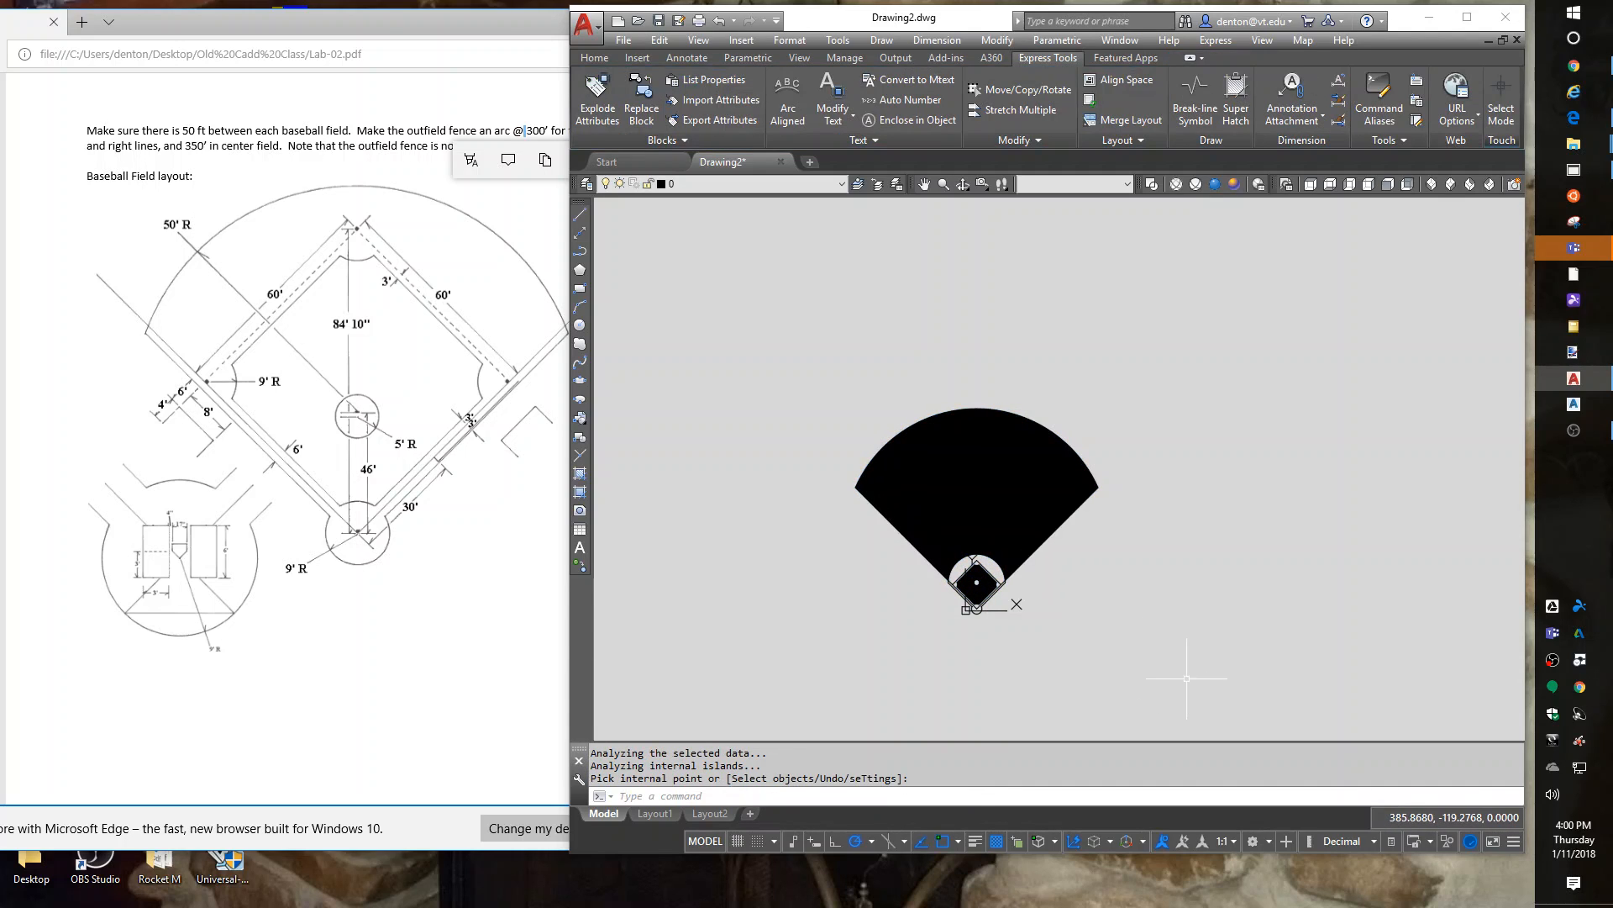
Move the solid outfield and infield hatch onto the hatching grass layer.
click(1003, 473)
click(1003, 473)
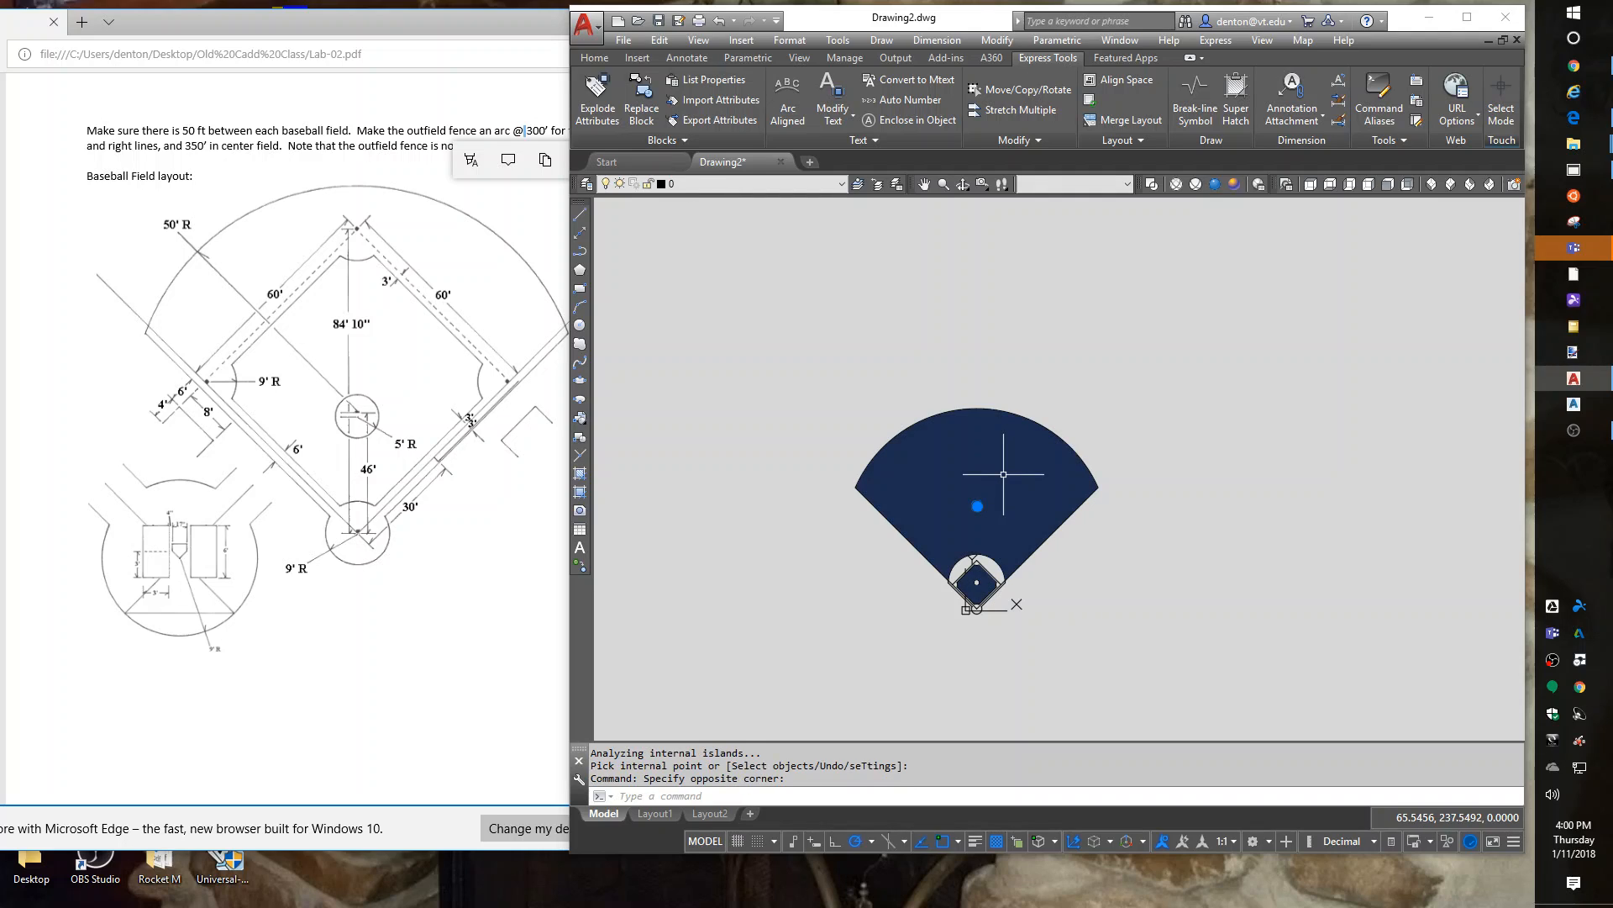
click(688, 185)
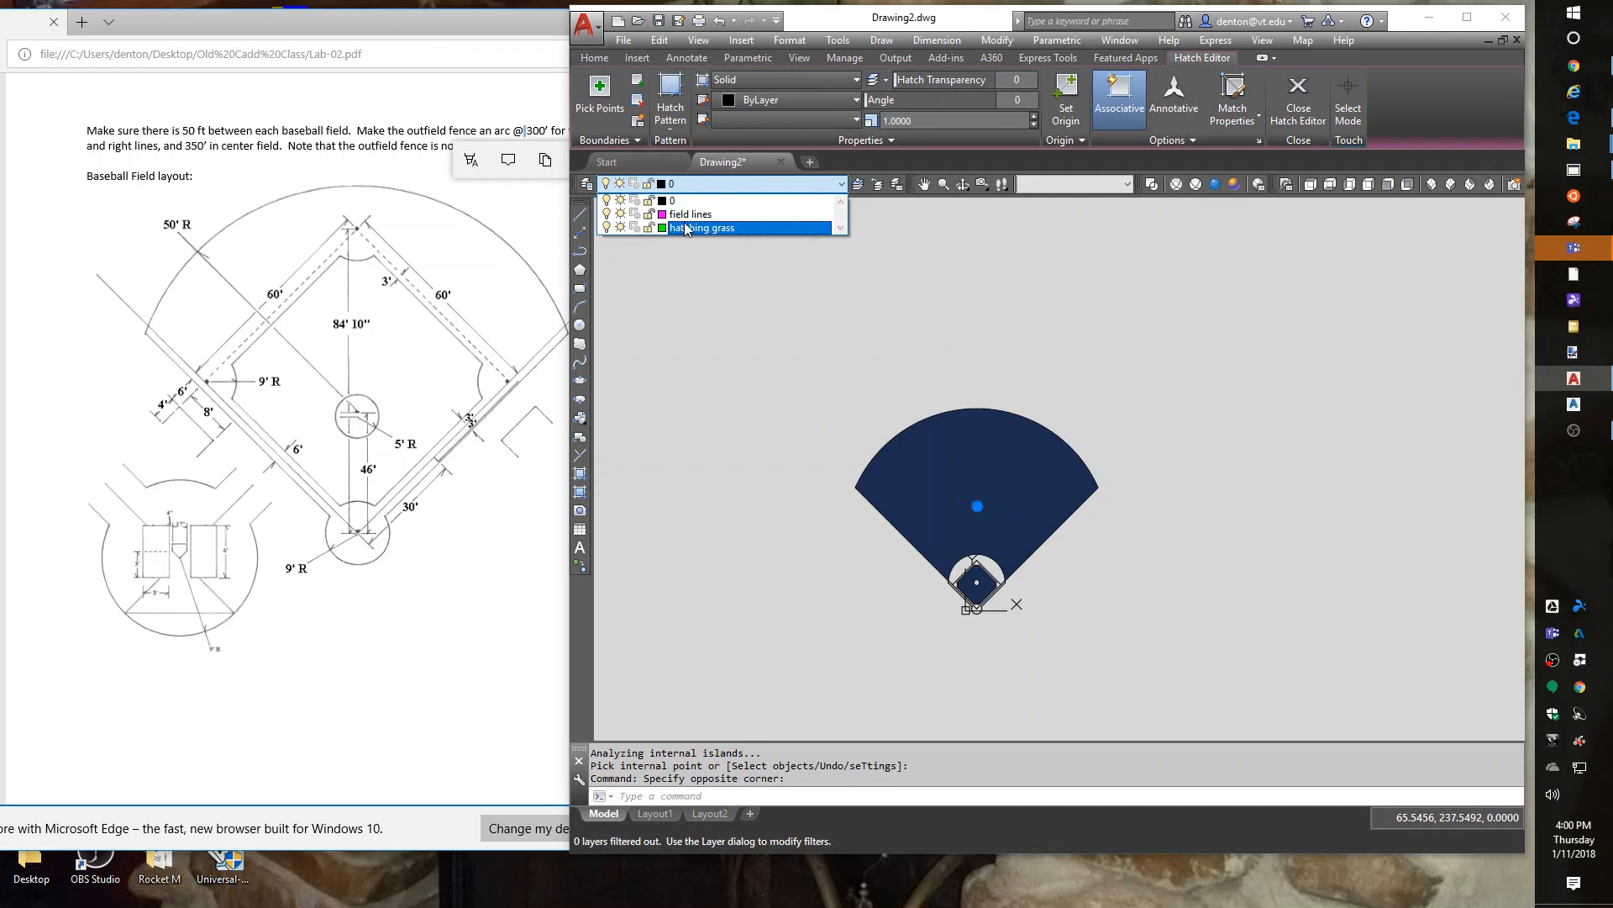
click(702, 227)
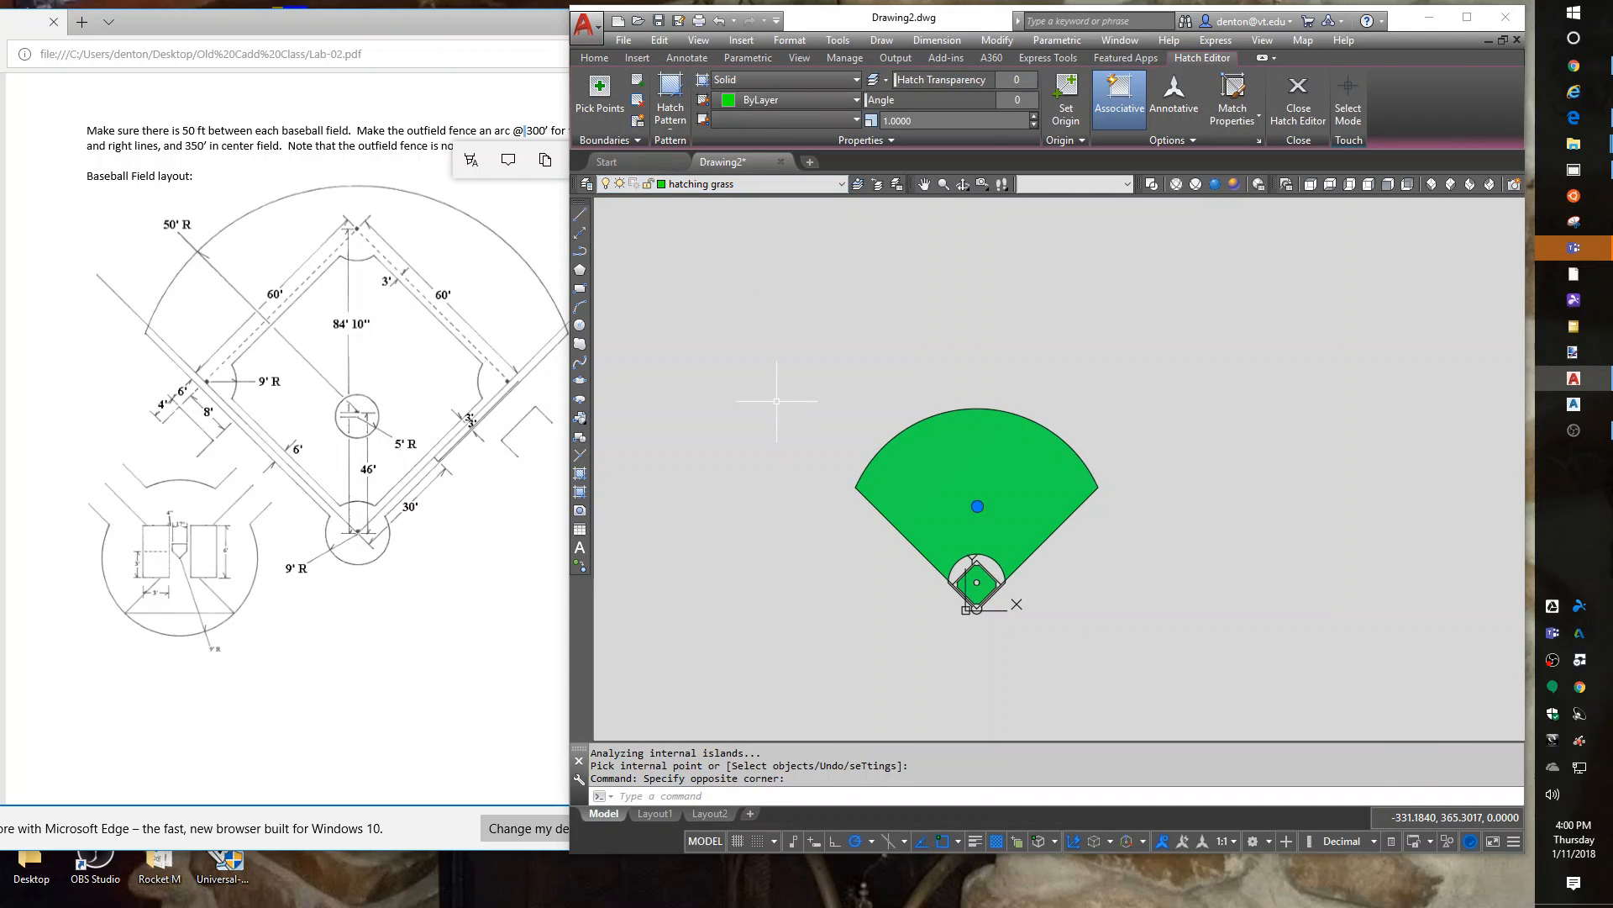
key(Escape)
Move all the field outline geometry, without the hatch, onto the field lines layer.
click(752, 308)
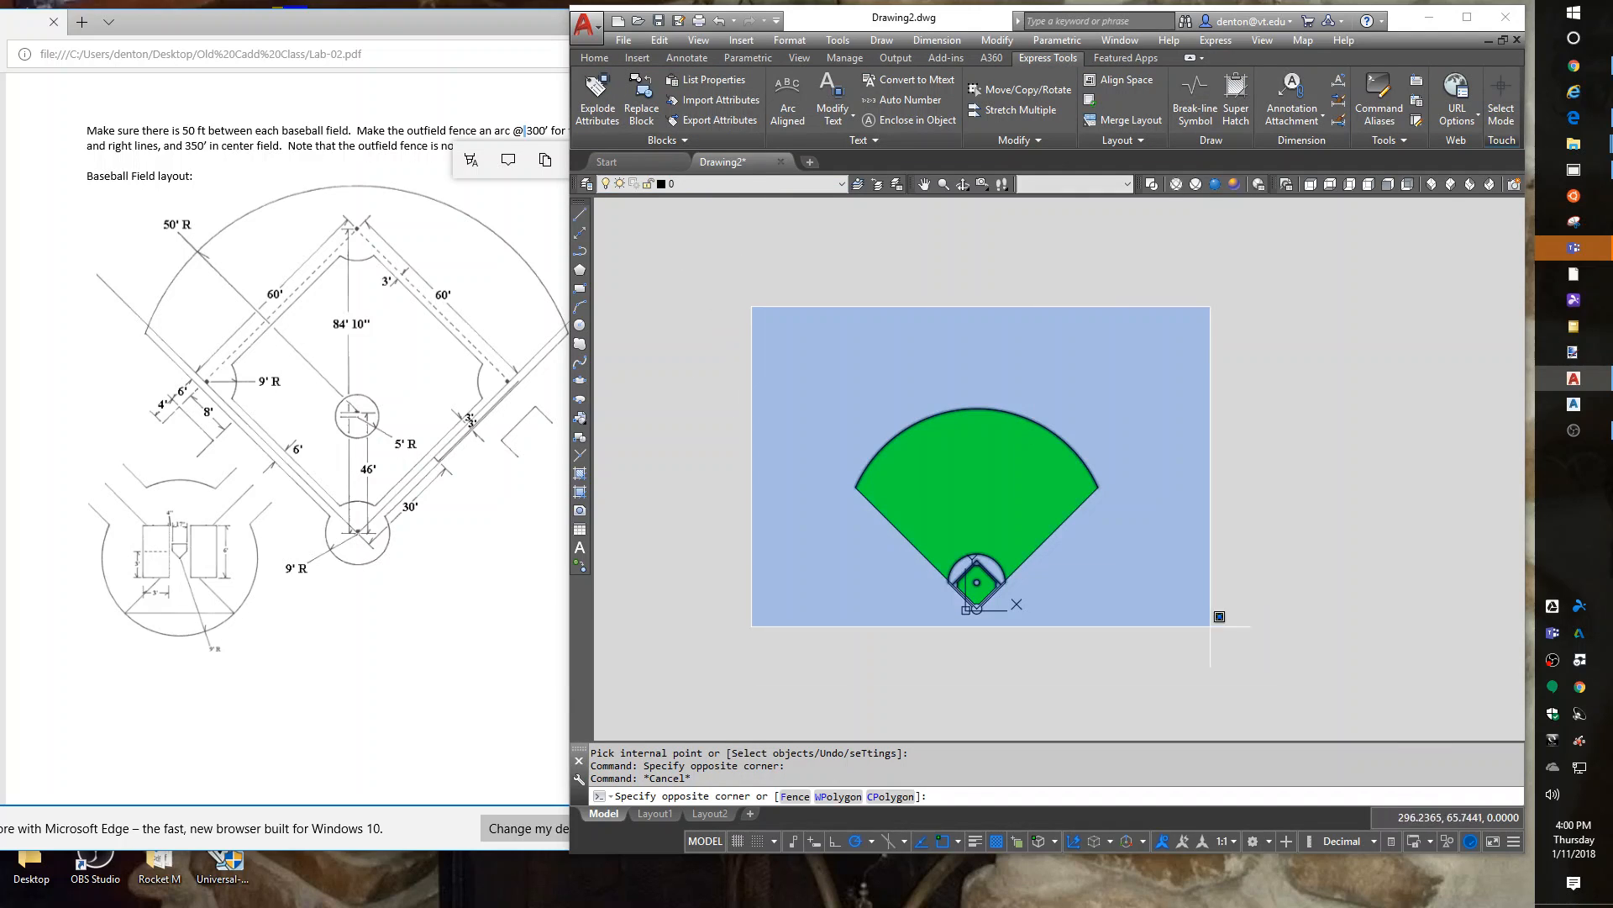
click(1209, 717)
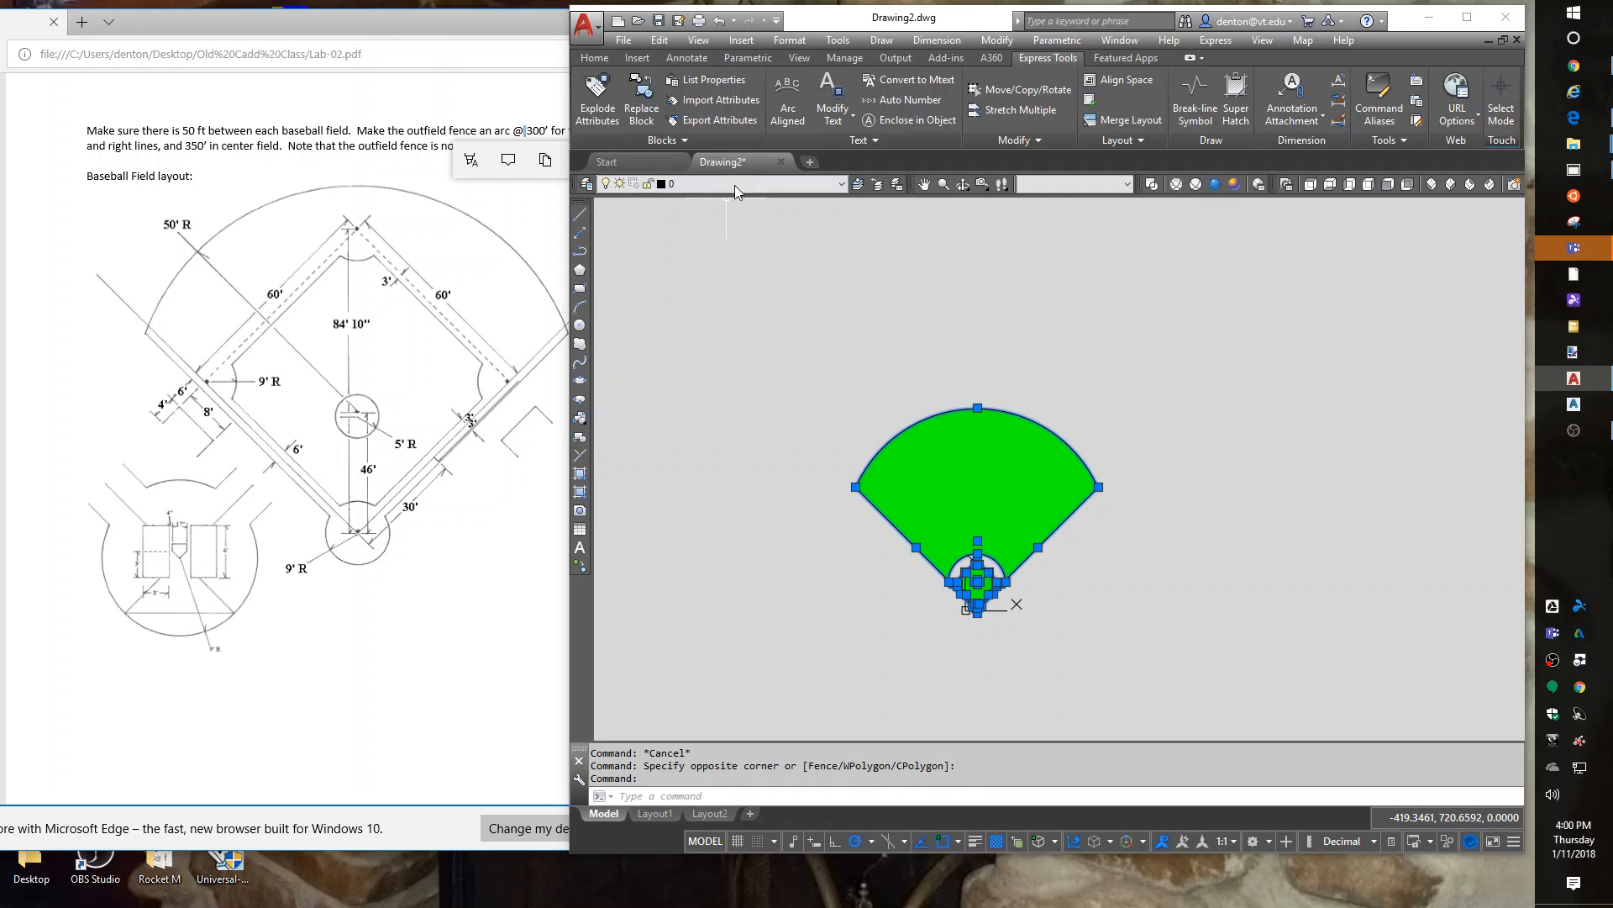
click(731, 185)
click(710, 208)
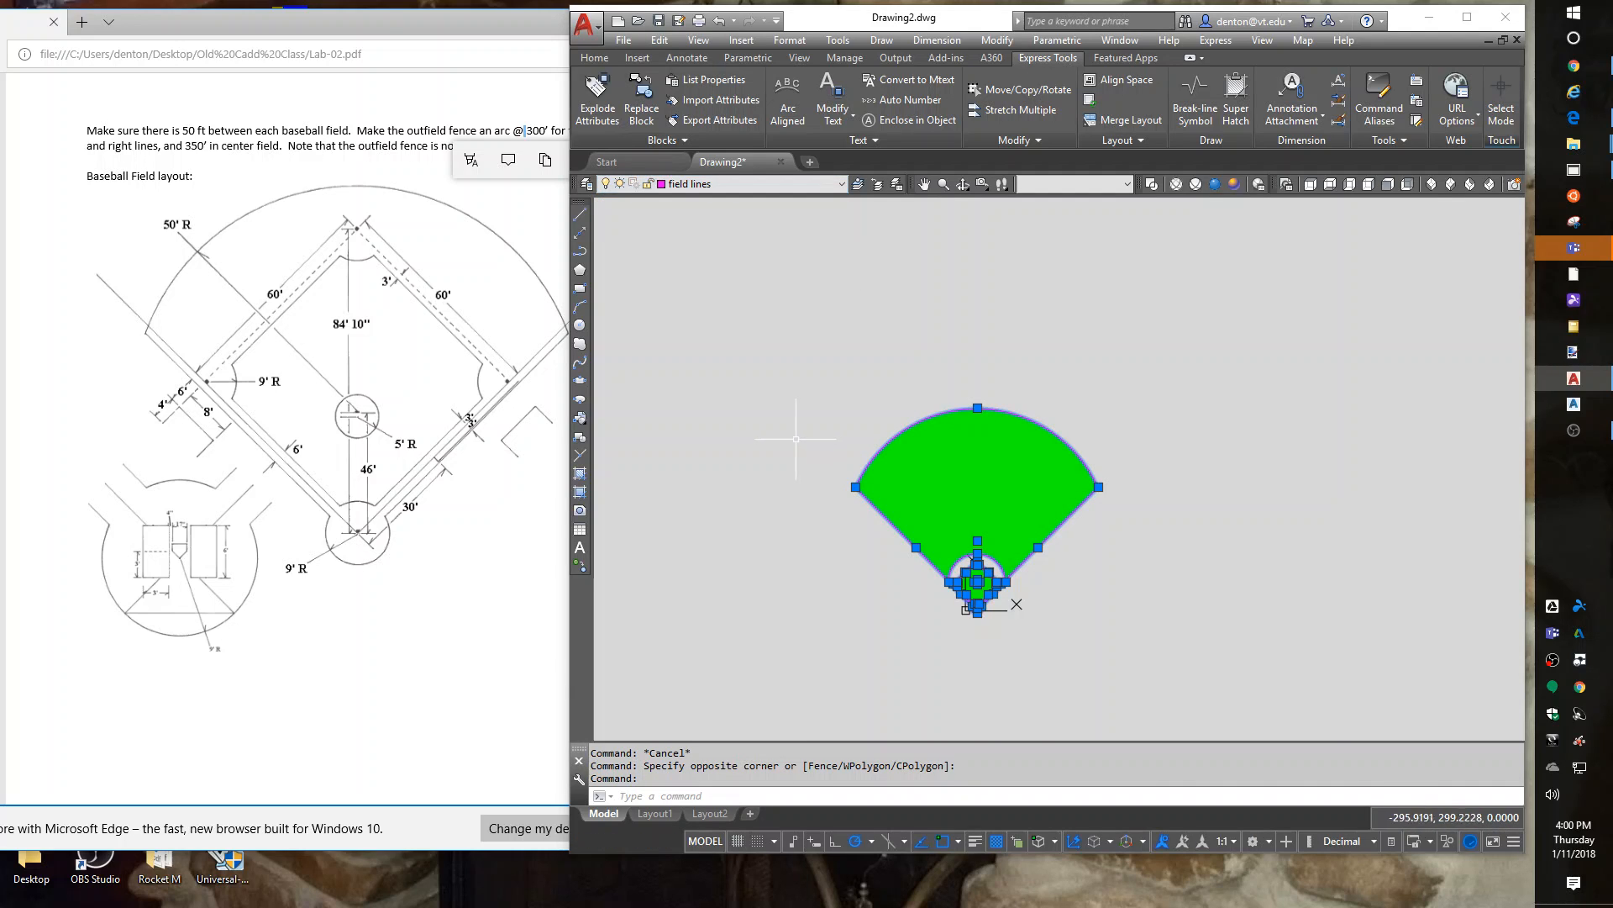
key(Escape)
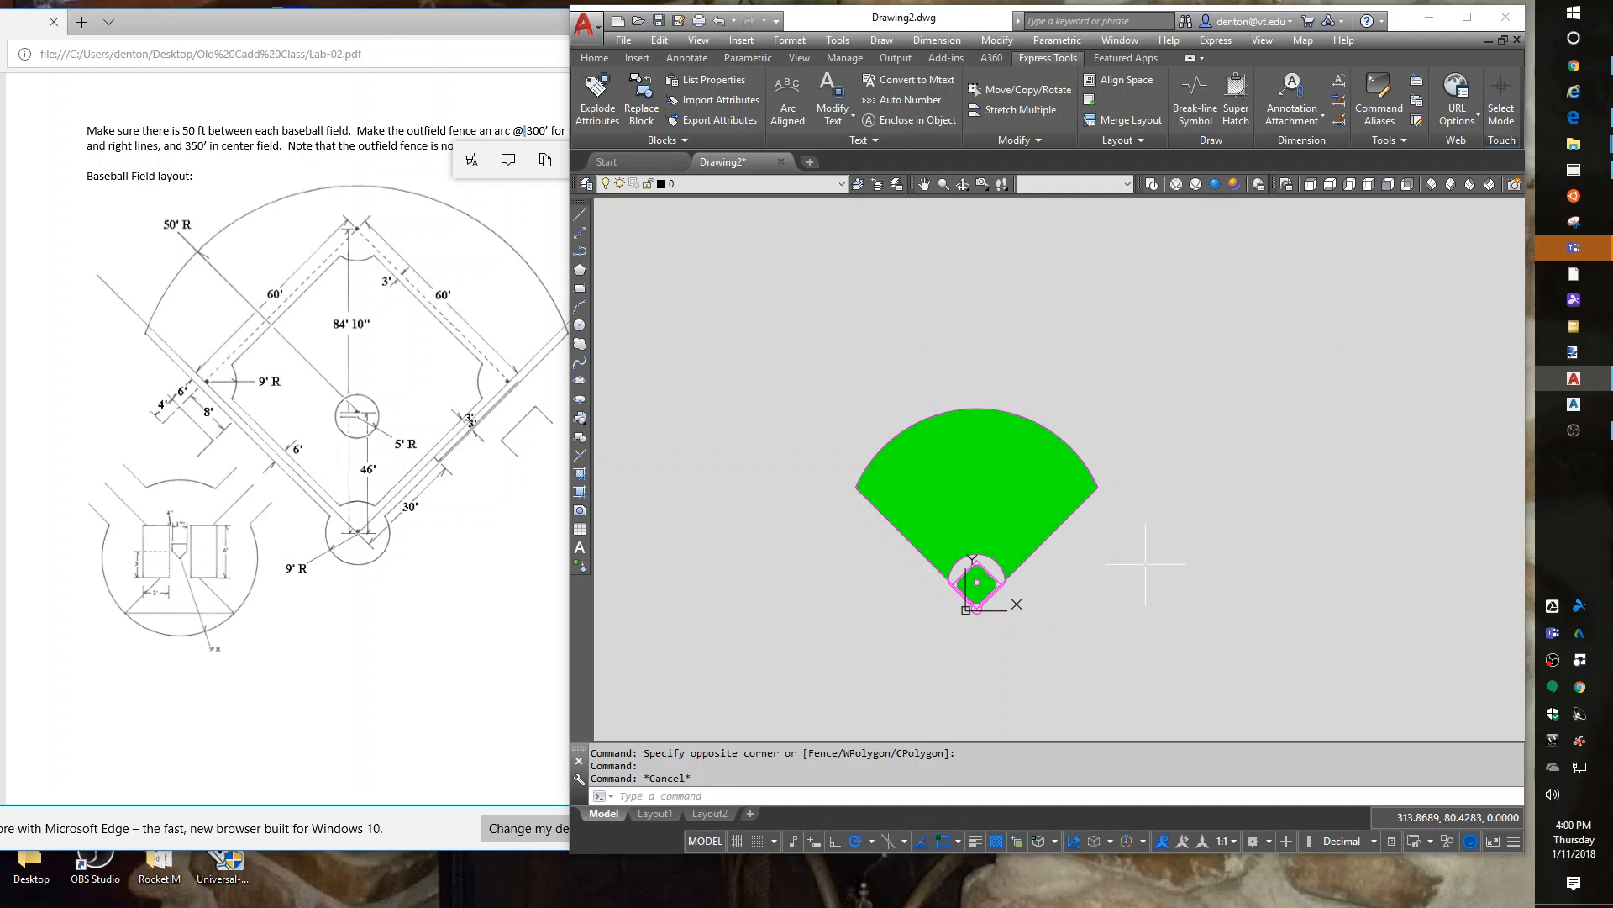
Load the HIDDEN linetype from acad.lin into the drawing.
scroll(903, 579, up, 1)
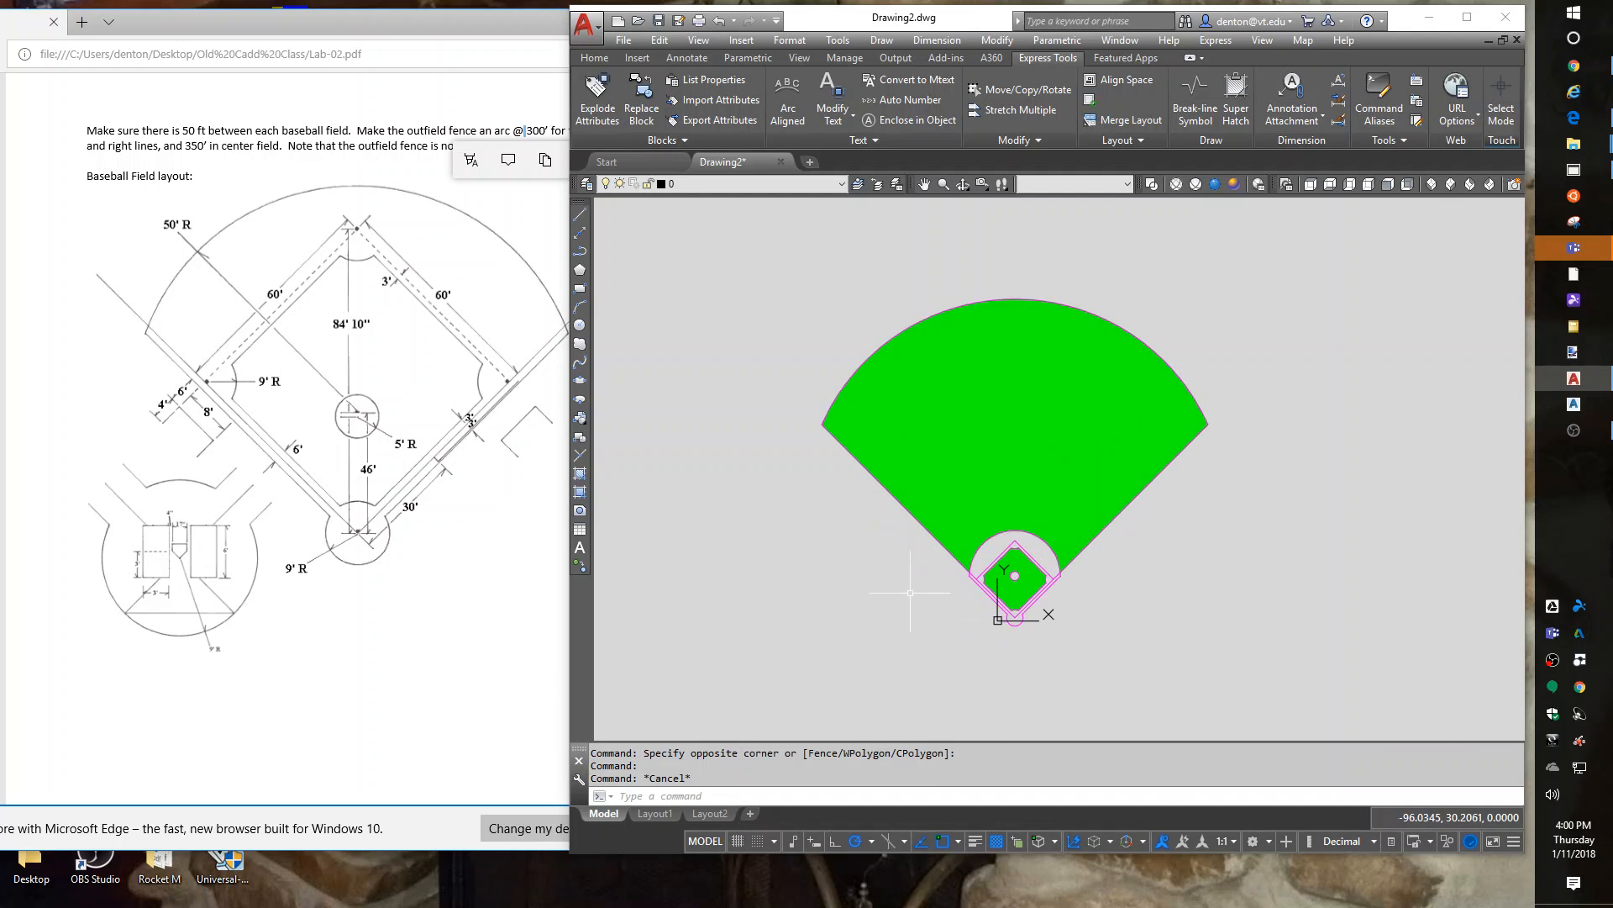
scroll(888, 538, up, 1)
mouse_move(930, 531)
middle_down()
mouse_move(927, 628)
mouse_move(946, 567)
middle_up()
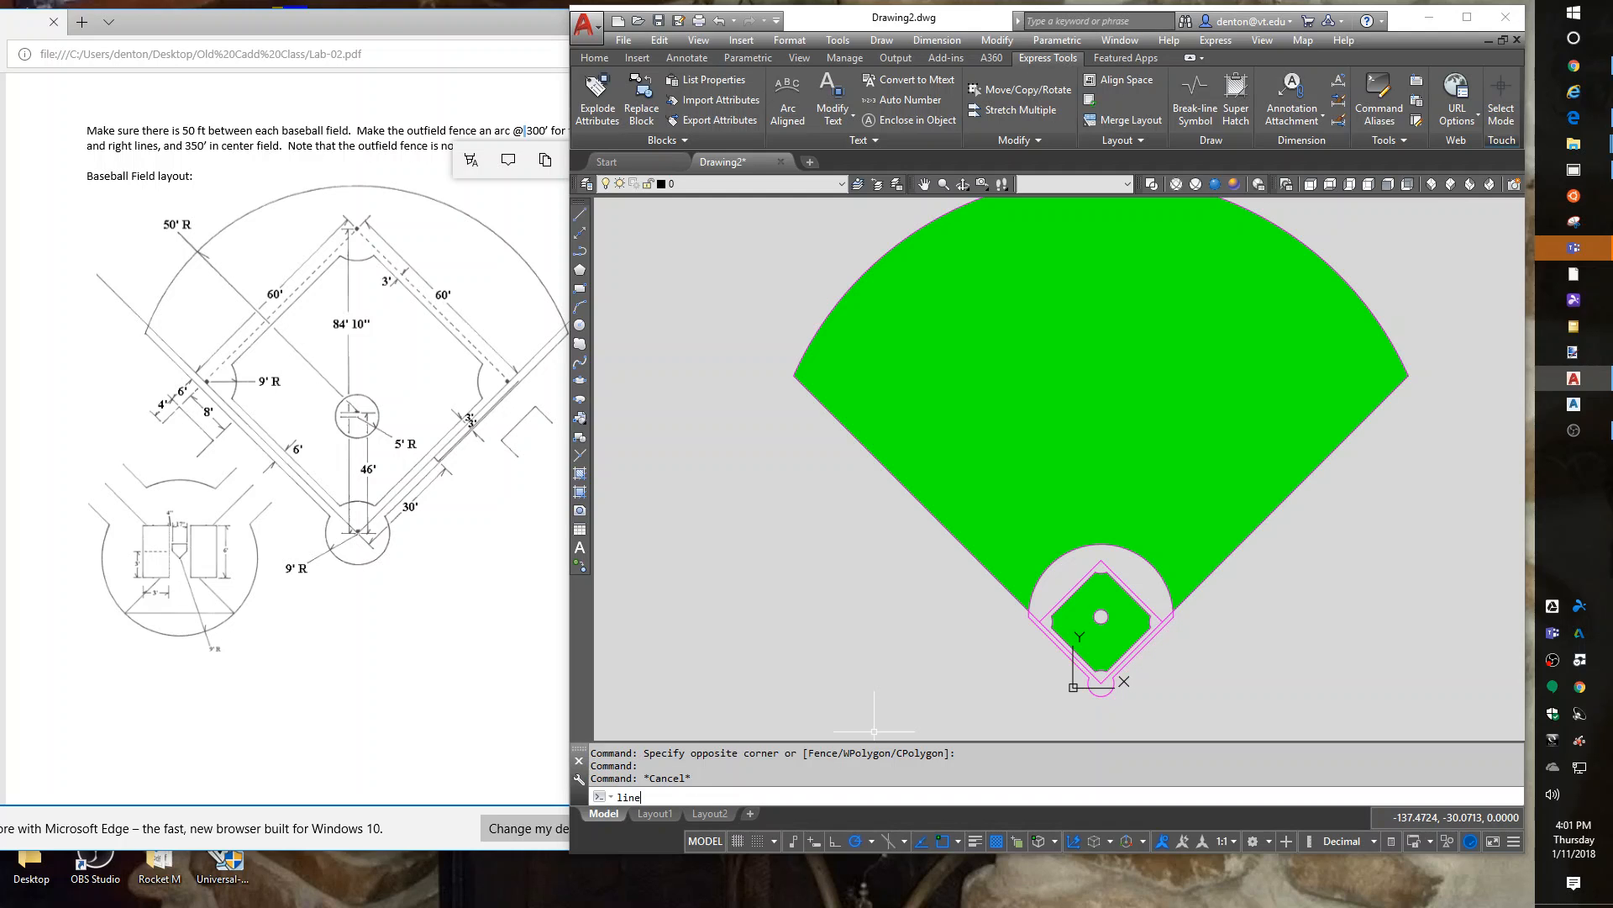
text(pe)
key(Return)
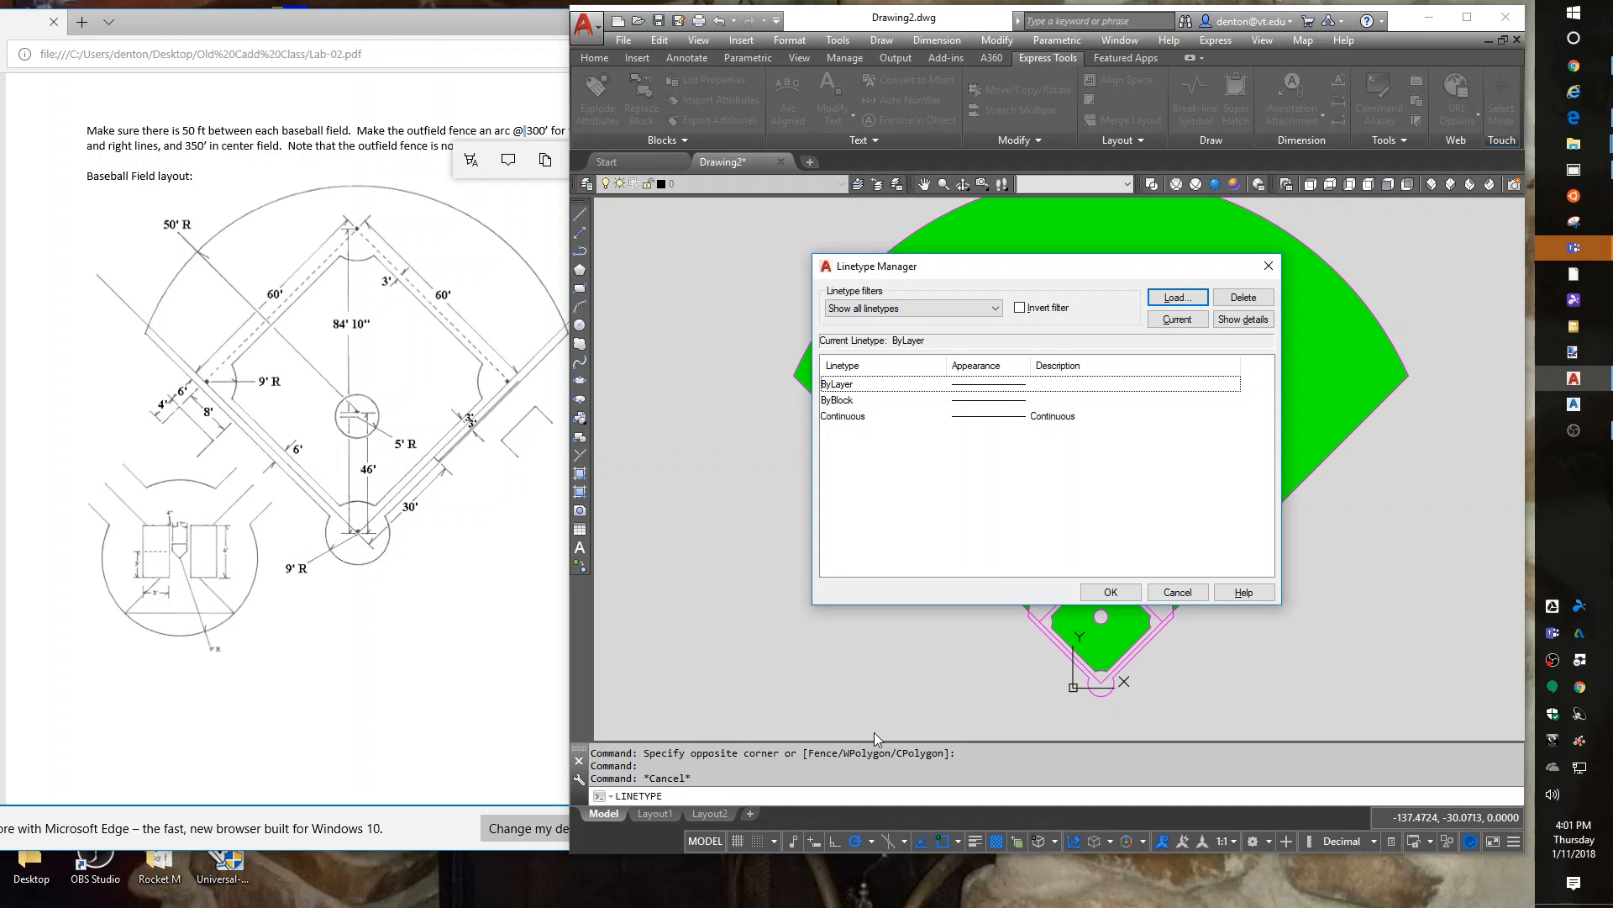
click(1178, 298)
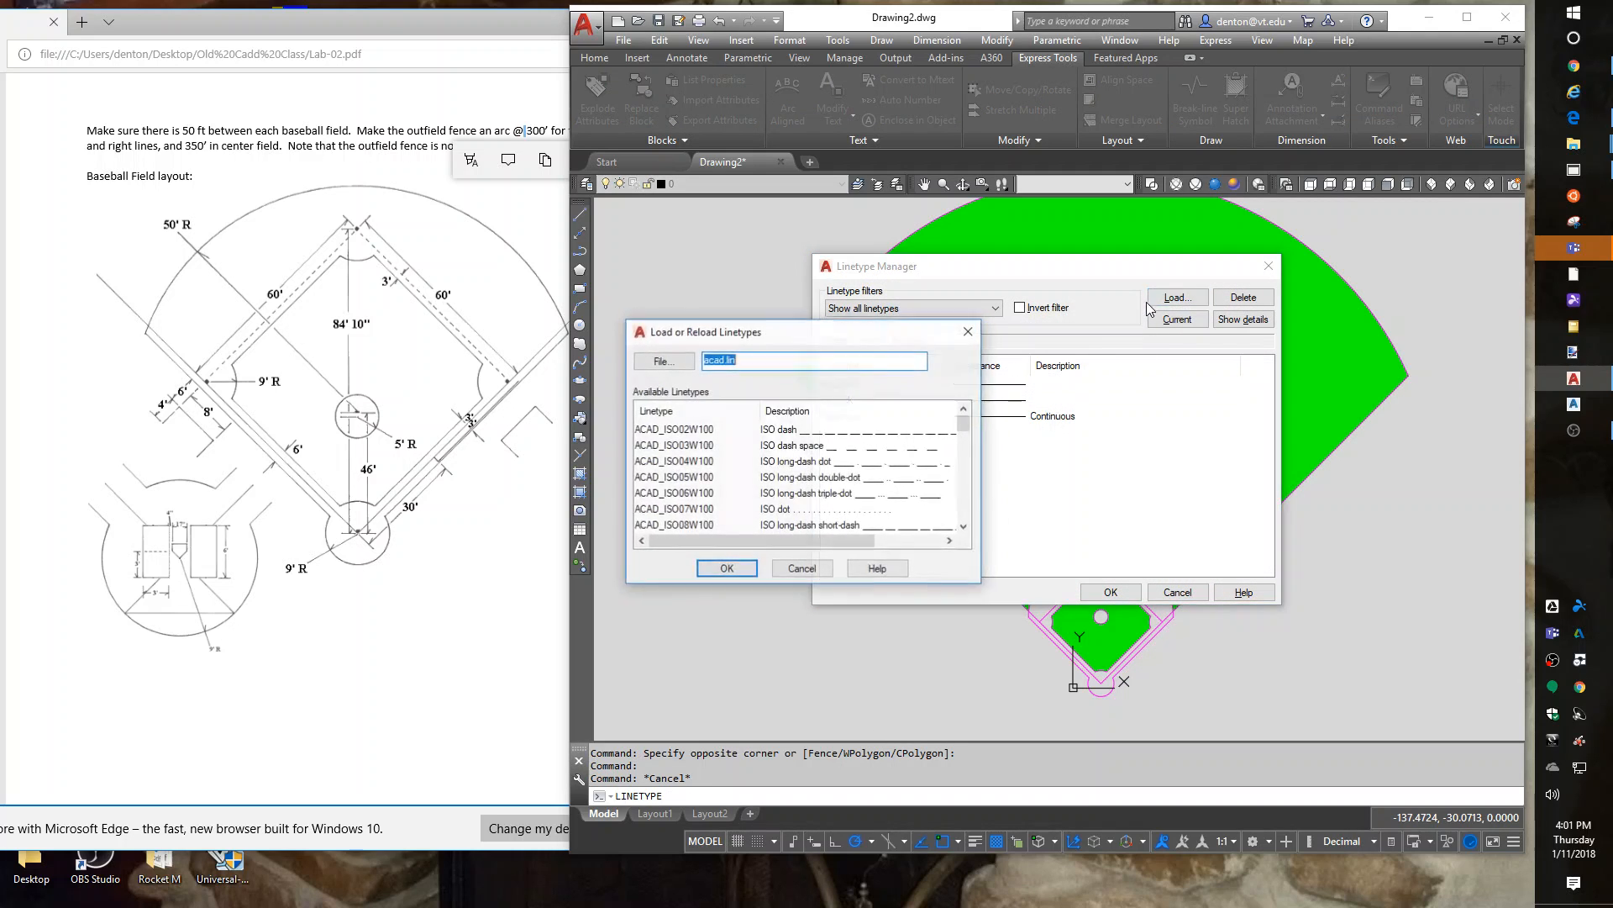
click(964, 530)
click(964, 529)
click(965, 529)
click(965, 530)
click(964, 528)
click(964, 527)
click(964, 528)
click(965, 528)
click(965, 528)
click(964, 528)
click(965, 528)
click(964, 527)
click(964, 527)
click(965, 527)
click(965, 527)
click(964, 527)
click(965, 527)
click(965, 527)
click(965, 527)
click(964, 527)
click(965, 527)
click(965, 526)
click(965, 527)
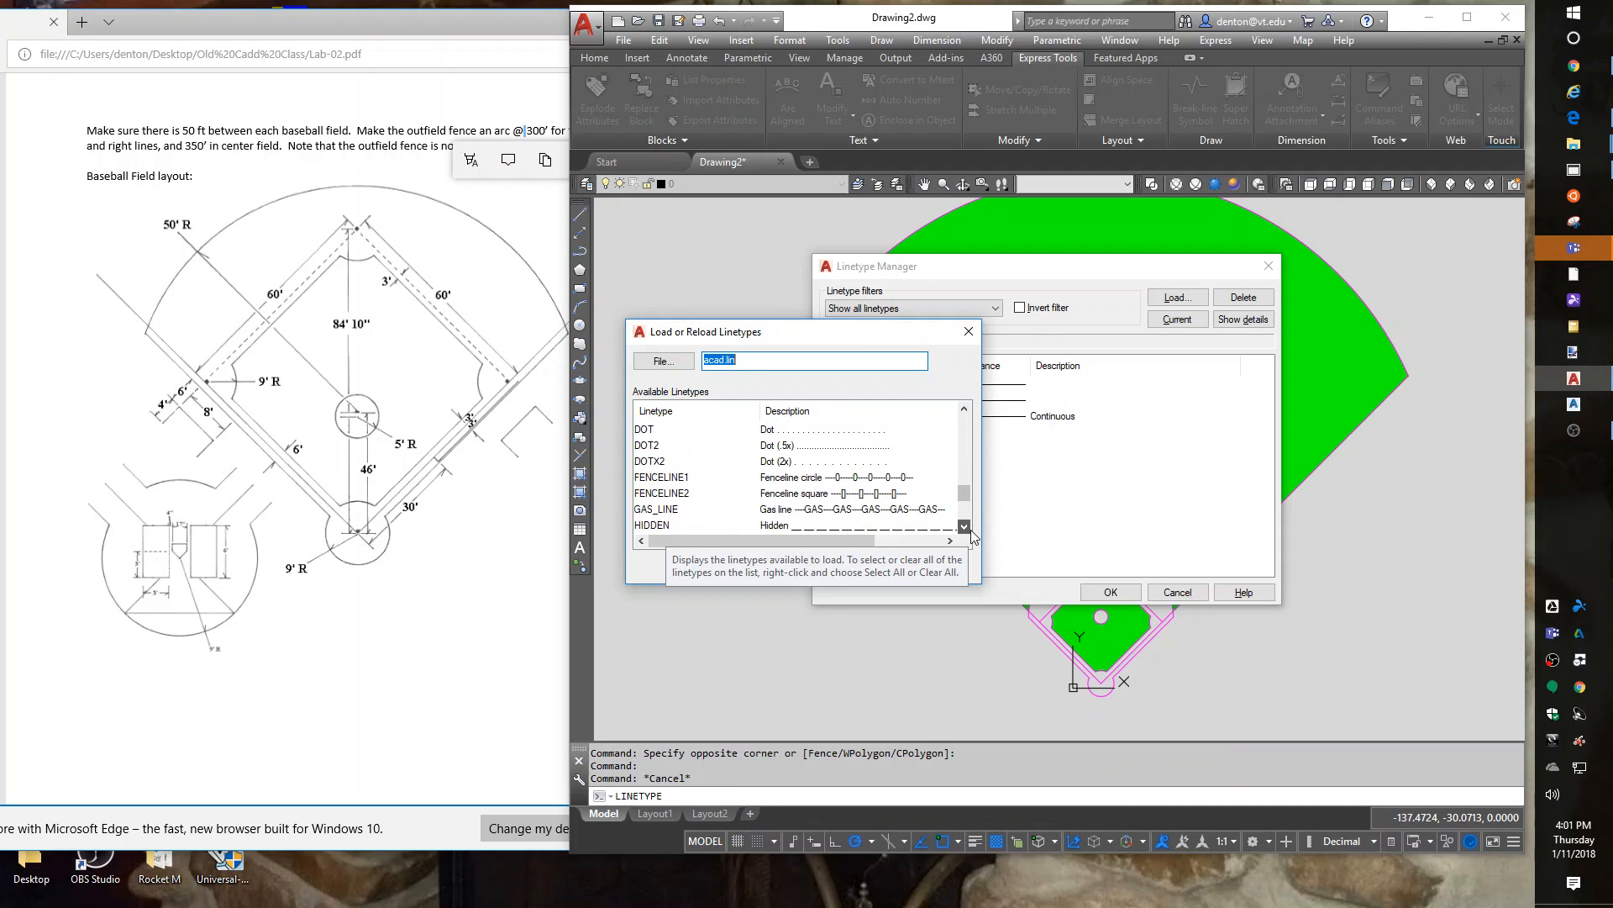
click(653, 526)
click(727, 569)
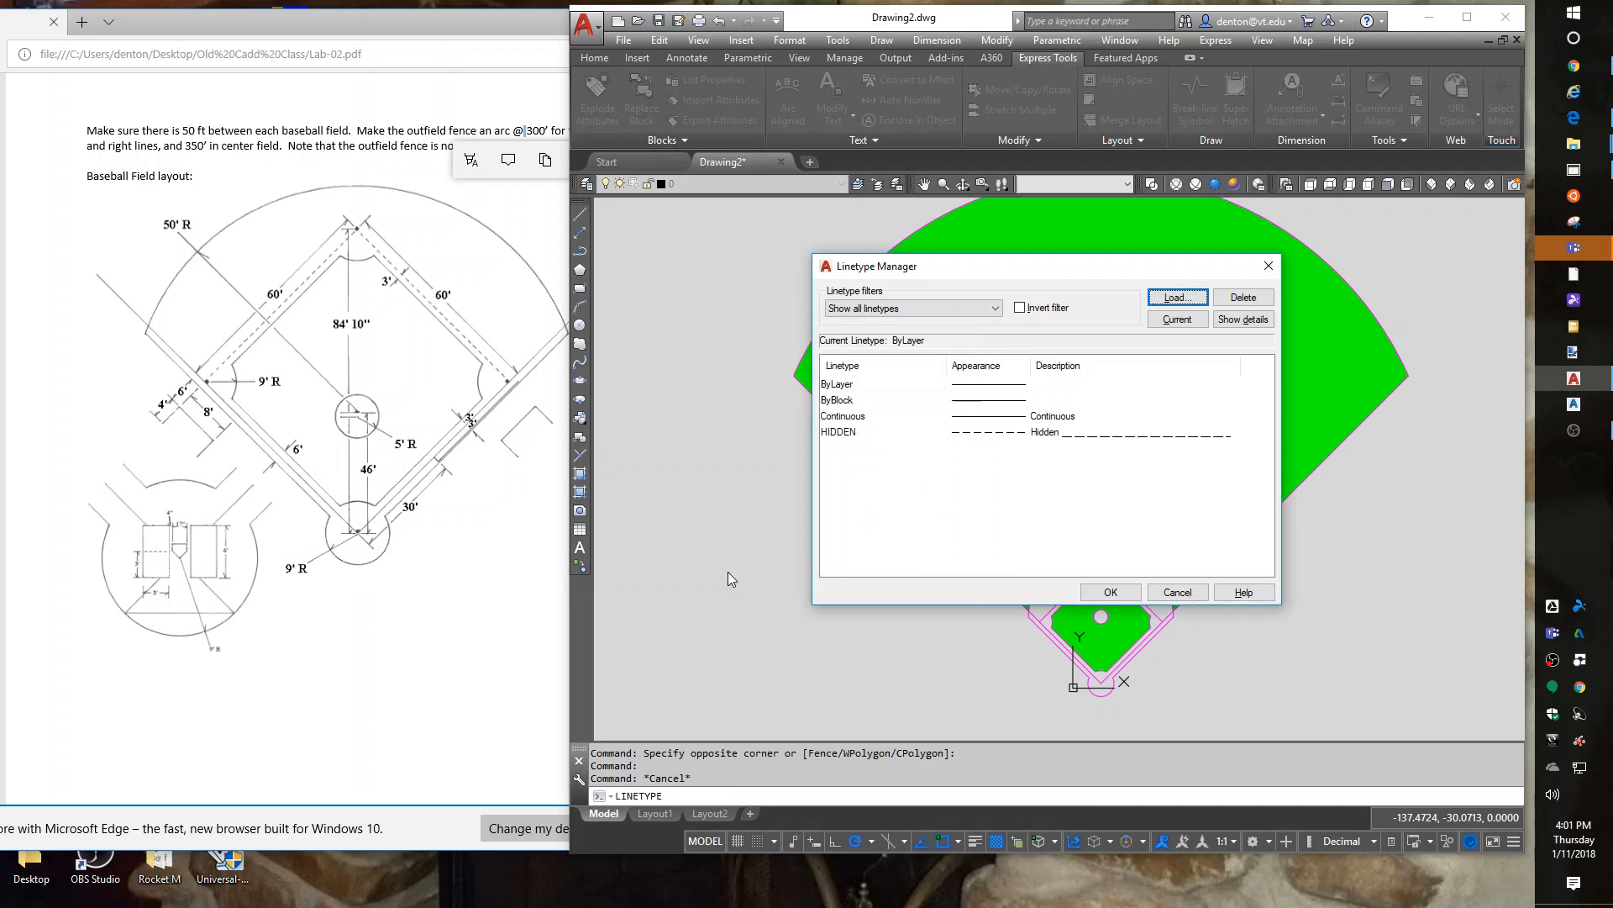
click(1110, 592)
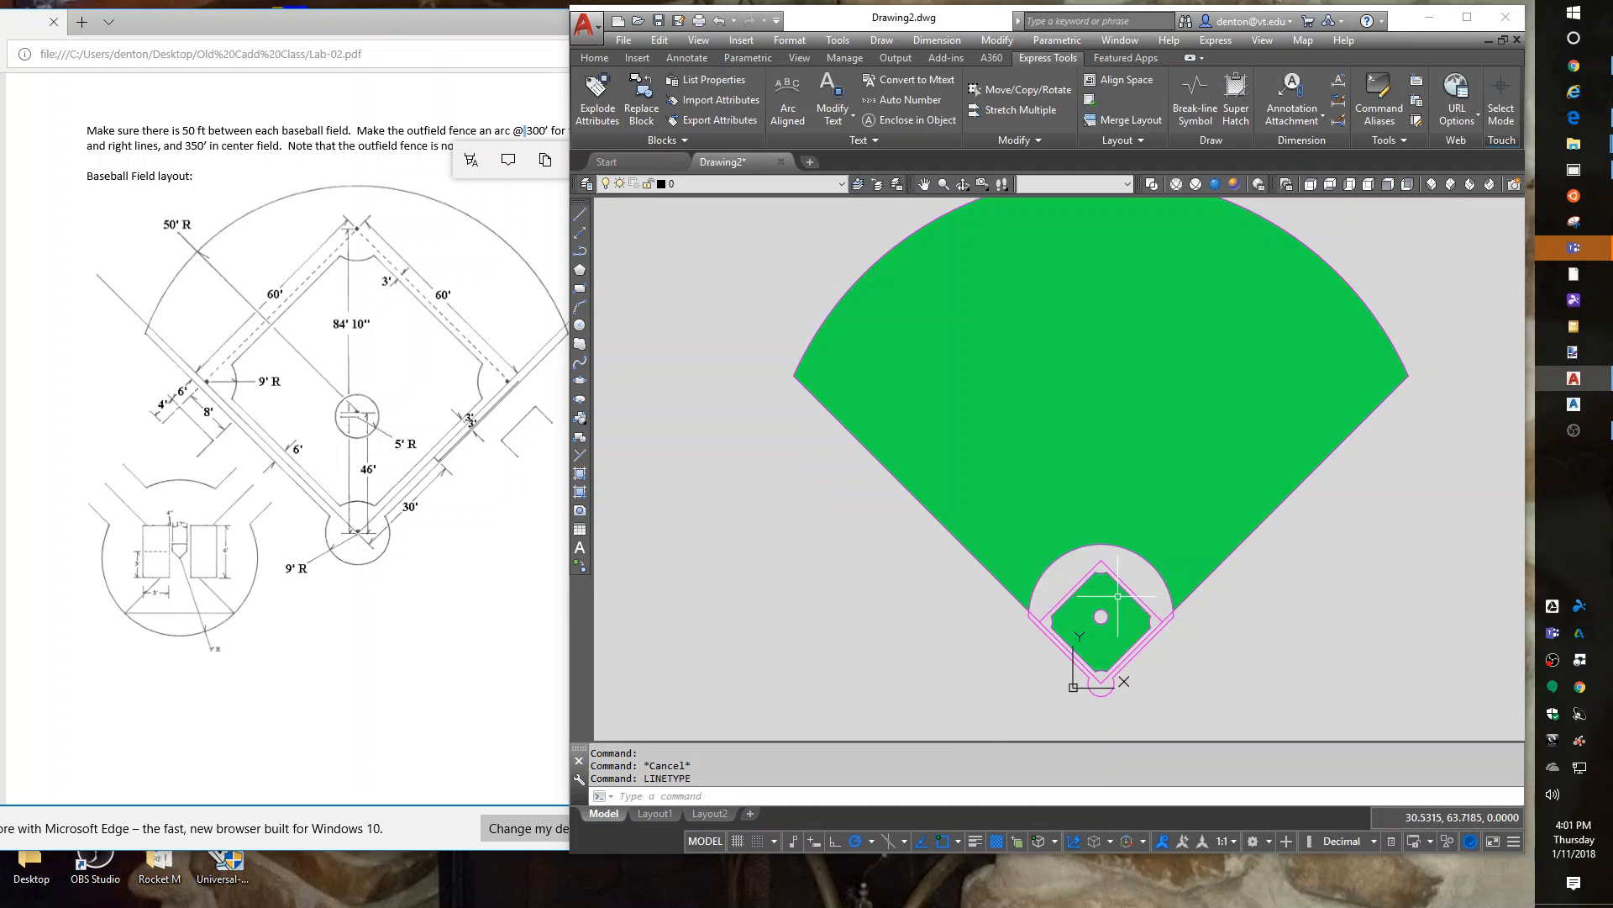
Set the linetype of the diamond's two upper outer 60-foot sides to HIDDEN.
click(1113, 553)
click(1092, 566)
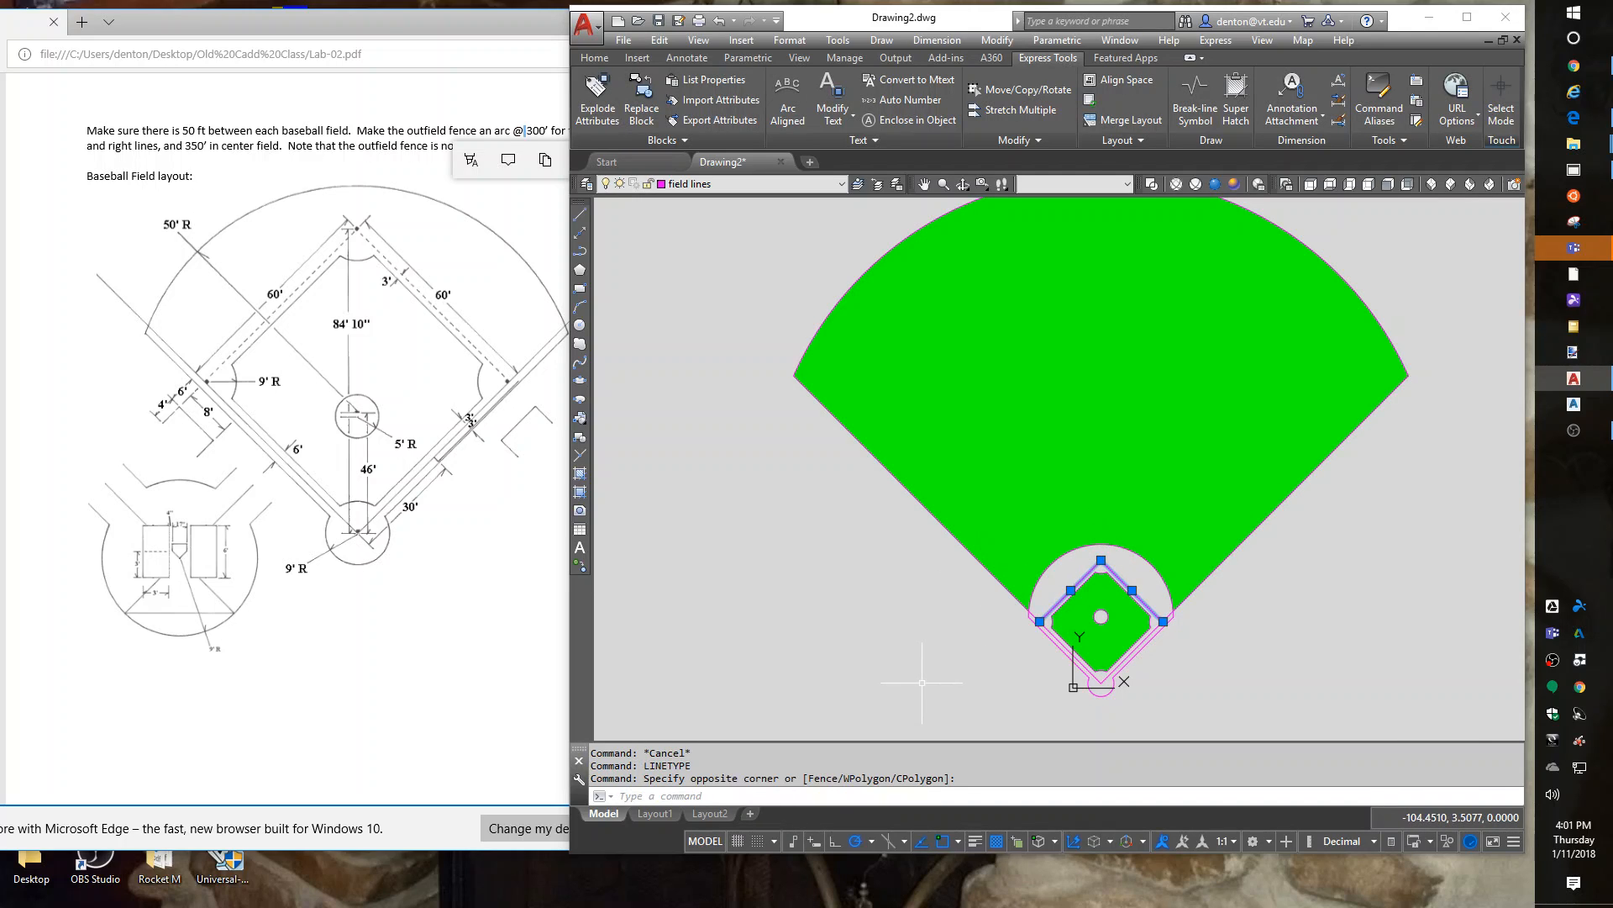
key(ctrl+1)
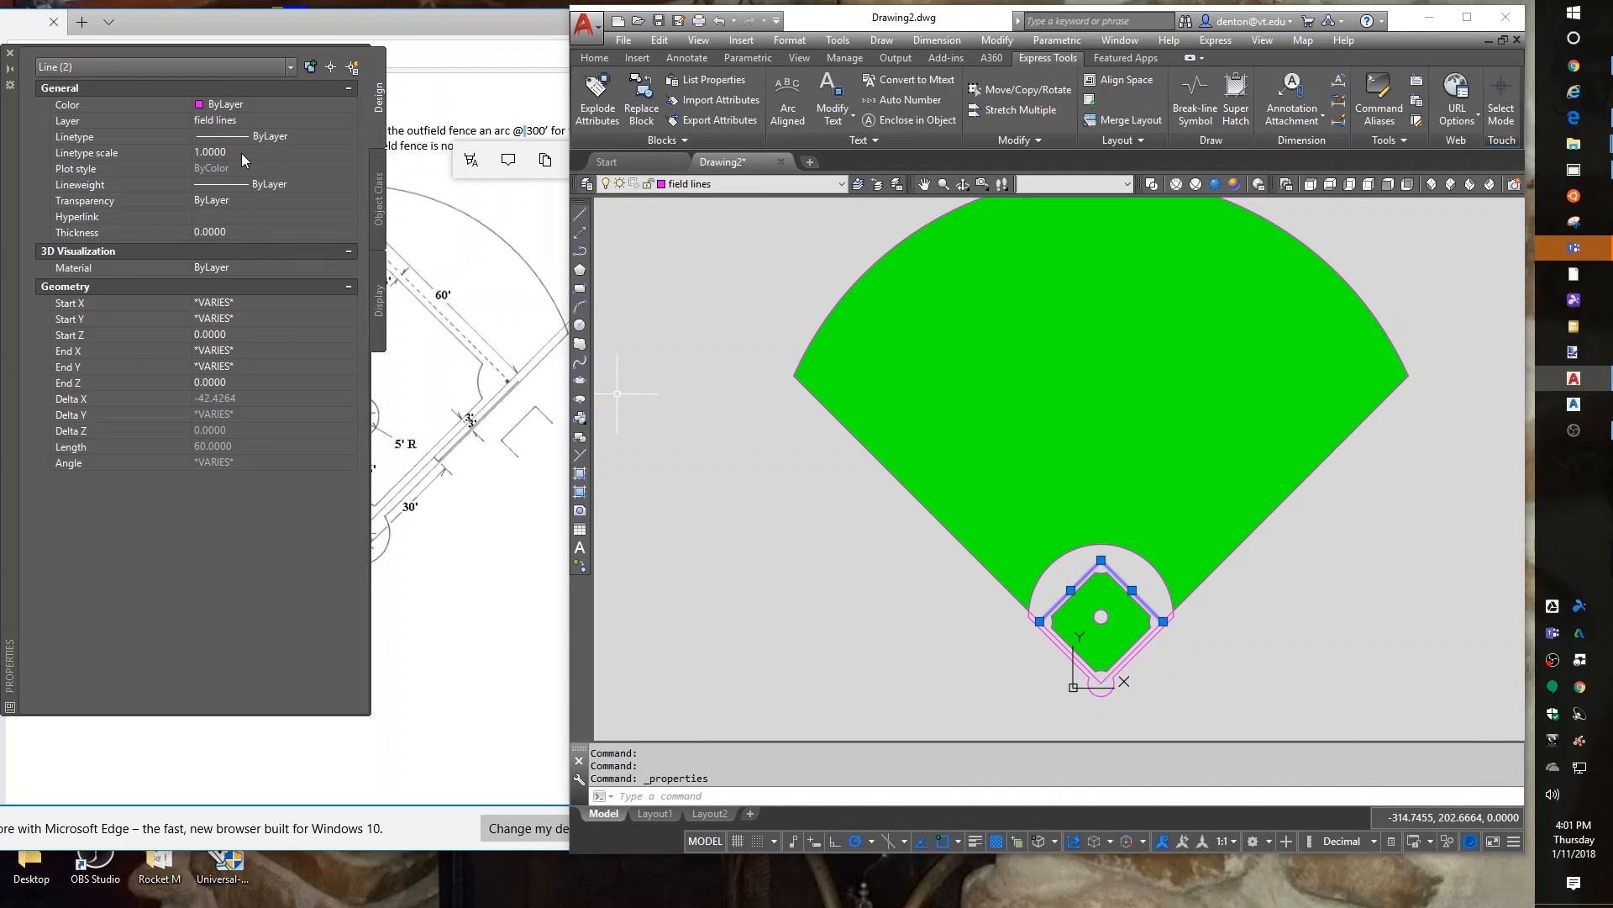
click(282, 143)
click(284, 142)
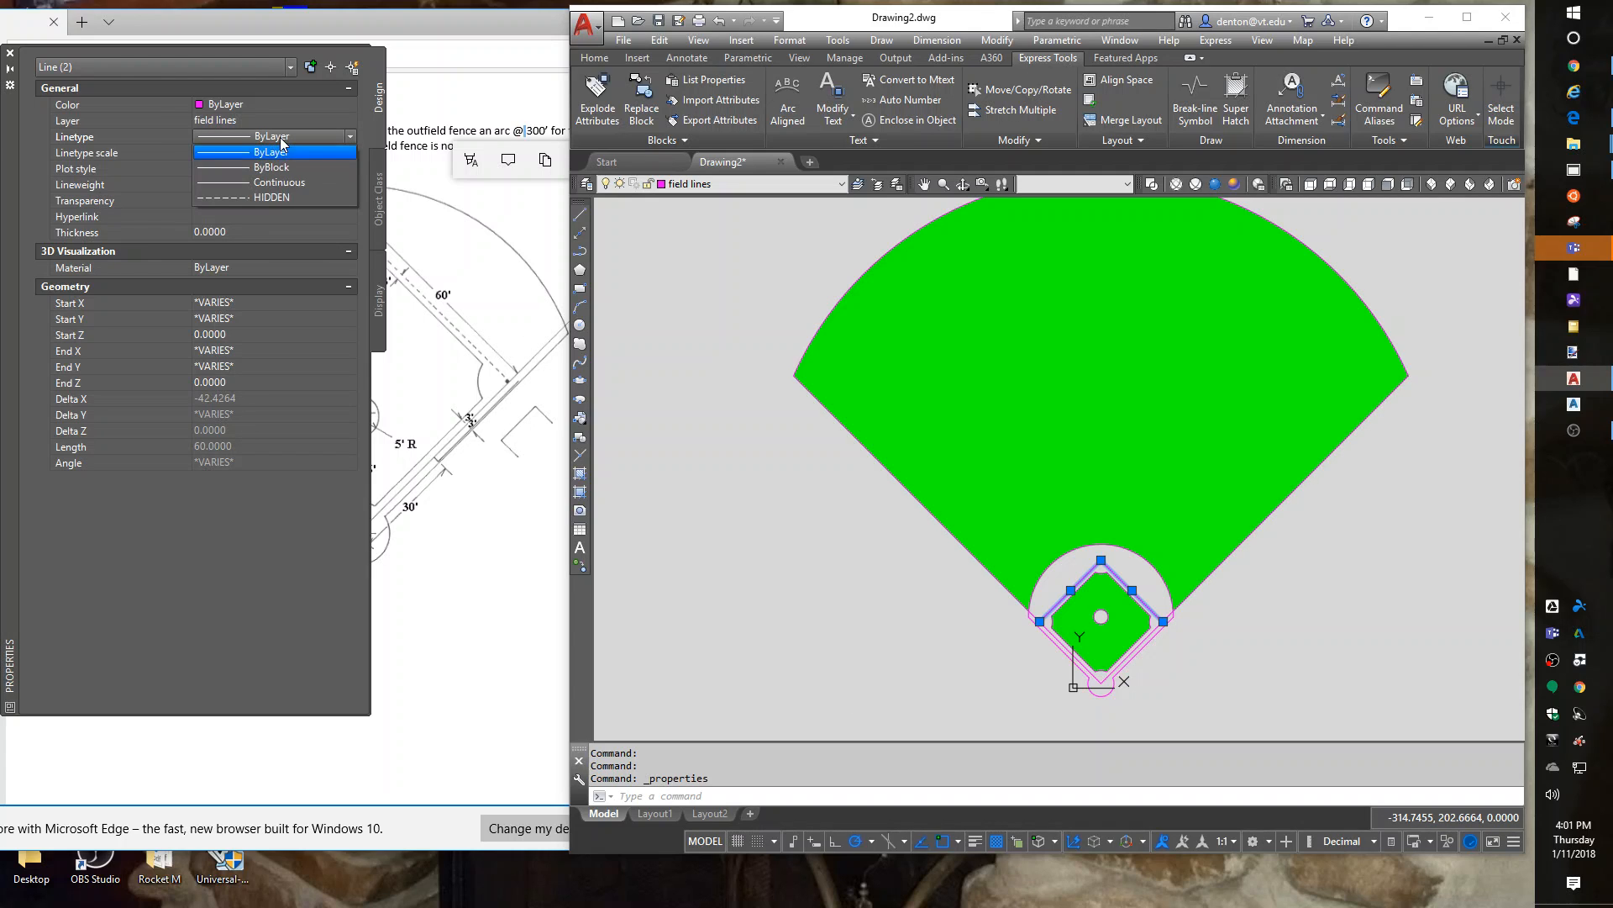
click(274, 197)
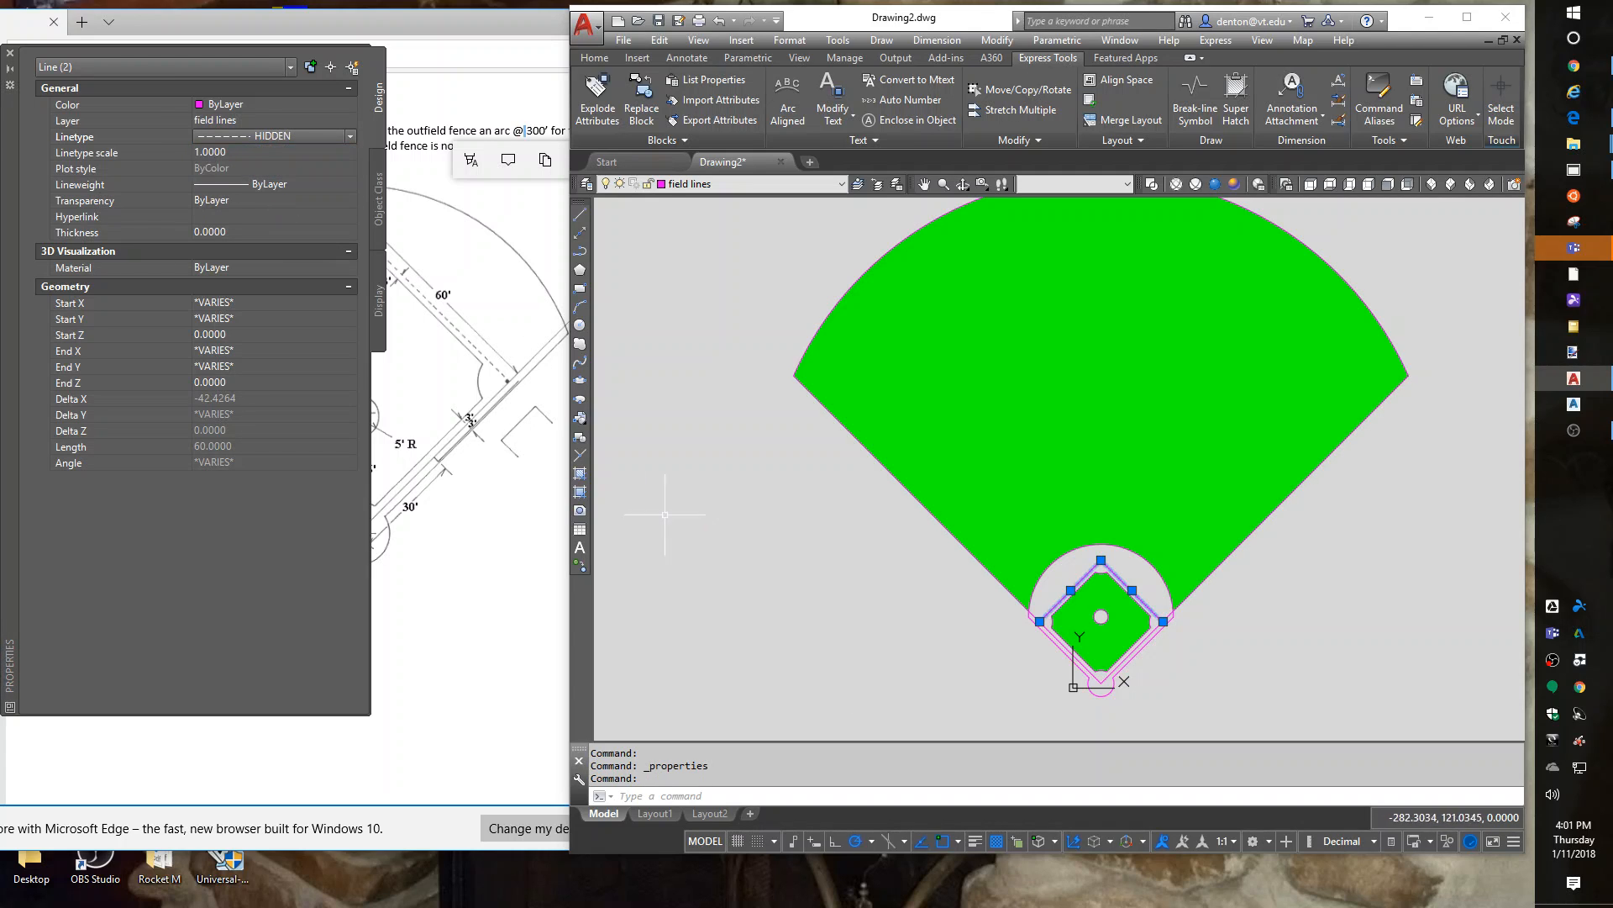
key(Escape)
Set the global linetype scale factor (LTSCALE) to 10 for the dashed base lines.
scroll(890, 666, up, 15)
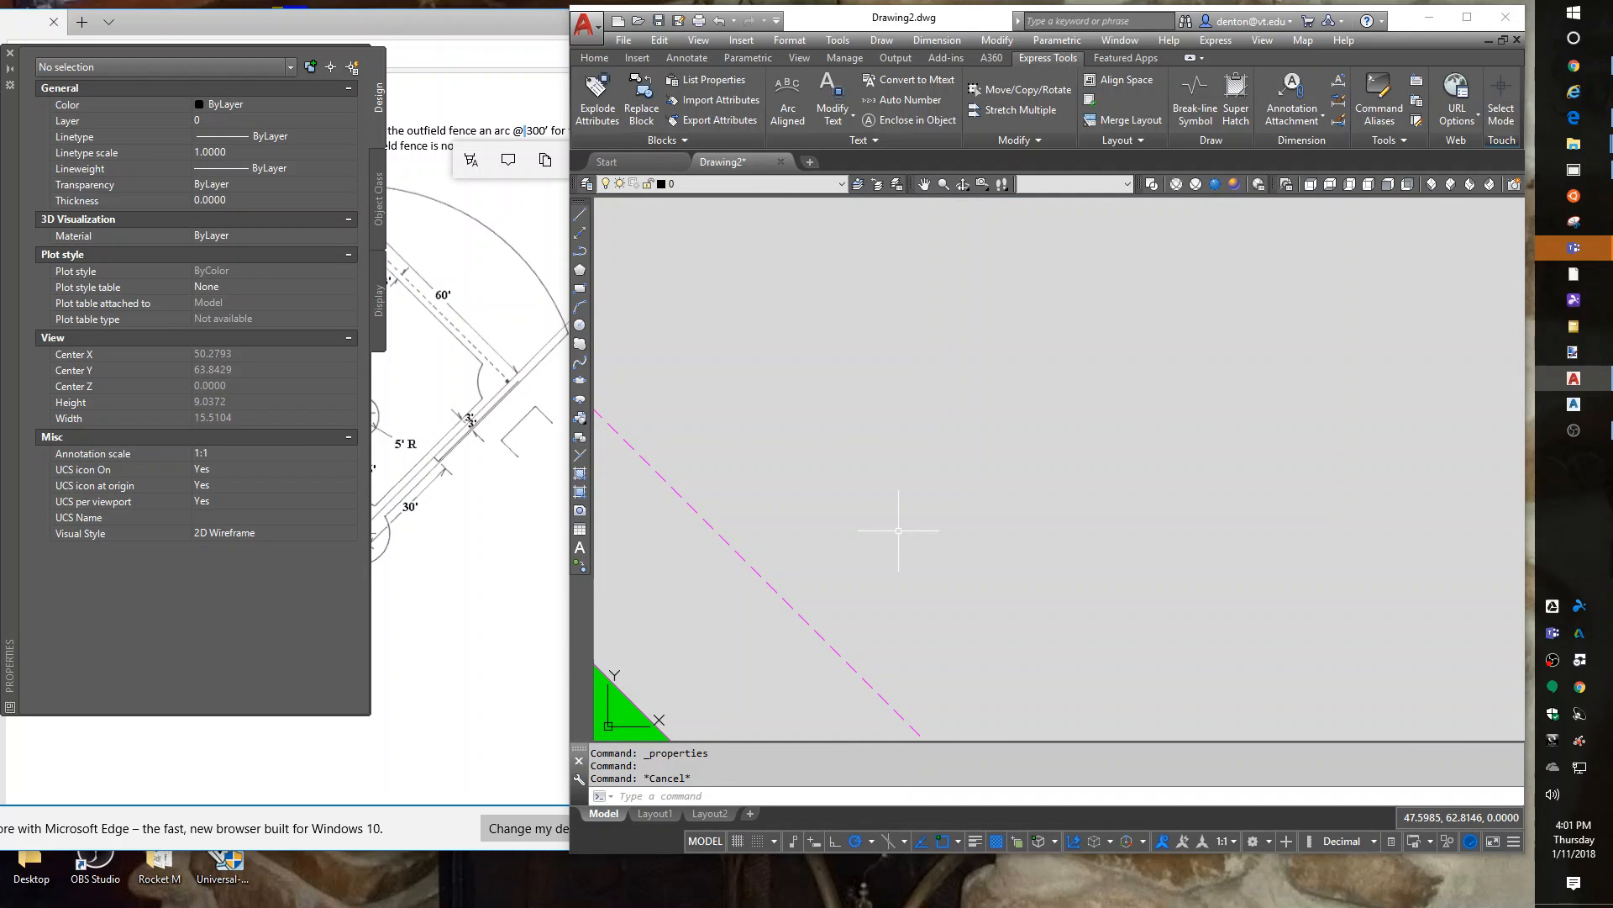
text(linetype sca)
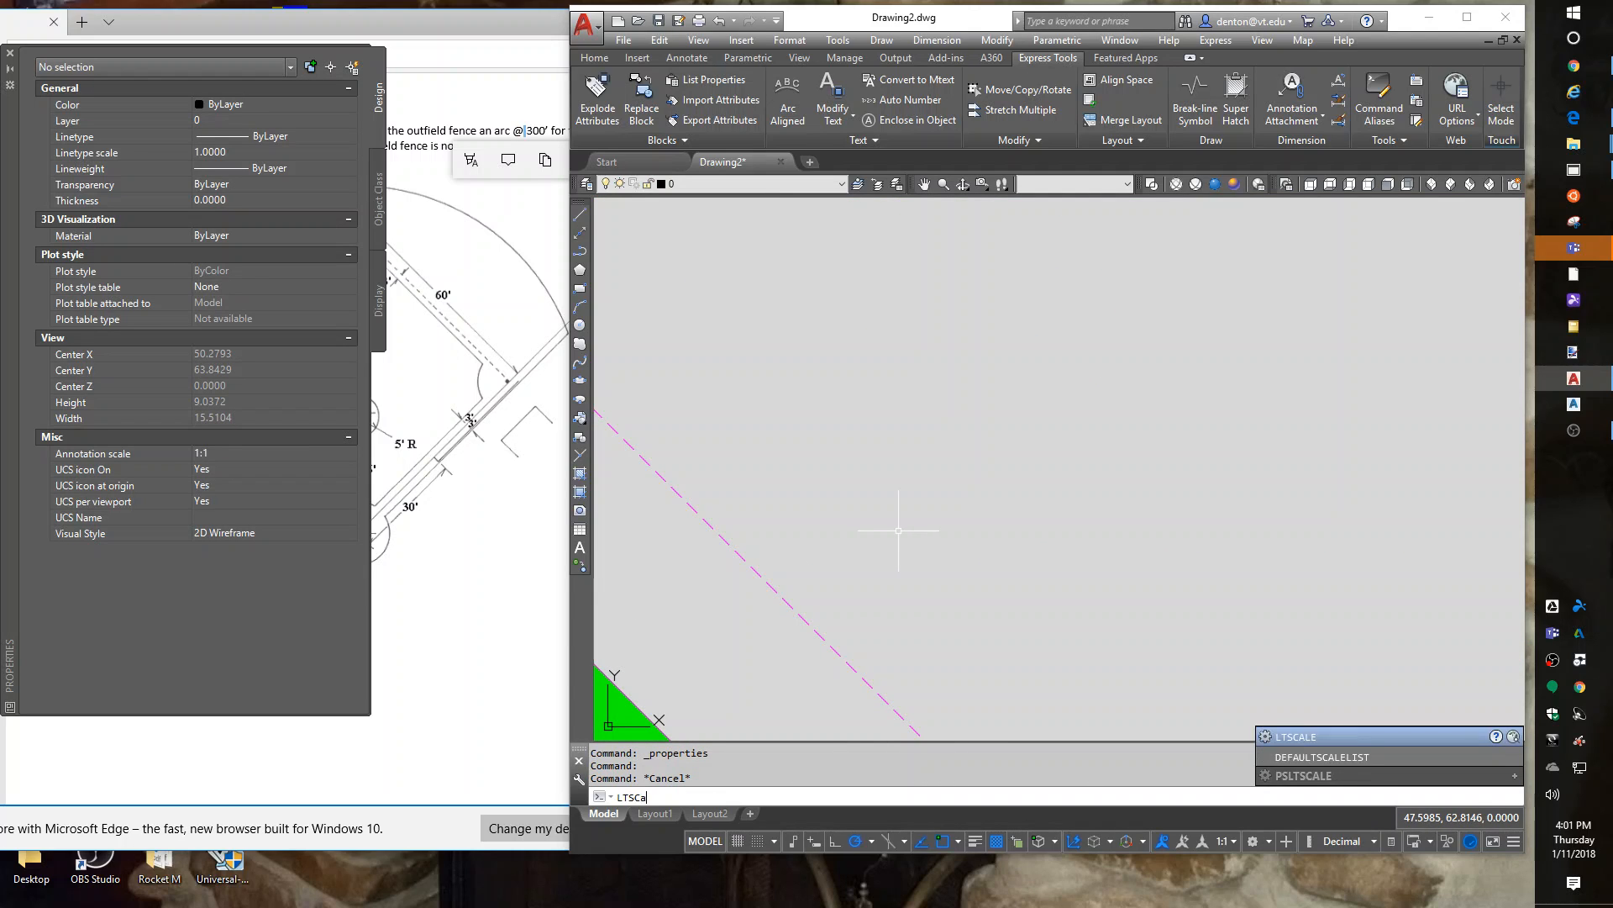
text(le)
key(Return)
text(1)
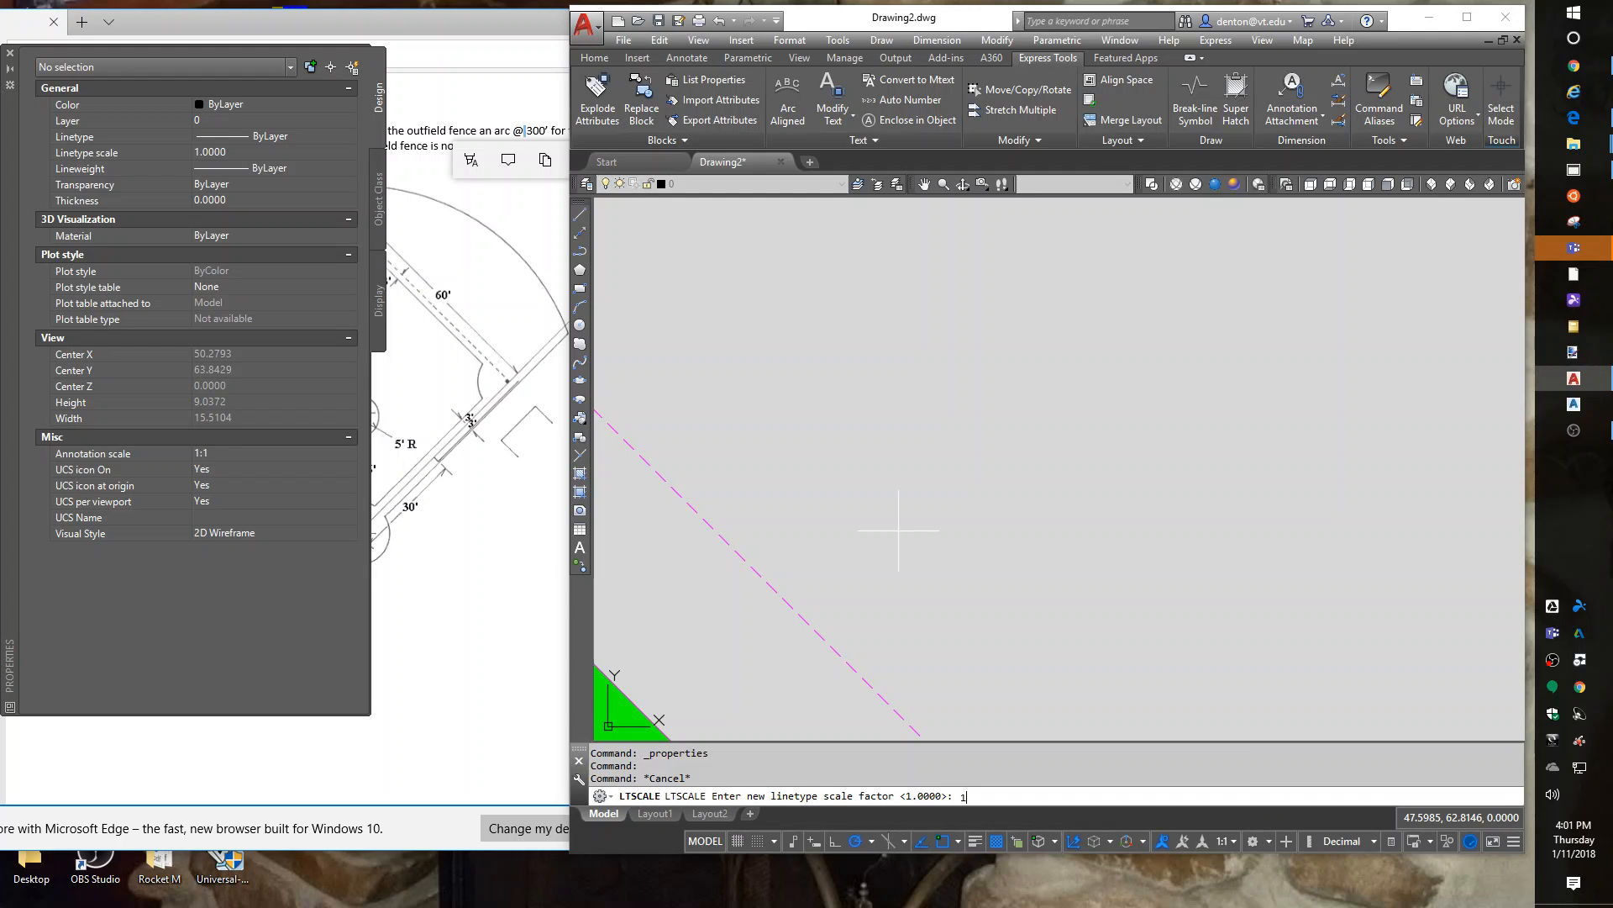
text(0)
key(Return)
scroll(899, 530, down, 12)
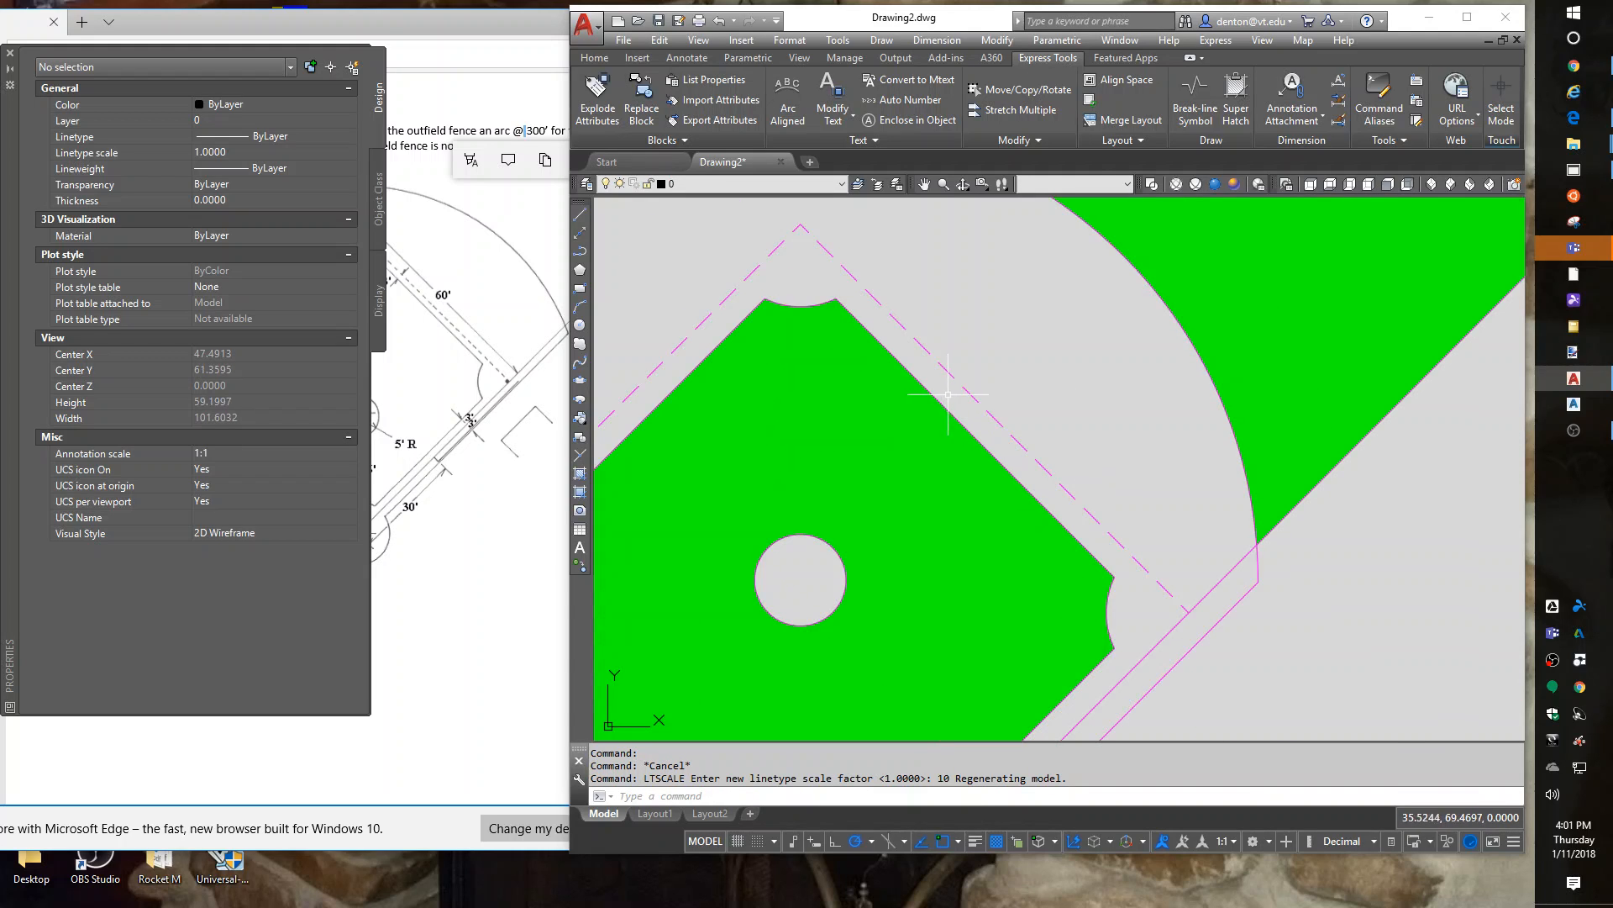
mouse_move(1062, 619)
middle_down()
mouse_move(1286, 605)
mouse_move(1243, 624)
mouse_move(1171, 724)
middle_up()
scroll(1243, 625, down, 4)
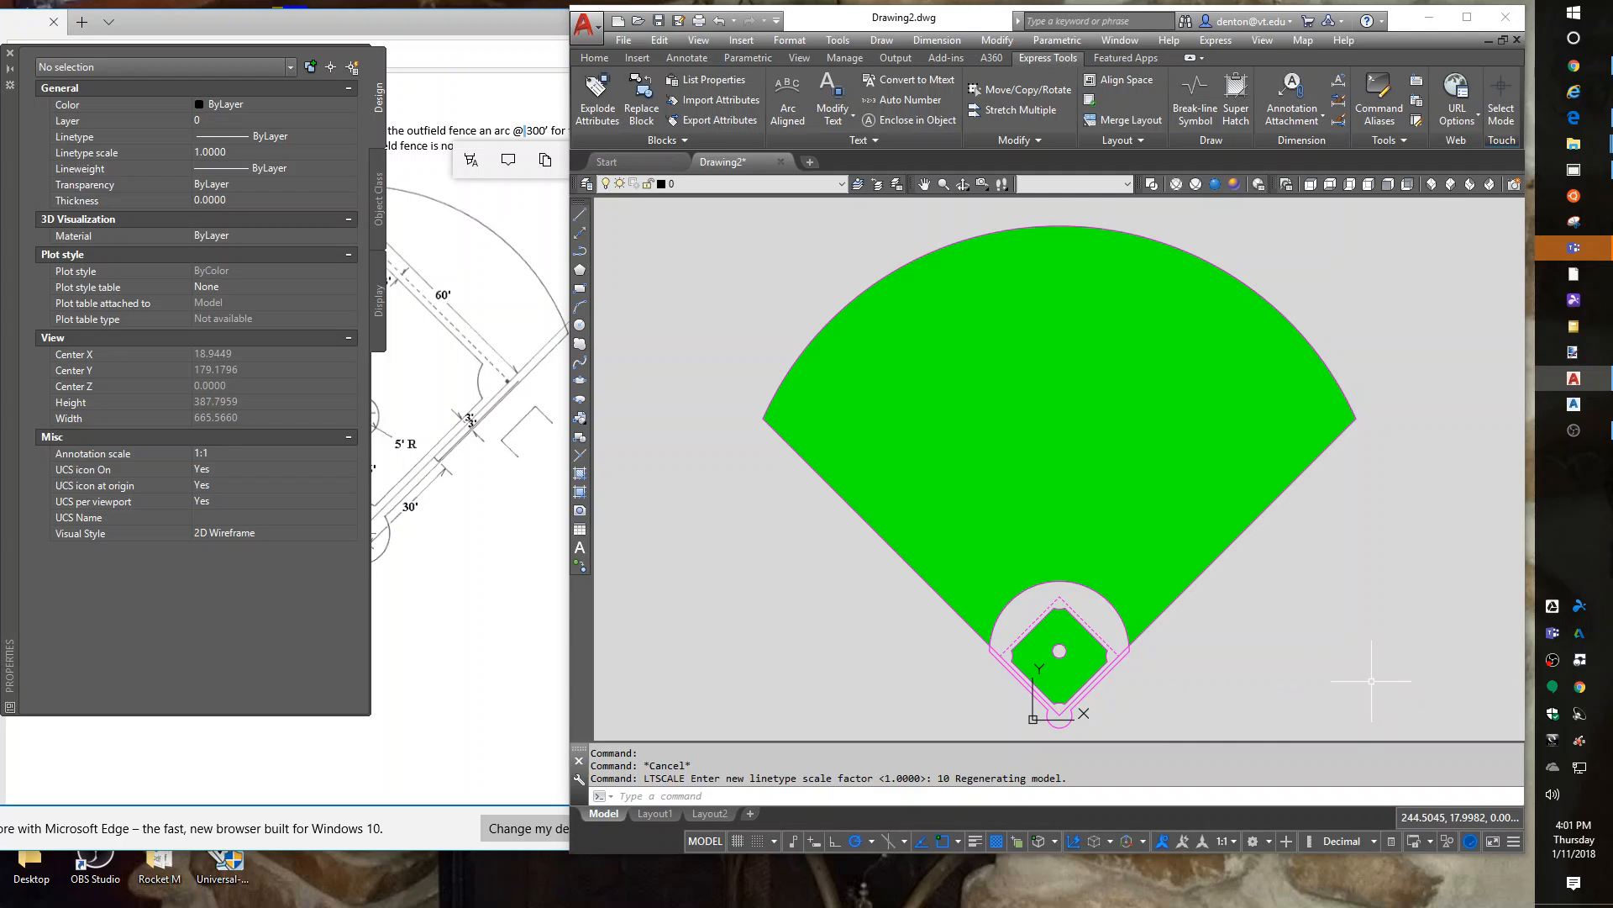
right_click(1549, 660)
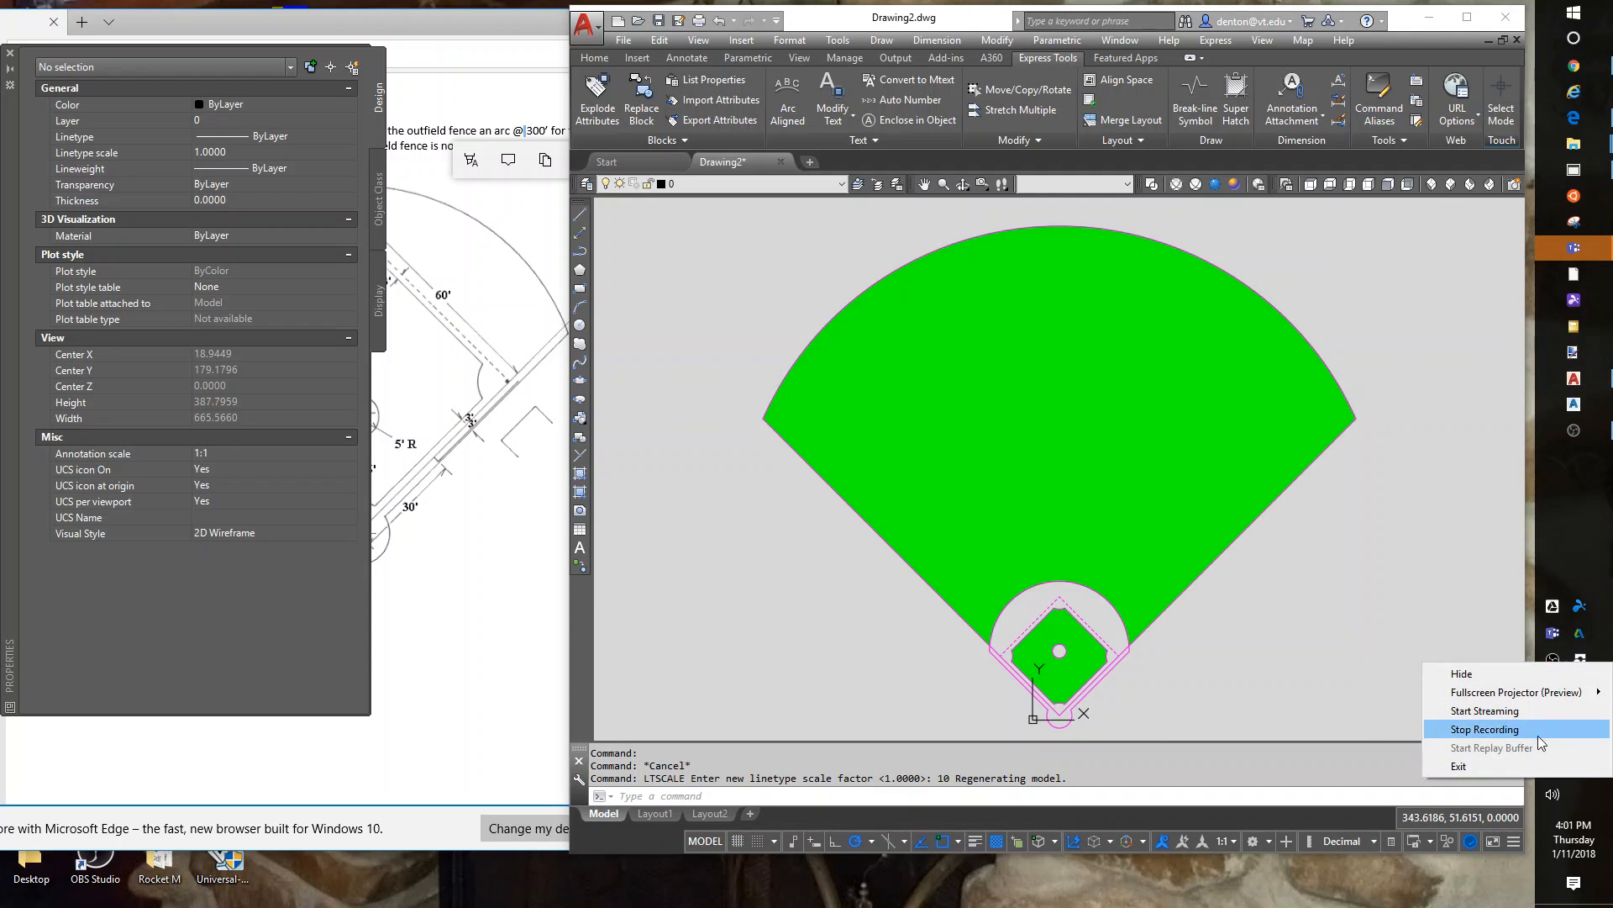